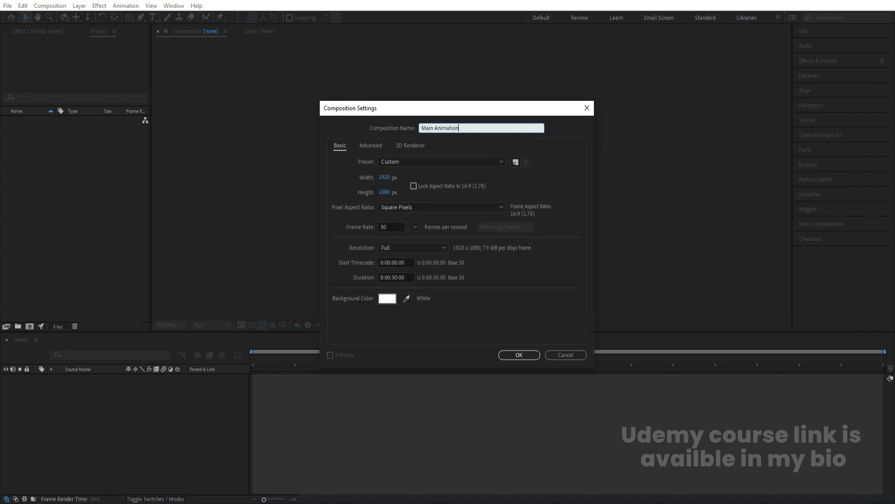
- Create the Main Animation composition at 60 fps with background color 000000, and display the title/action safe guides
click(416, 227)
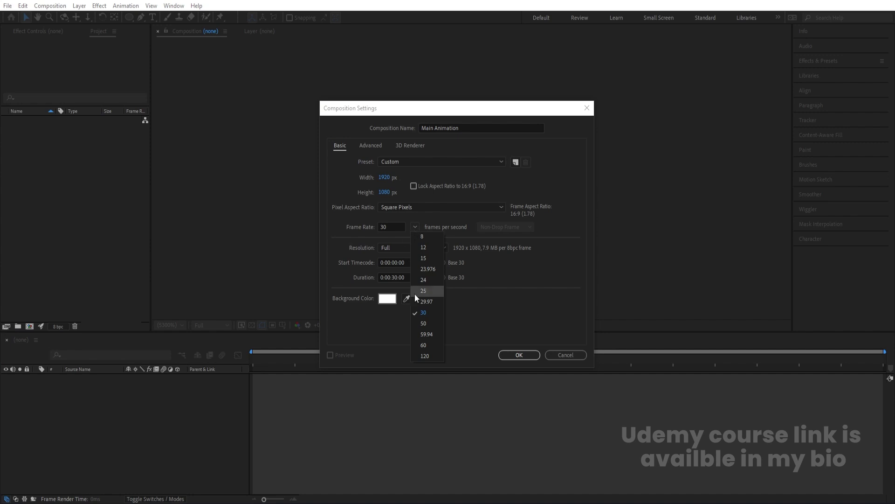
click(435, 347)
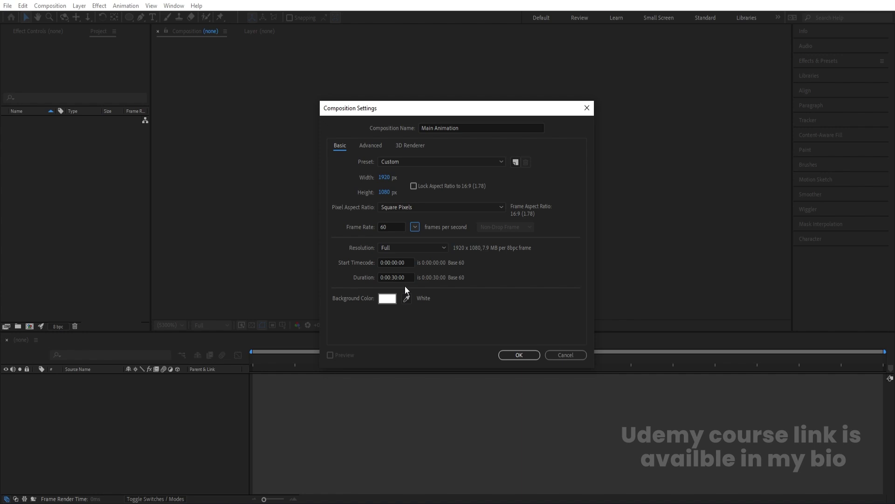
click(388, 298)
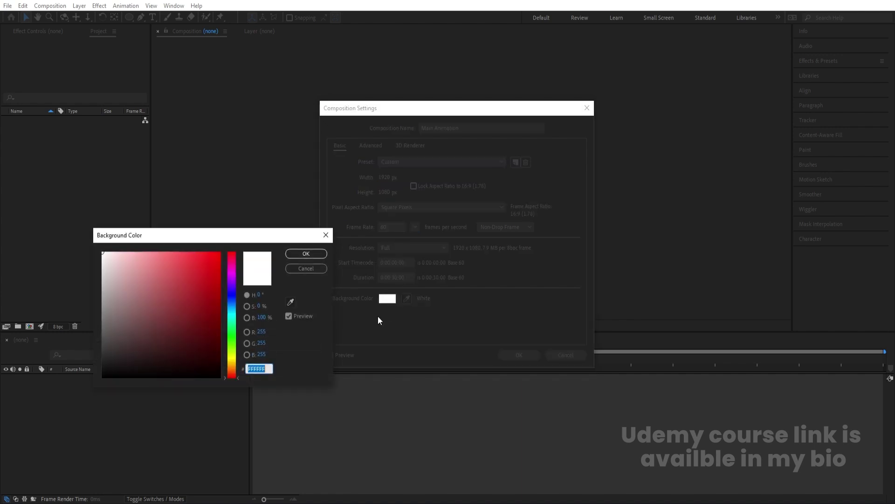
text(000000)
key(Return)
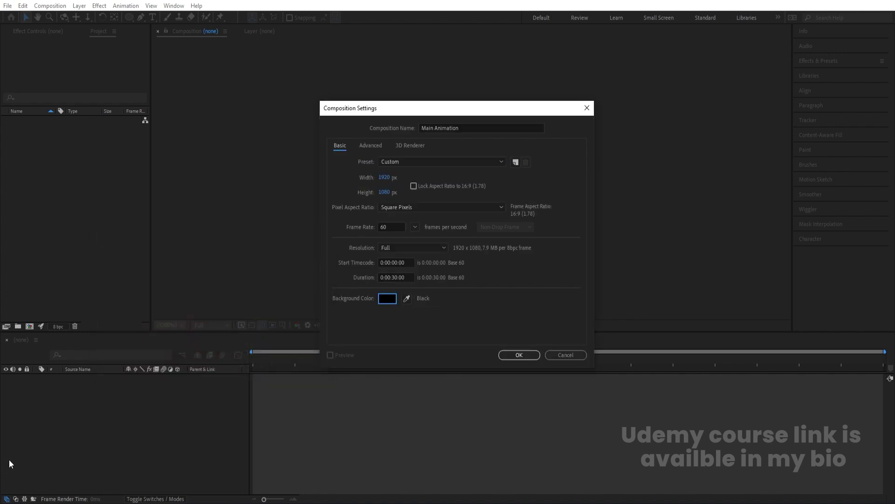
key(Return)
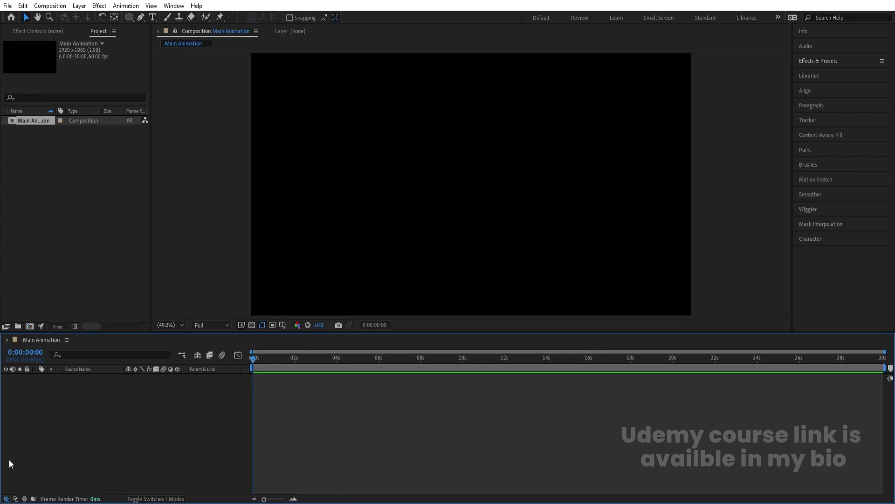
click(283, 325)
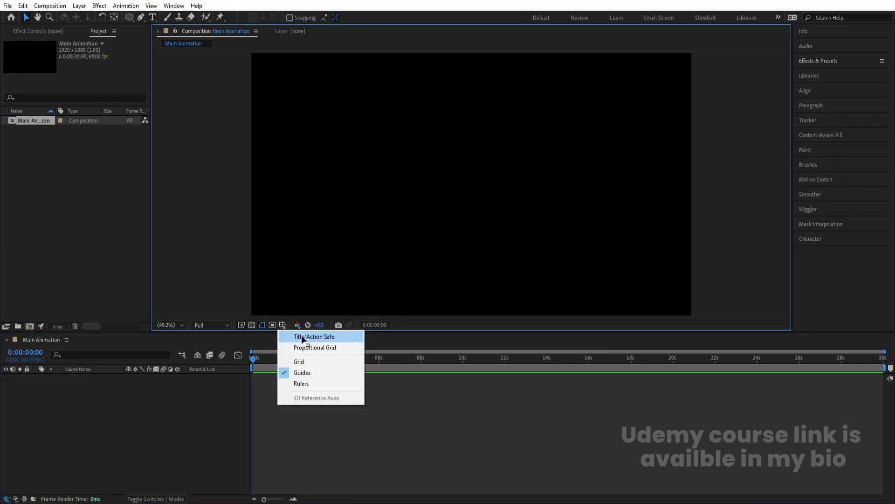
click(303, 338)
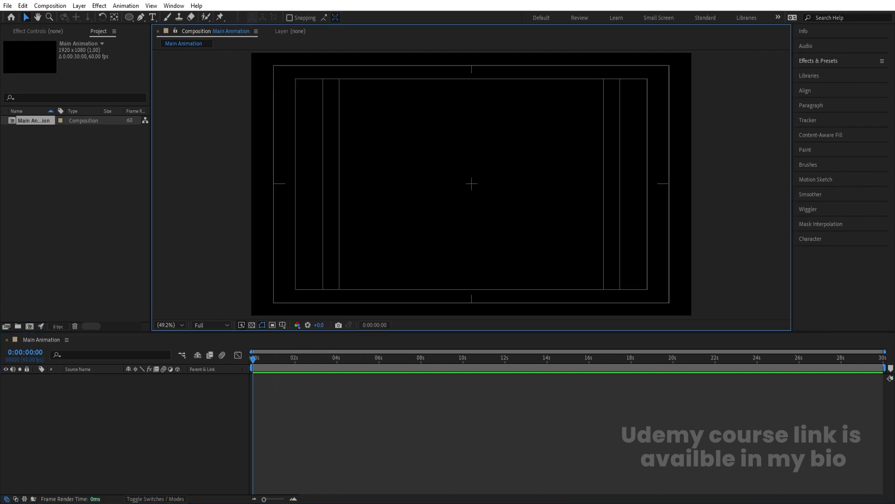
- Switch to Calculator and divide the composition width 1920 by 4 and the height 1080 by 3
key(super)
text(cal)
key(Return)
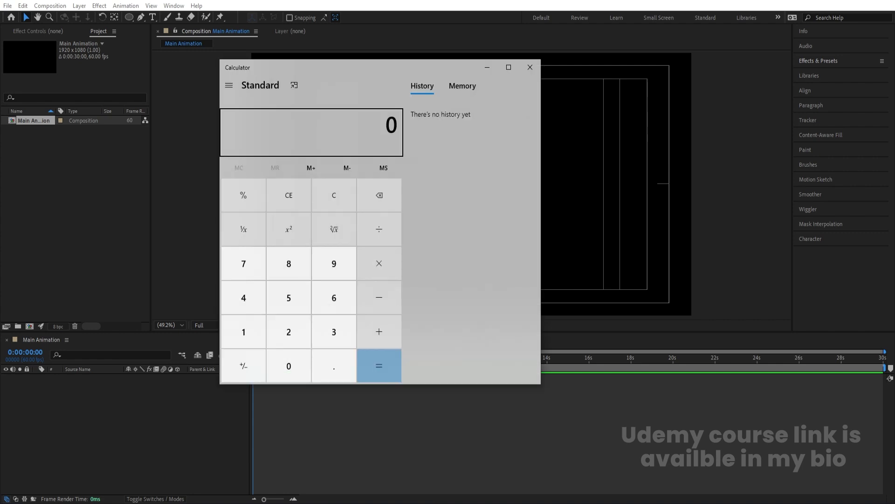
text(1920)
text(4)
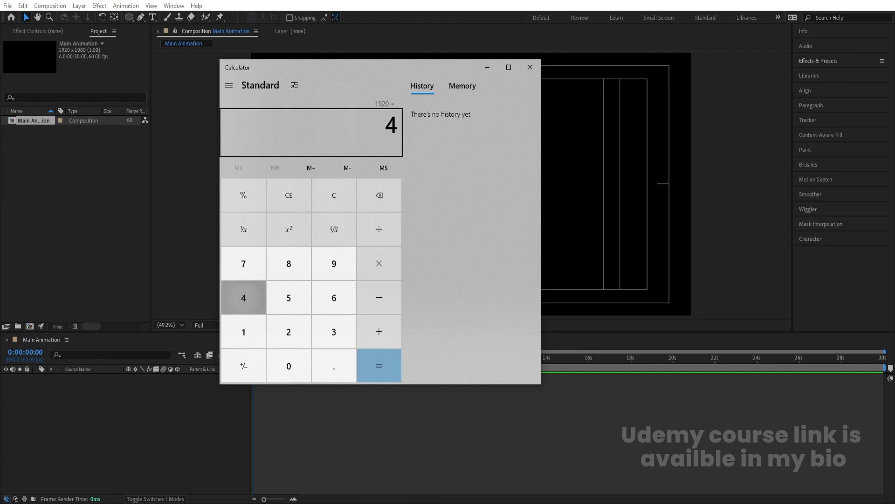
key(Return)
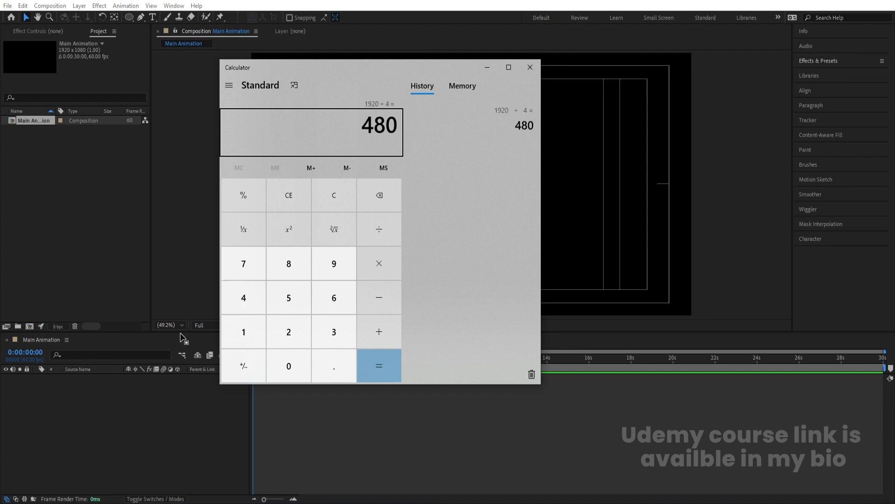
text(1080)
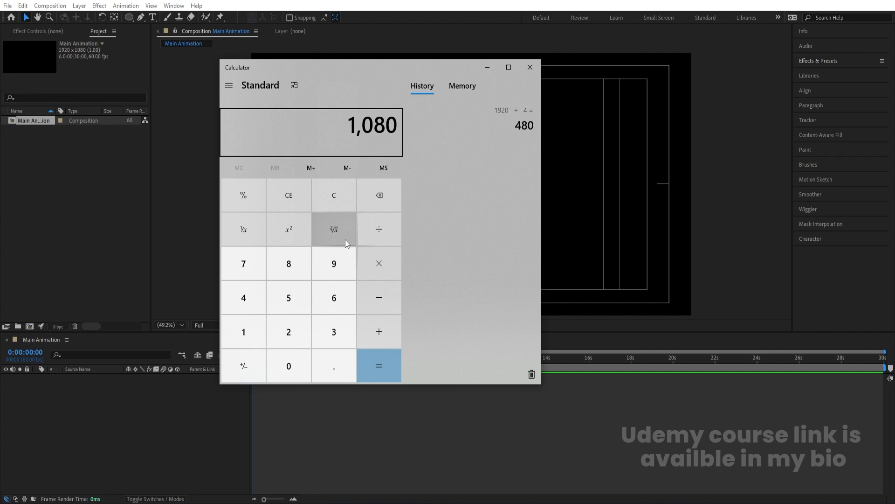
text(/3)
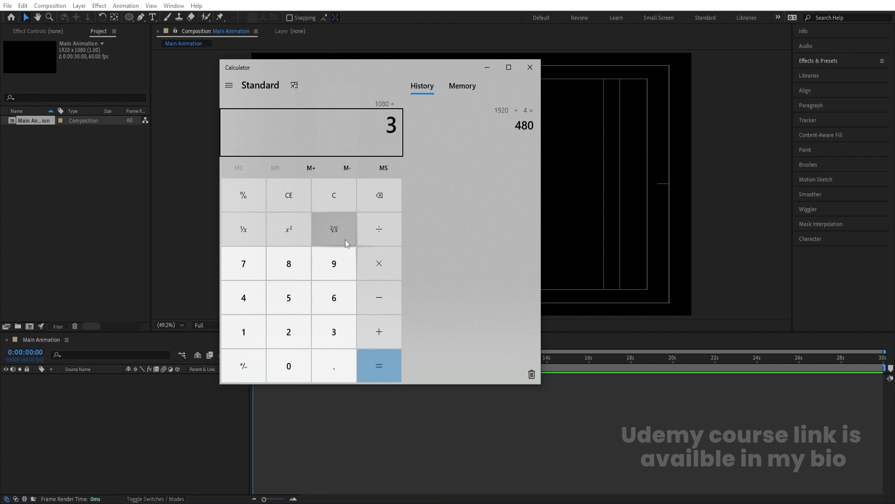
key(Return)
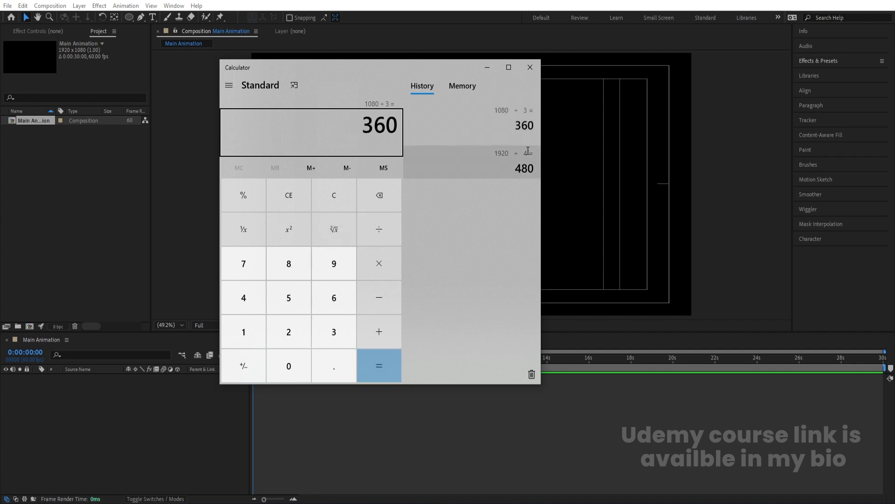
- Return to After Effects and start a new composition named Box 01
click(138, 431)
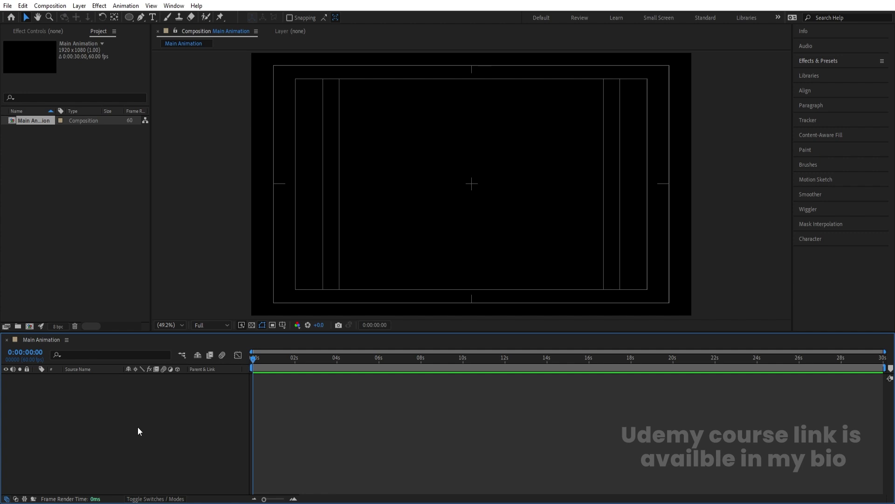
key(ctrl+n)
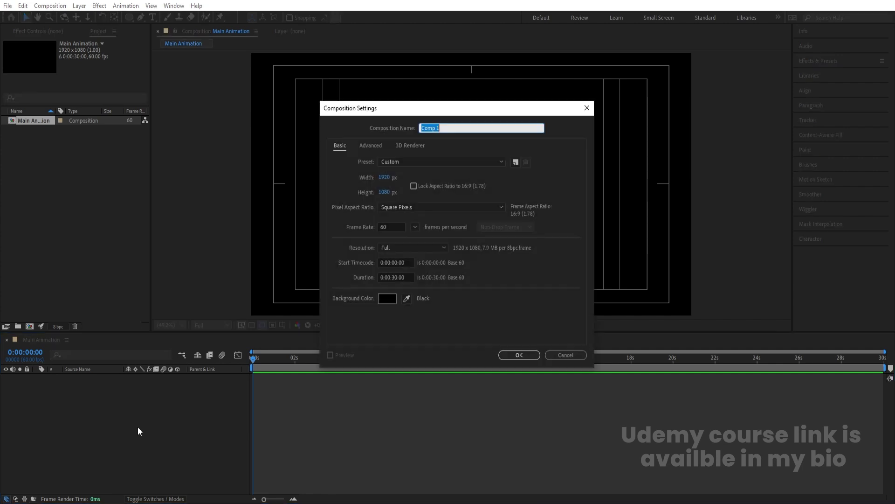
text(Boz 01)
key(ctrl+a)
text(Box 01)
- Give the Box 01 composition the calculated width of 480 px and height of 360 px, and create it
key(alt+Tab)
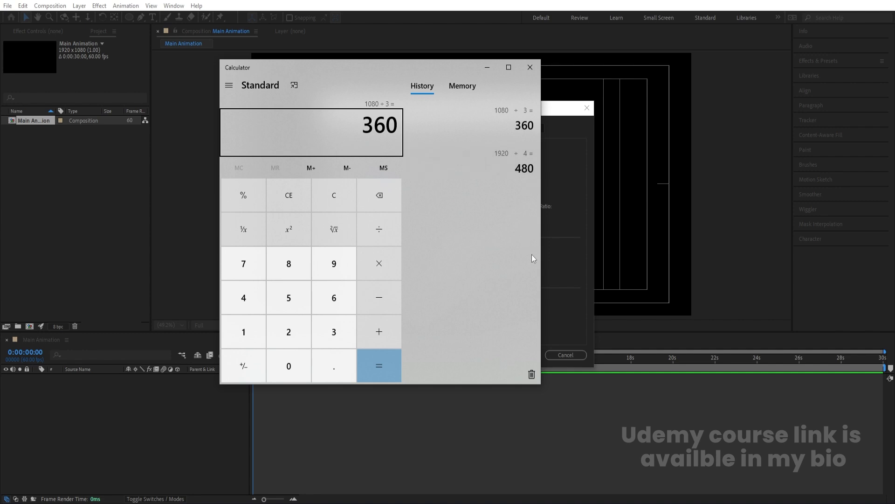
click(563, 248)
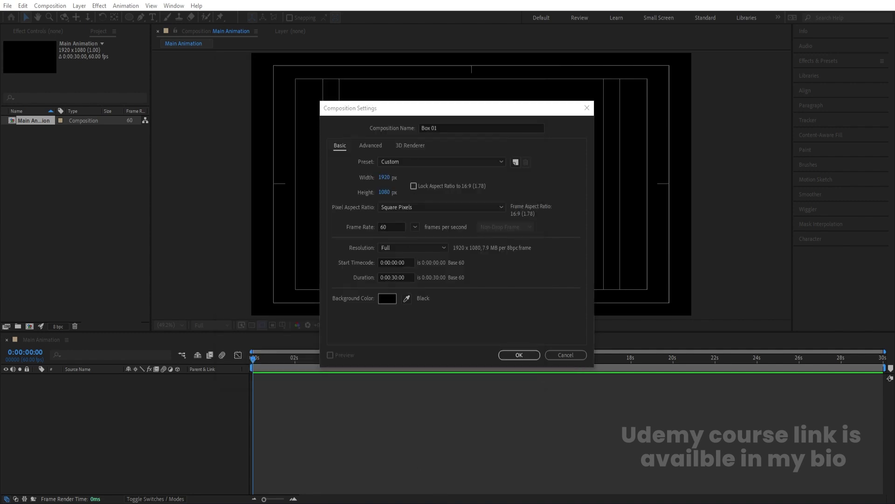
key(alt+Tab)
click(562, 183)
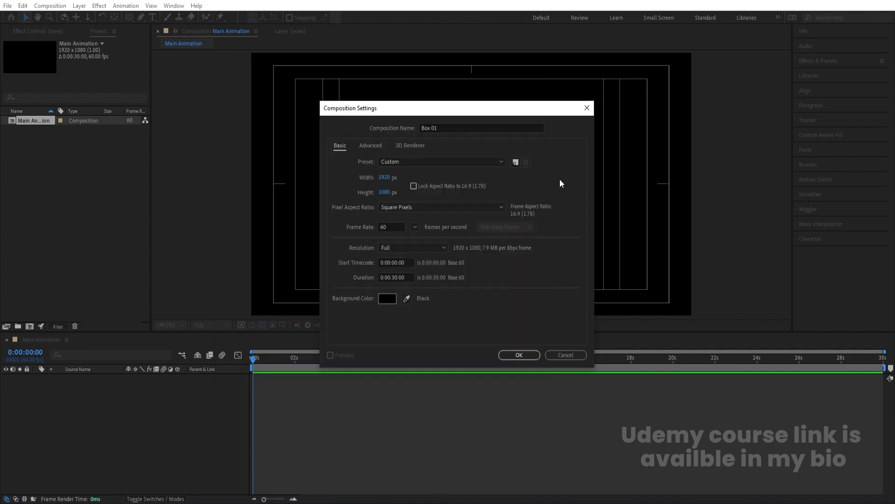
click(389, 177)
text(480)
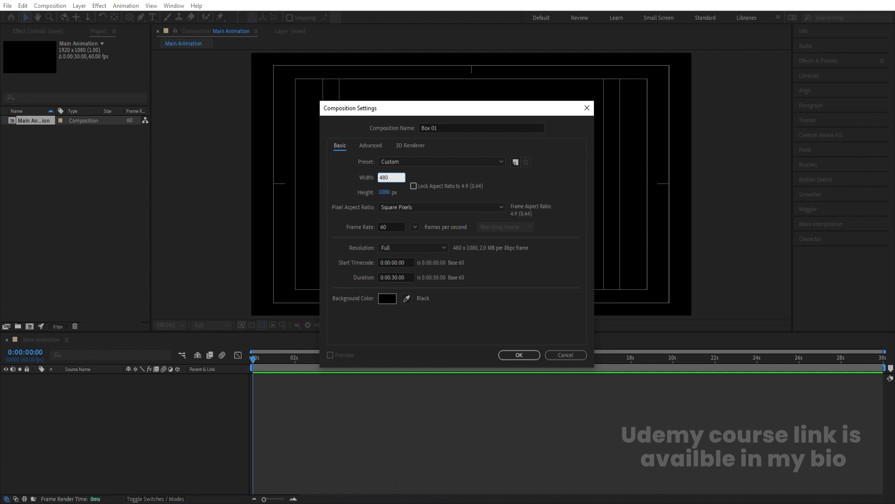
key(alt+Tab)
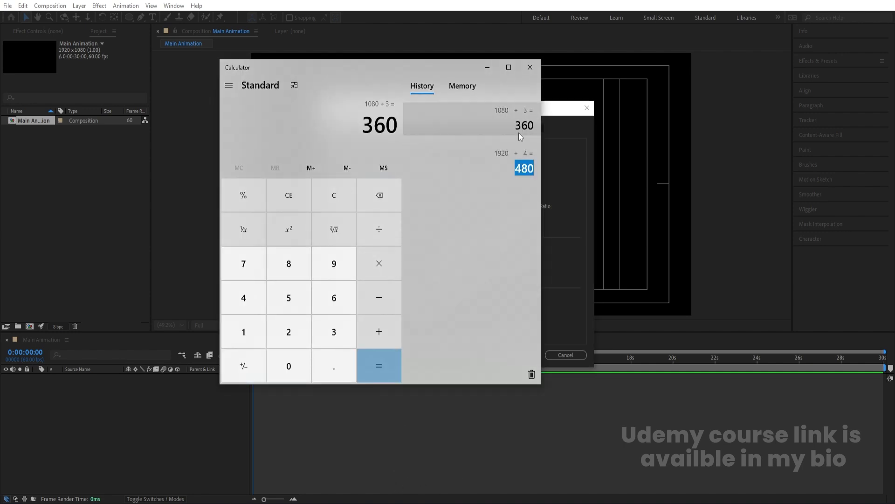
click(547, 197)
click(391, 192)
text(360)
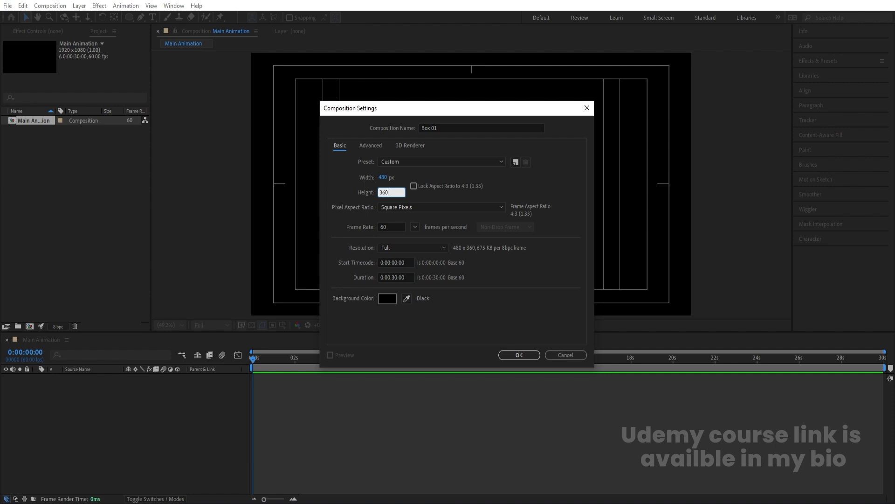
key(Return)
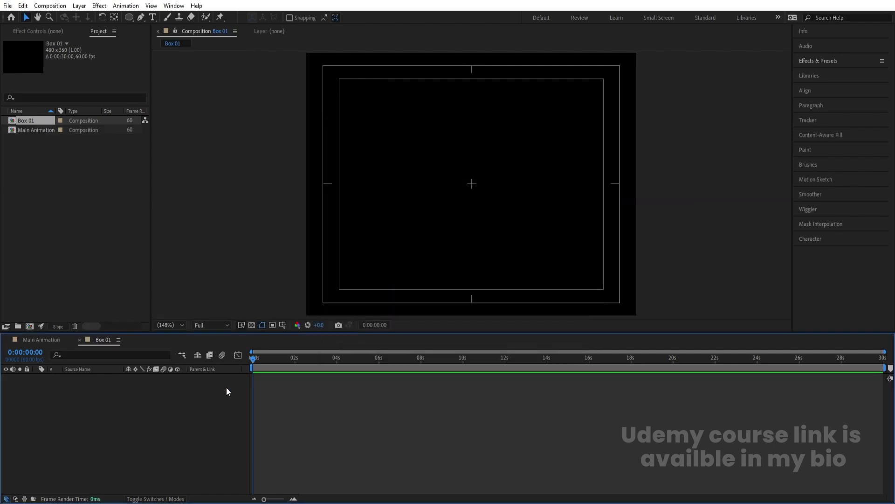
- Add a white rounded rectangle shape that fills the whole Box 01 composition
click(129, 18)
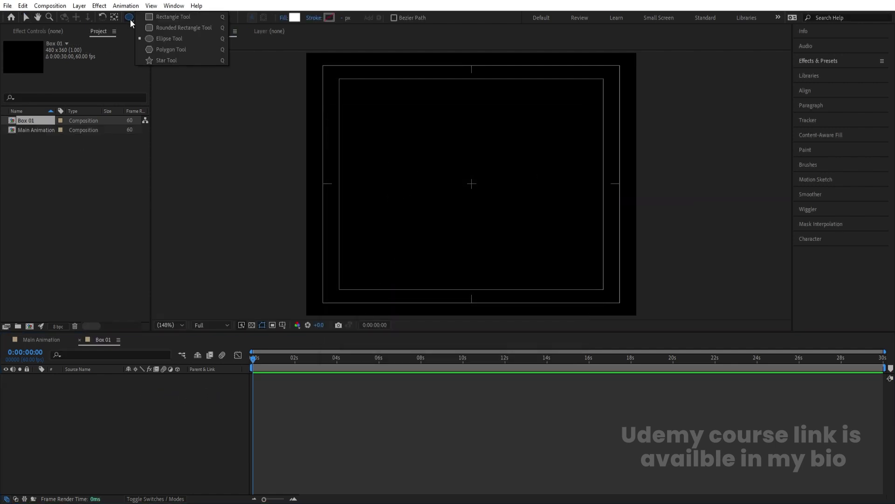
click(155, 27)
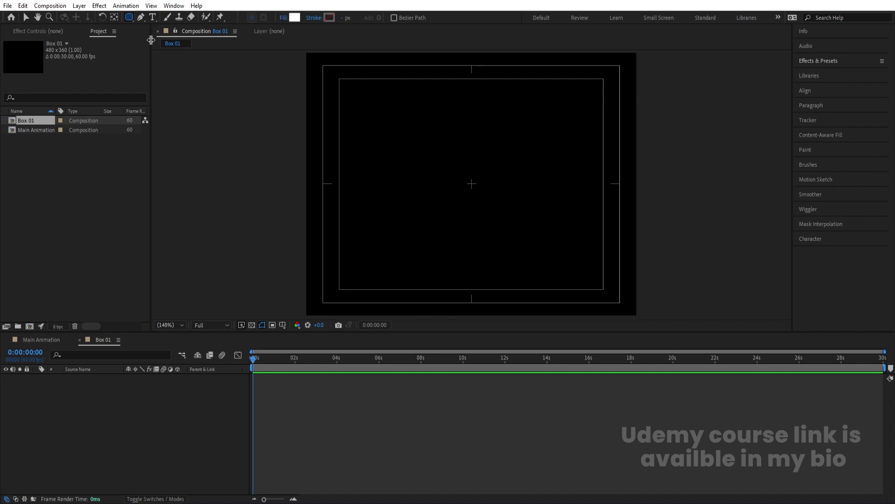
double_click(129, 17)
key(v)
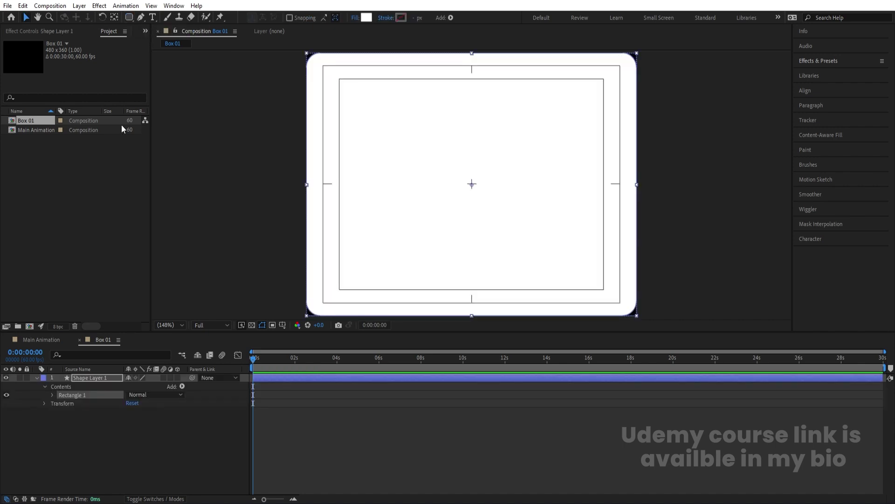
- Set the roundness of the rectangle's path to 47, then collapse its properties and deselect the layer
click(52, 395)
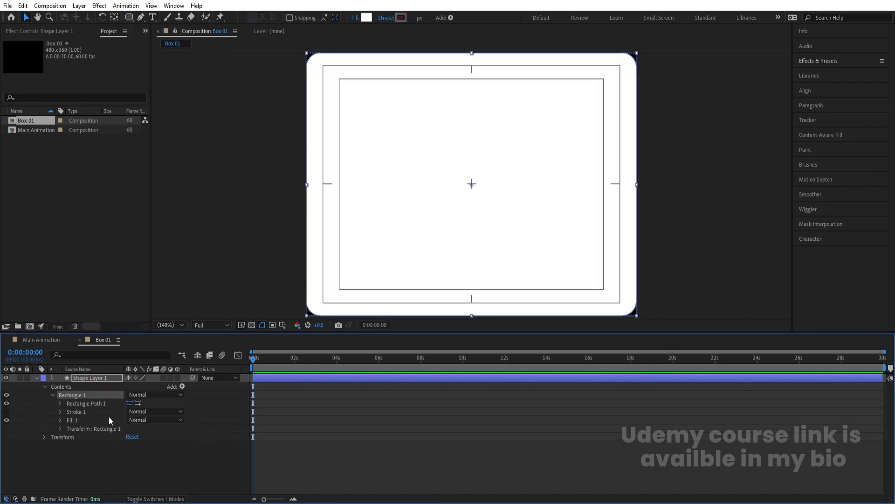
click(59, 403)
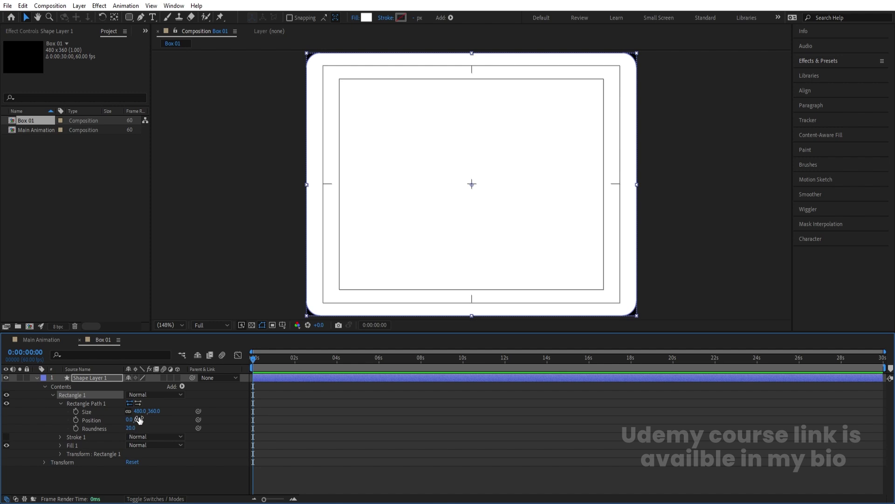
drag(133, 428, 145, 427)
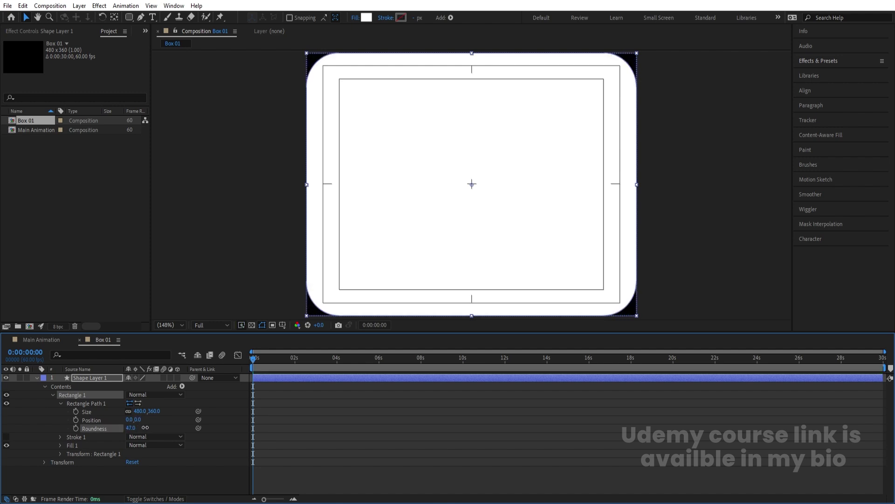
click(52, 395)
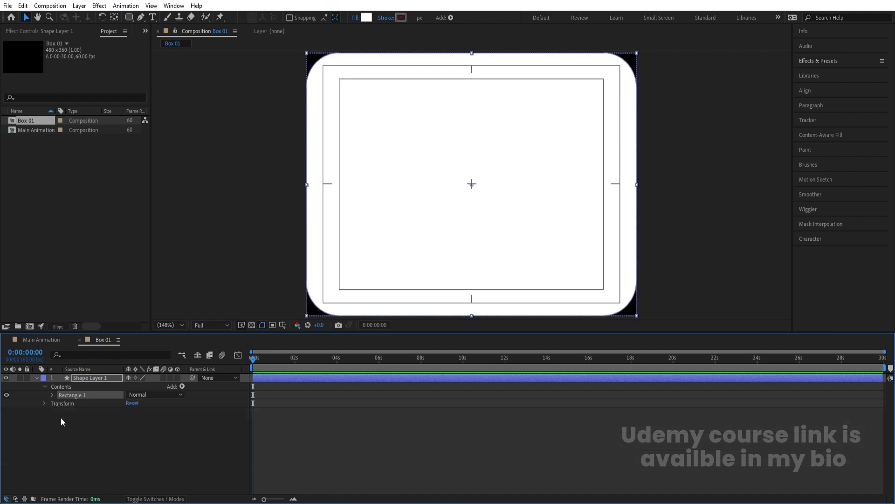
click(72, 457)
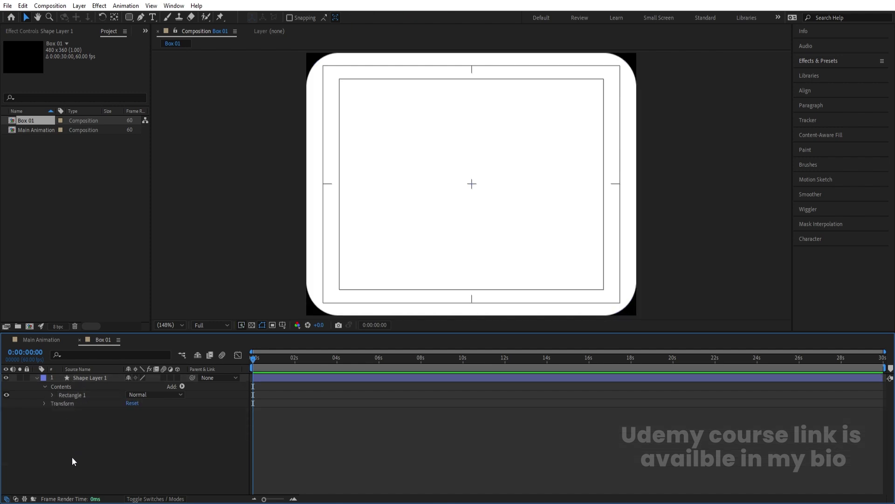
- Add a text layer with the letter F in black over the white rounded rectangle
click(153, 19)
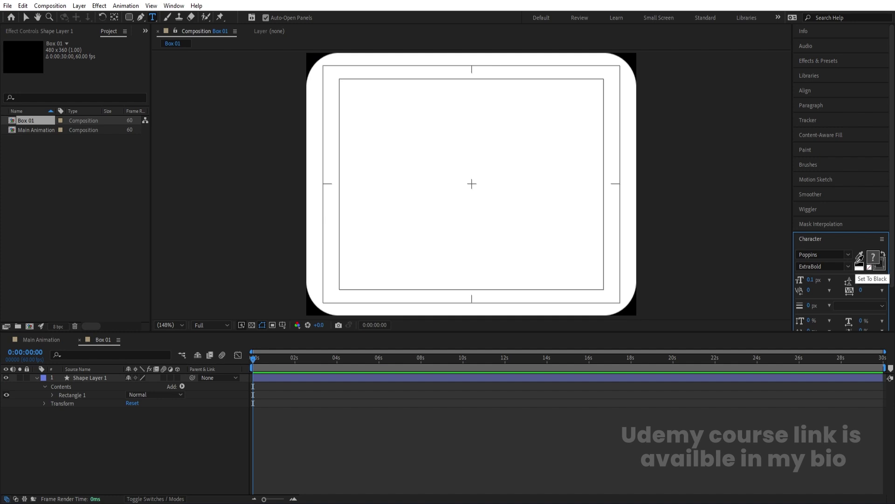
click(859, 267)
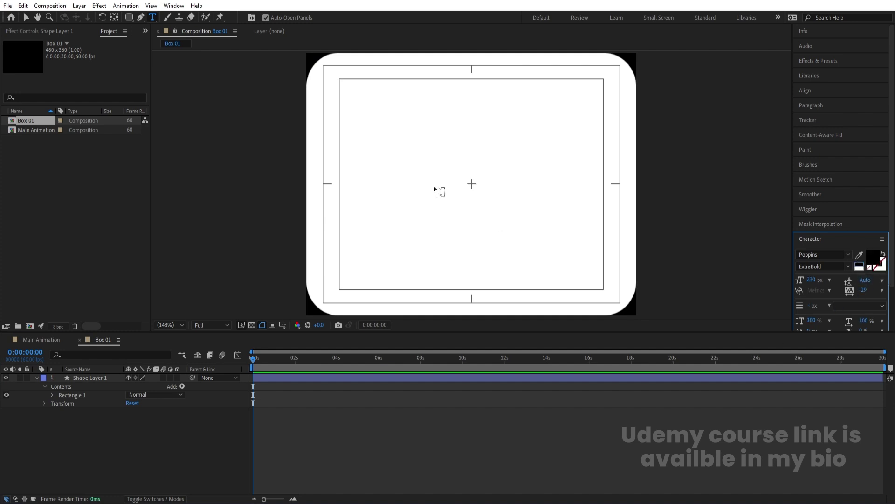
click(394, 194)
text(F)
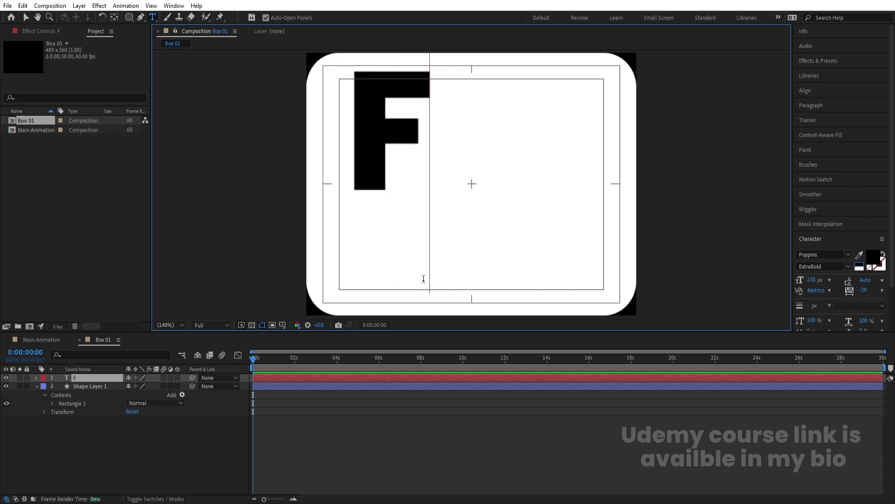
- Center the F layer's anchor point on the letter and center the layer horizontally and vertically in the composition
click(80, 381)
click(80, 377)
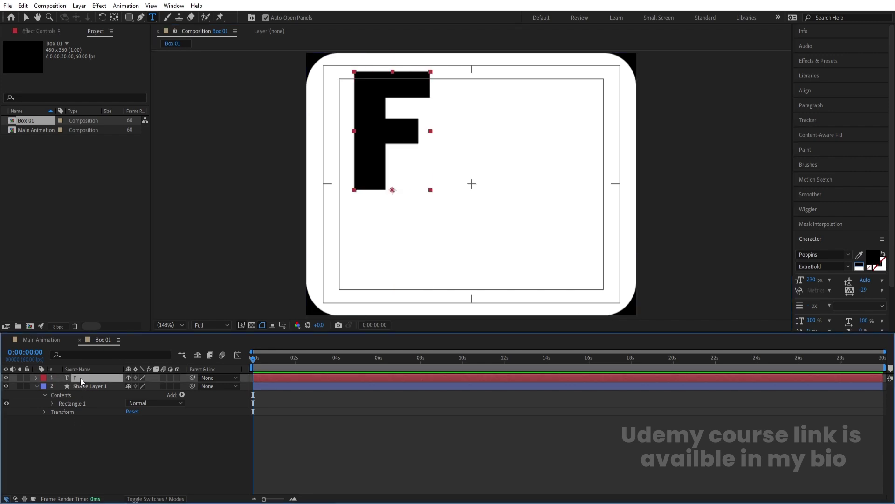
key(ctrl+alt+Home)
click(807, 91)
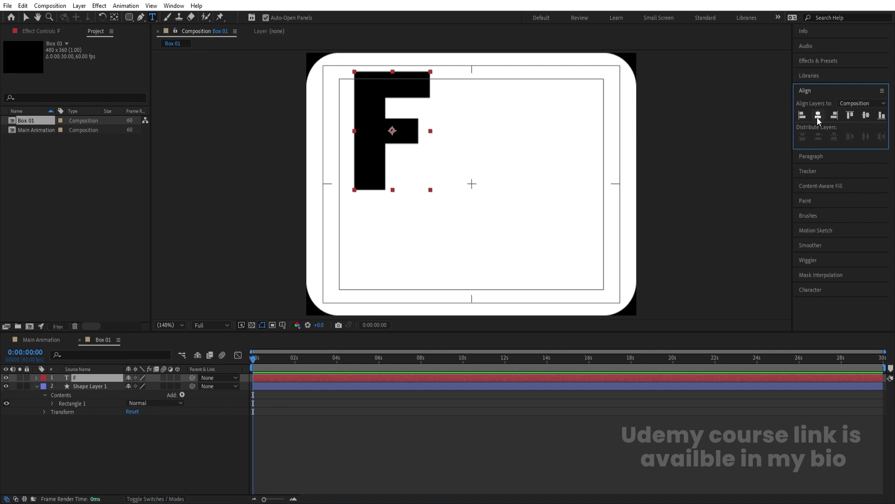
click(818, 115)
click(866, 115)
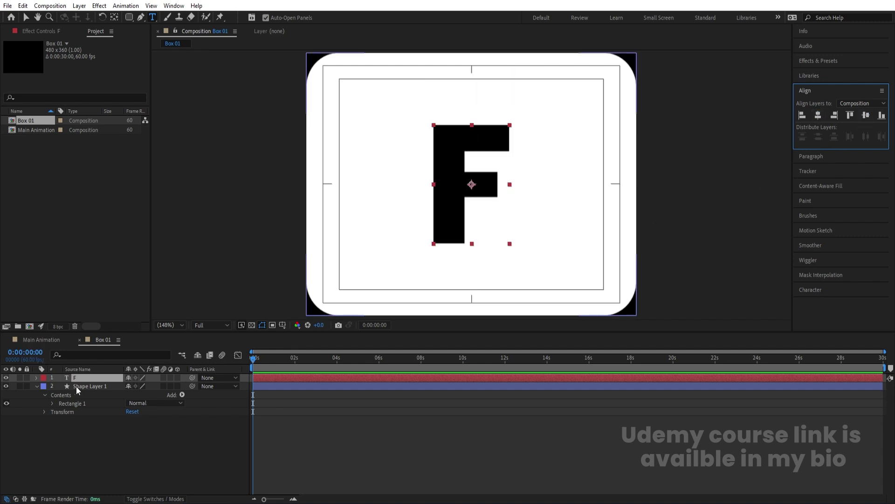
- Scale the F layer down to 21% and move the letter to the left of the composition's center
click(36, 387)
key(s)
drag(142, 386, 107, 388)
scroll(431, 176, up, 1)
key(v)
drag(480, 201, 458, 198)
- Duplicate the F layer and change the copy's text to O
key(ctrl+d)
double_click(459, 196)
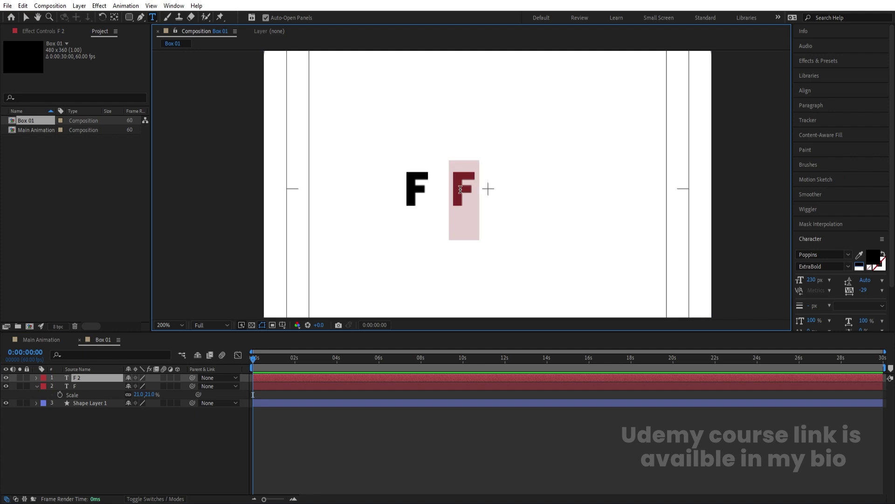
text(O)
- Duplicate the O layer, move the copy to its right, and change its text to U
click(87, 379)
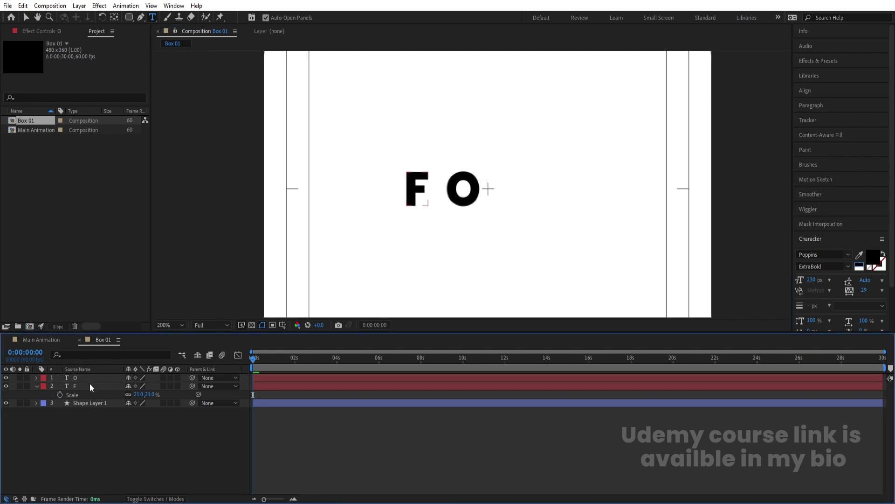
key(ctrl+d)
key(v)
drag(470, 198, 518, 198)
double_click(519, 200)
text(U)
- Duplicate the U layer, place the copy to its right, and change its text to R
click(86, 378)
key(ctrl+d)
key(v)
drag(528, 195, 574, 195)
key(ctrl+t)
double_click(555, 191)
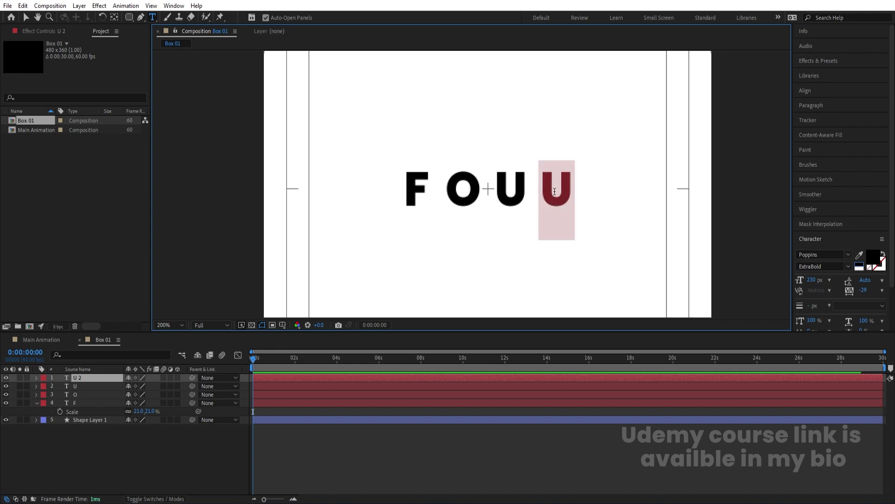
text(R)
click(136, 453)
- Spread the letters F, O, U and R apart with roughly even gaps across the white box
click(170, 325)
click(175, 153)
key(v)
click(421, 187)
drag(419, 187, 355, 186)
click(450, 187)
drag(450, 187, 424, 189)
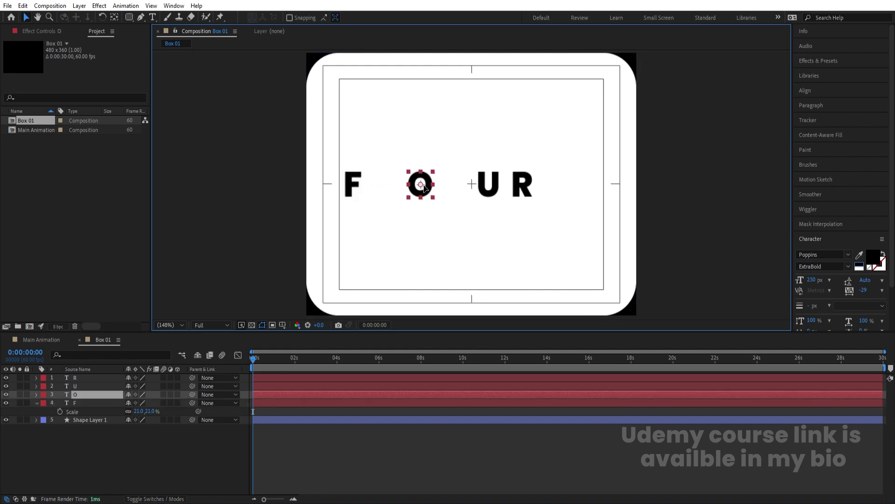
click(488, 187)
drag(490, 189, 553, 183)
- Move all four letters together slightly to the right so the word FOUR is centered in the box, then deselect them
click(523, 186)
shift+click(485, 186)
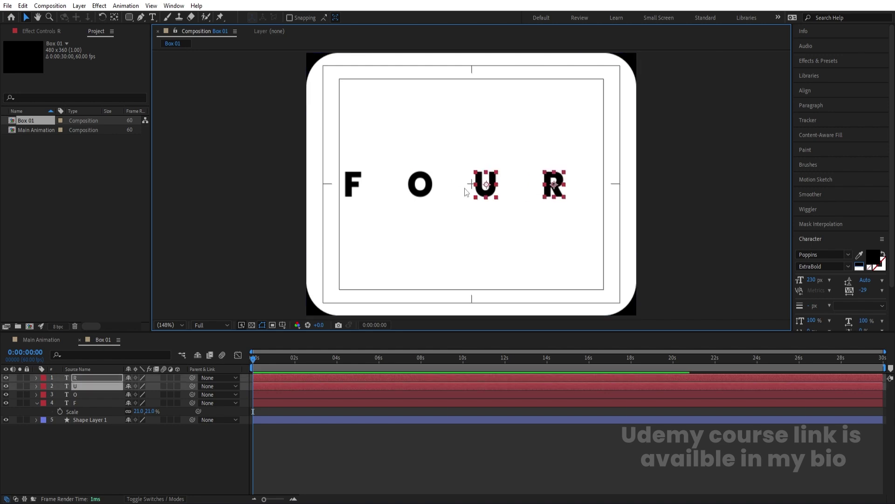
shift+click(420, 186)
shift+click(347, 189)
drag(427, 178, 445, 180)
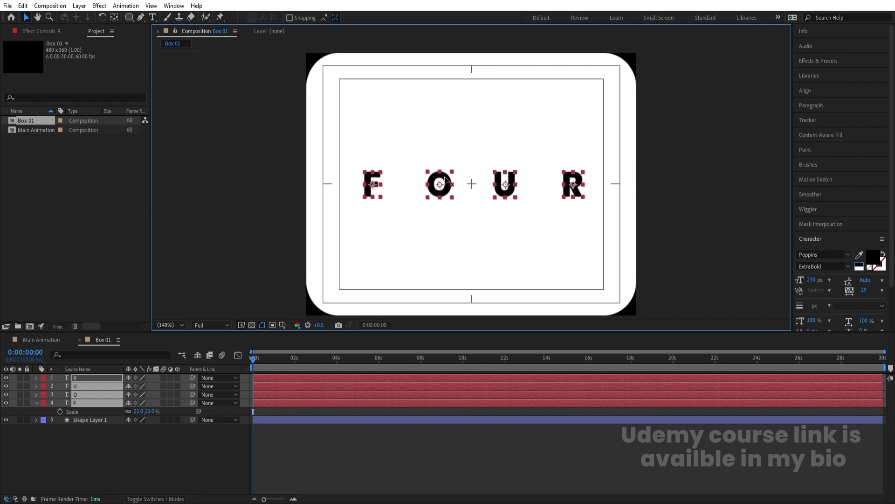
click(111, 462)
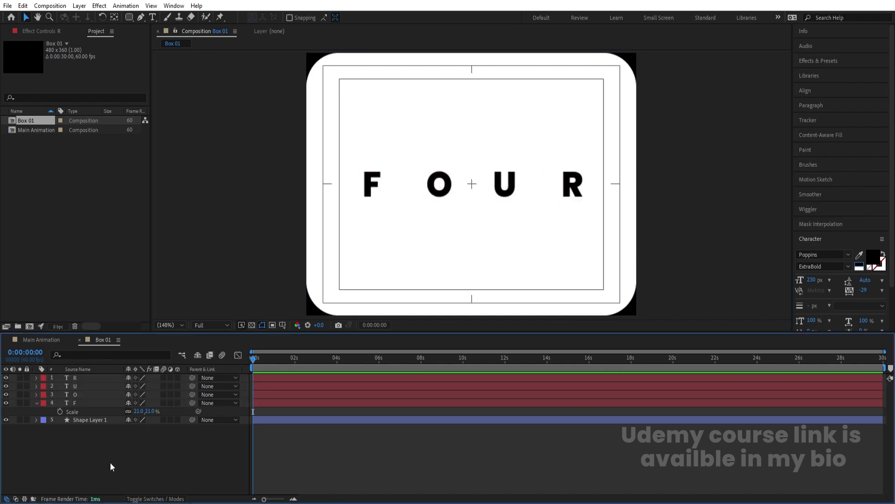
- Add starting Position and Scale keyframes at 0 s to all four letter layers and show both properties
click(86, 404)
shift+click(88, 378)
key(p)
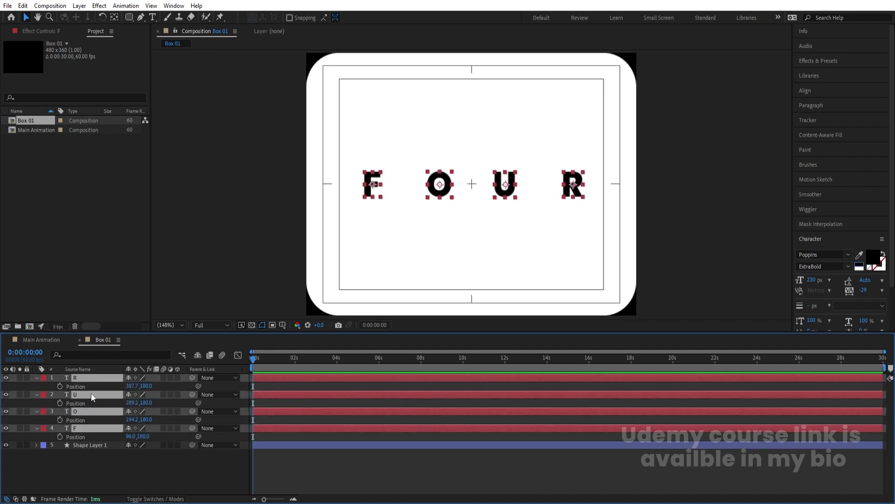
click(59, 386)
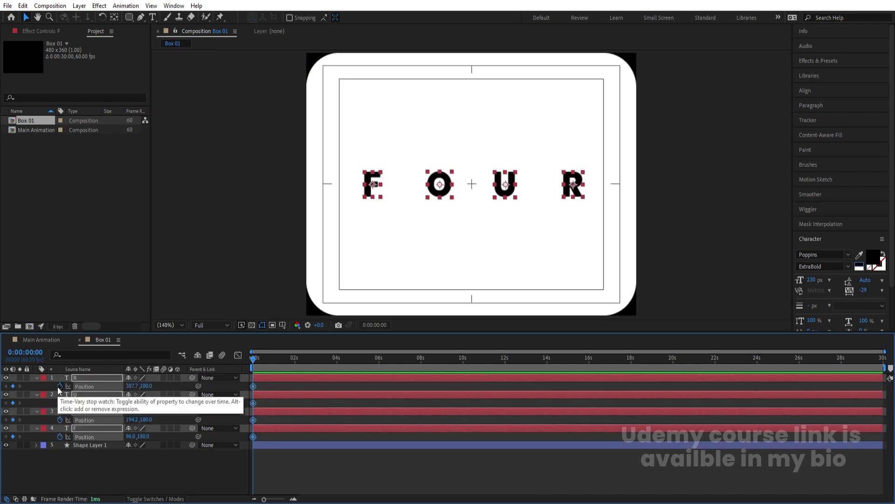
key(s)
click(59, 386)
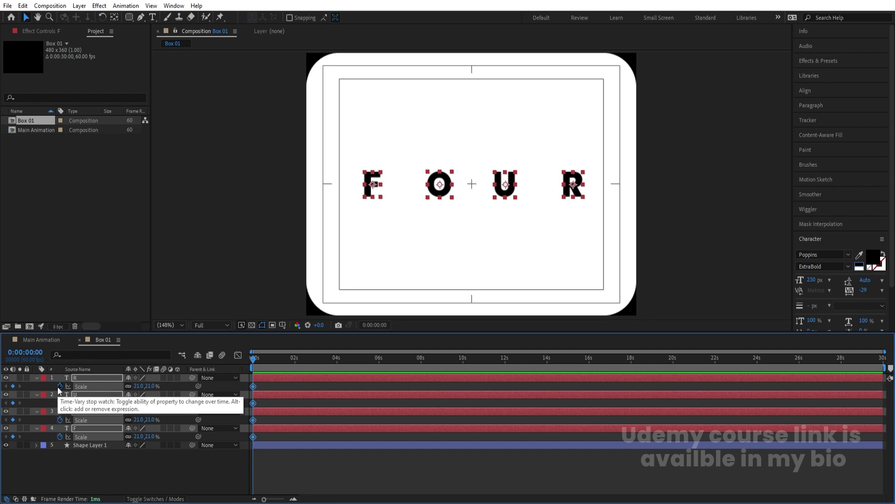
key(shift+p)
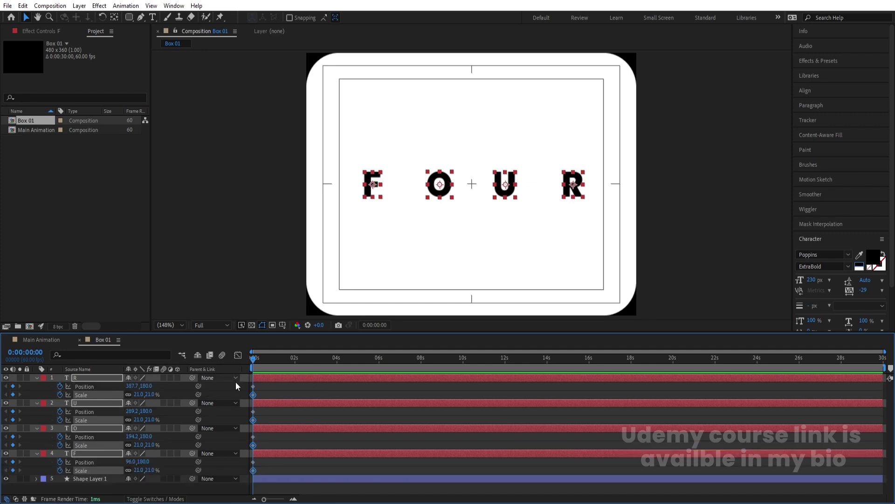
- At 1 s, scale the F layer to 113% and center it horizontally in the composition
key(equal)
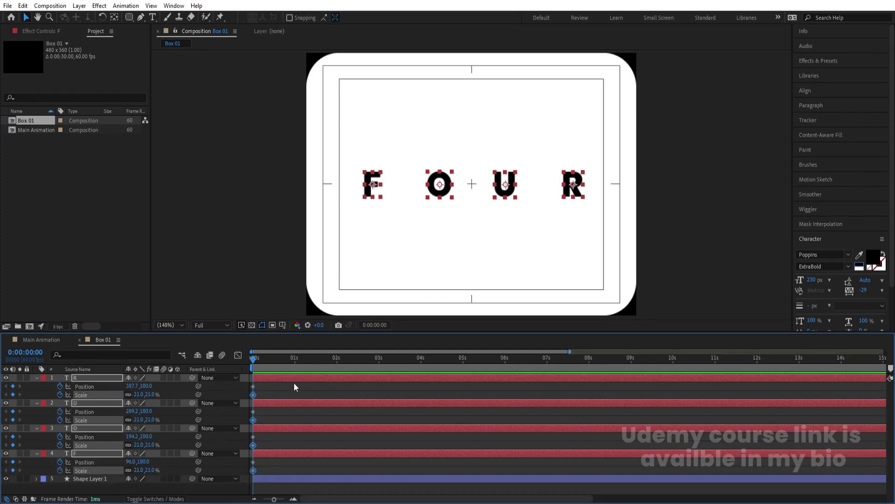
click(295, 359)
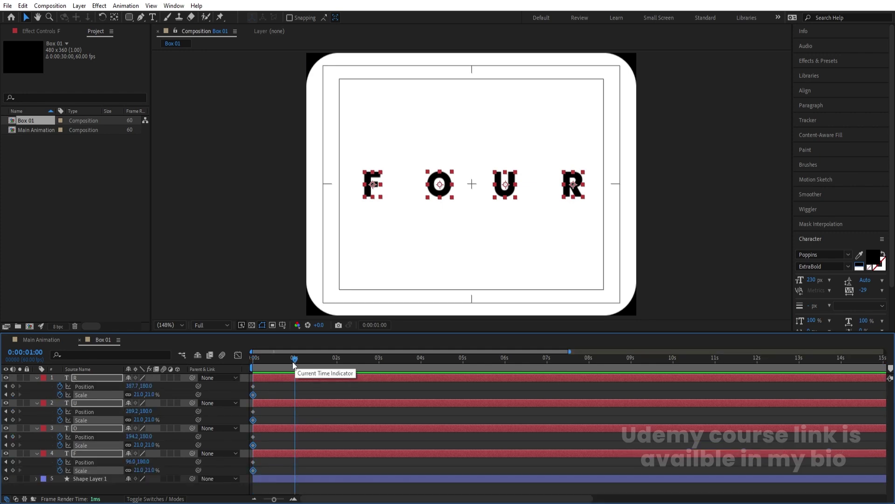
click(287, 390)
click(372, 187)
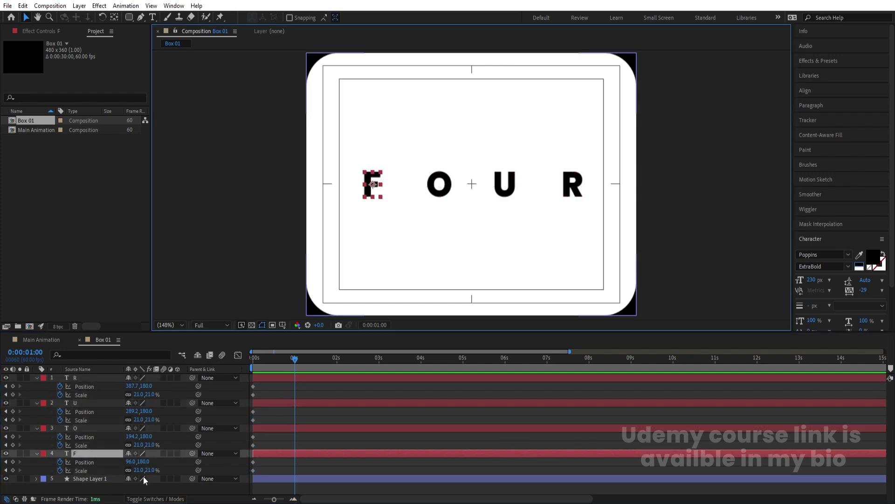
drag(144, 474, 178, 464)
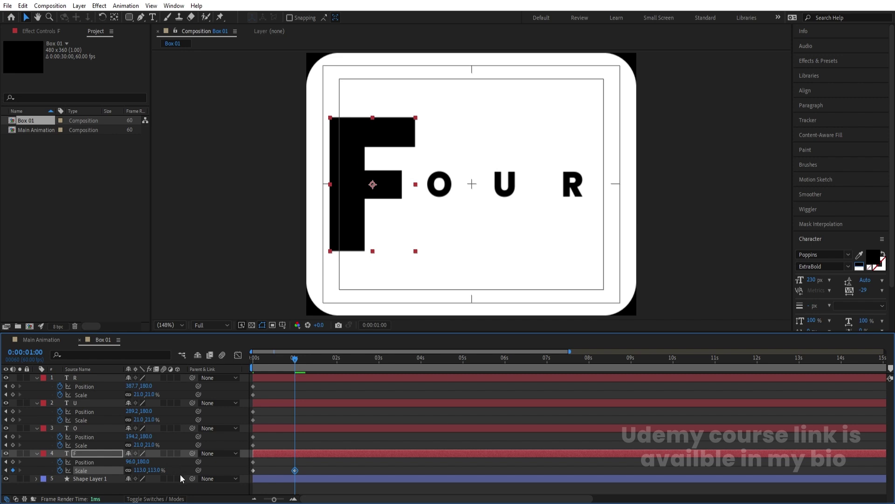
click(802, 91)
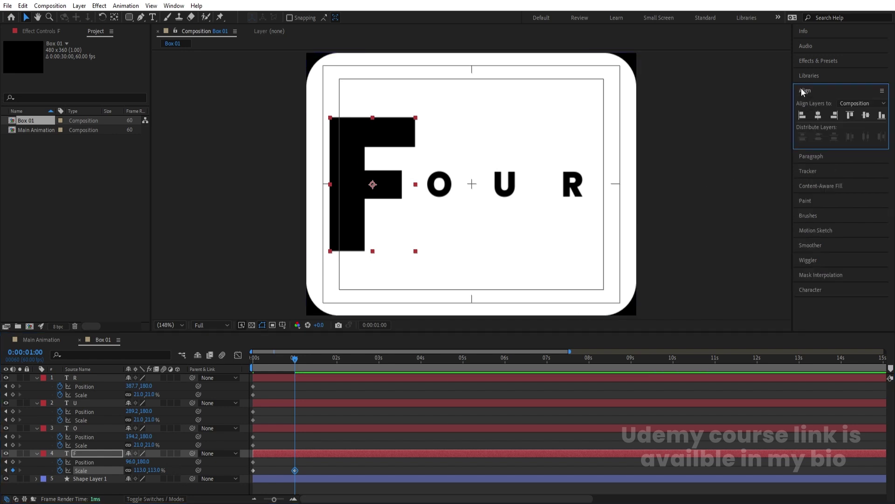
click(818, 115)
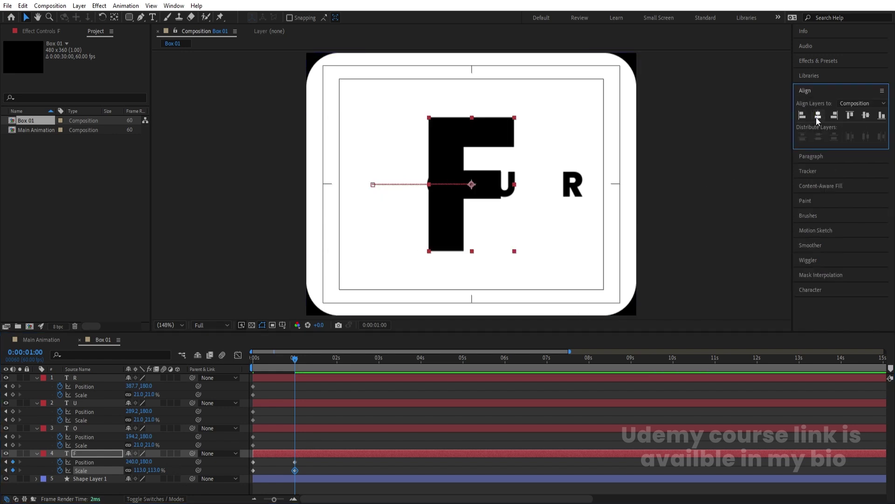
- At 1 s, move the O and U together to the right until the U sits close beside the R, at X 353.2
click(303, 429)
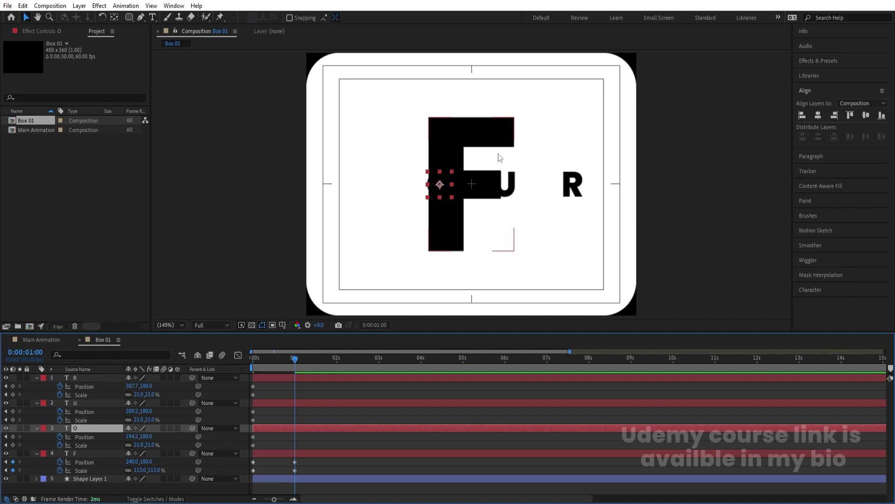
scroll(449, 184, up, 4)
scroll(449, 185, down, 4)
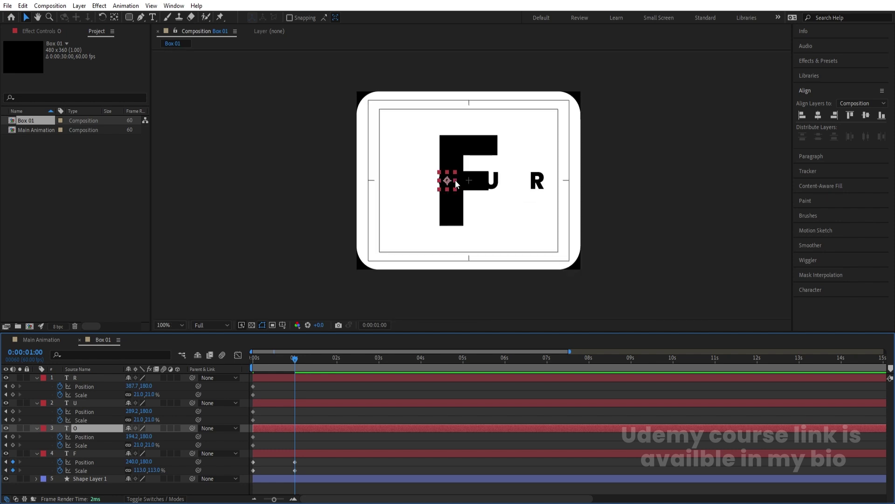
shift+click(494, 183)
drag(493, 182, 523, 182)
click(510, 187)
scroll(511, 184, up, 2)
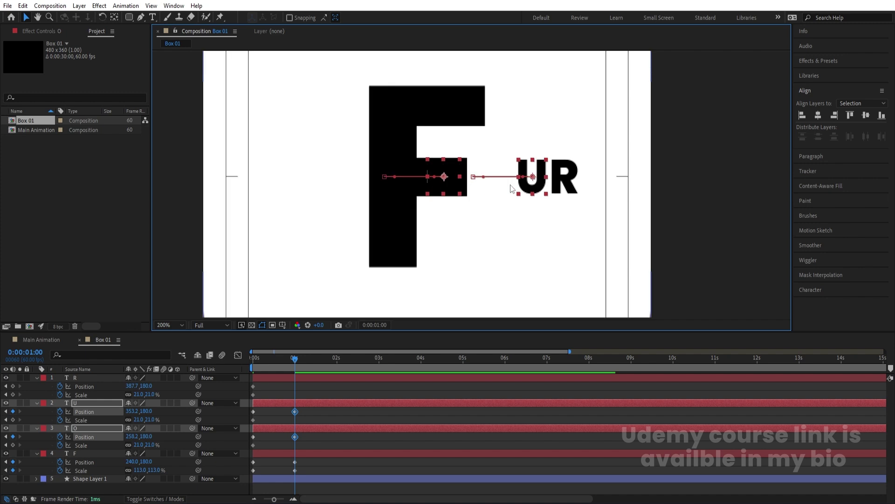
- At 1 s, move the O further right to sit directly beside the U, at X 316.2
click(306, 377)
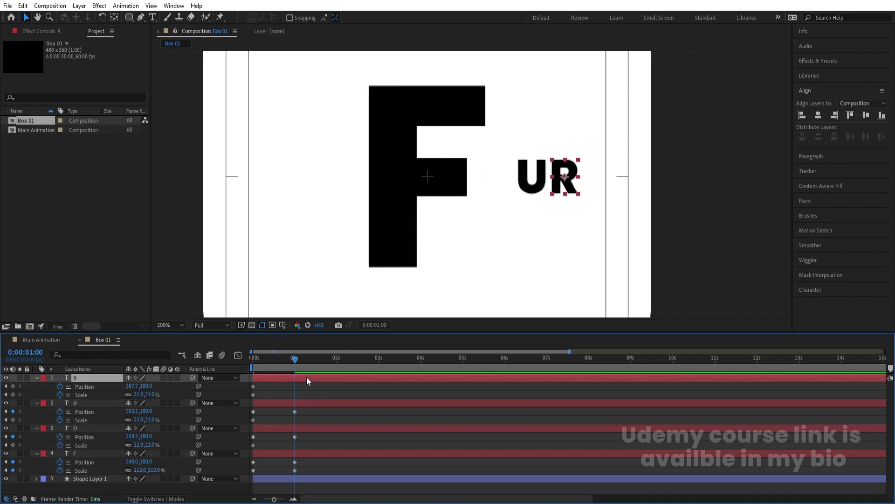
click(296, 427)
drag(454, 180, 510, 182)
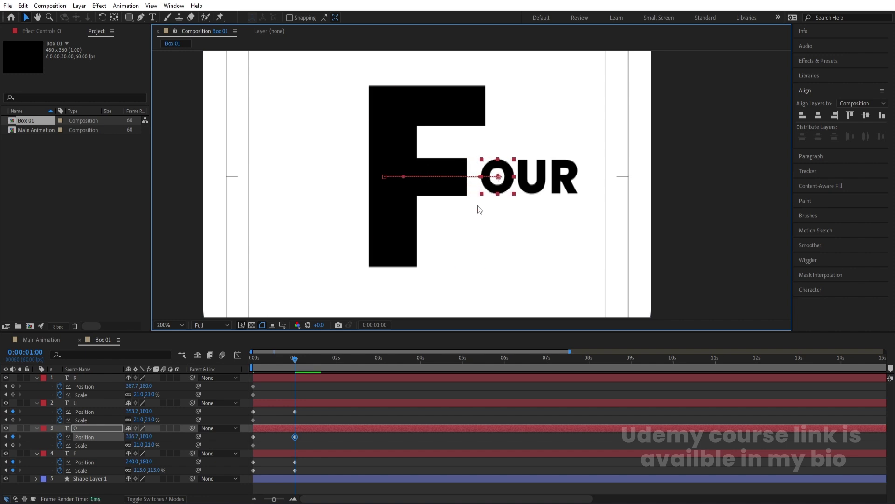
- Play the animation from the start several times to check how the letters move and the F grows
drag(298, 359, 206, 366)
key(space)
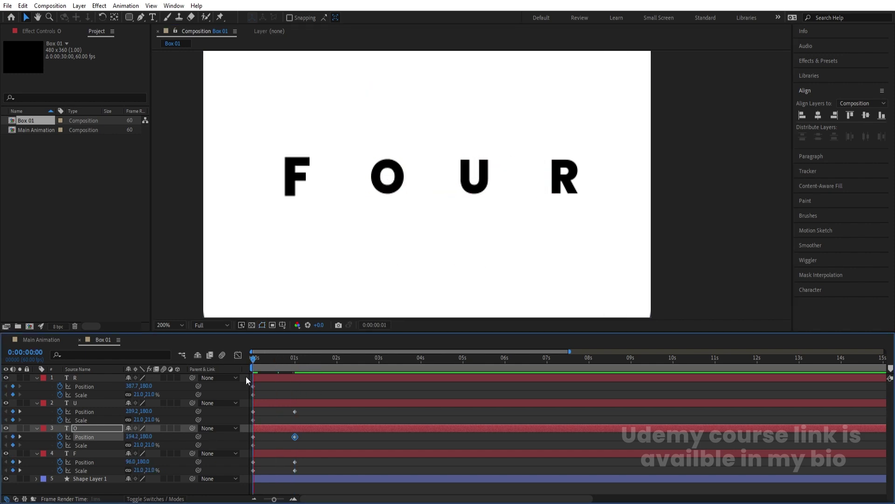
key(space)
key(equal)
click(313, 362)
drag(313, 363, 166, 370)
key(space)
key(apostrophe)
key(space)
key(minus)
key(Home)
key(apostrophe)
key(space)
key(space)
key(apostrophe)
- At 2 s, add hold-value Position and Scale keyframes to the R, U, O and F layers
key(equal)
key(equal)
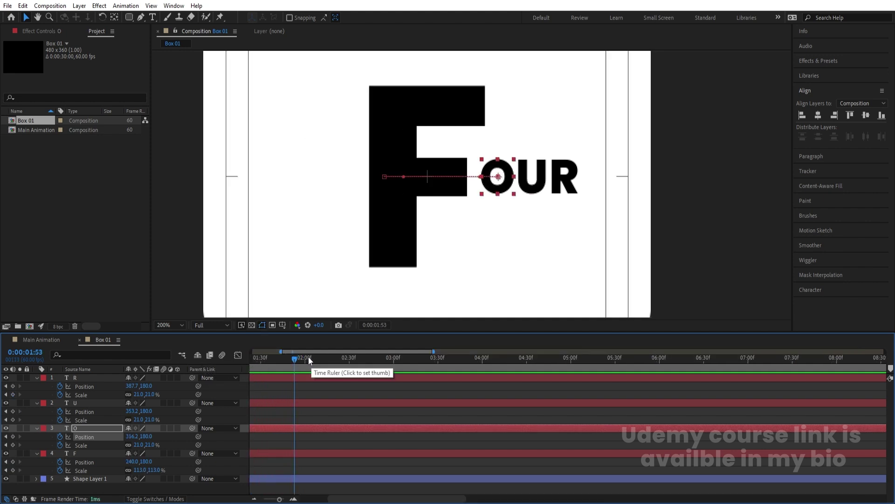
click(306, 357)
key(minus)
key(minus)
key(minus)
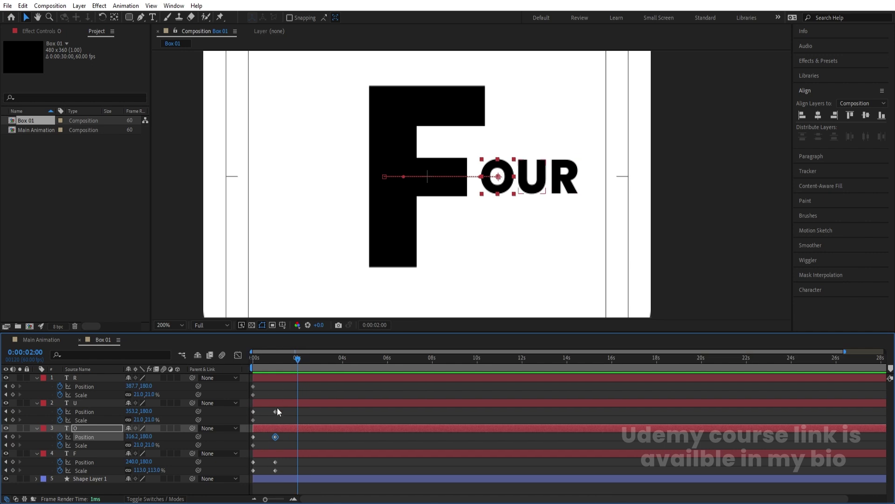
click(12, 386)
click(13, 395)
click(13, 412)
click(12, 420)
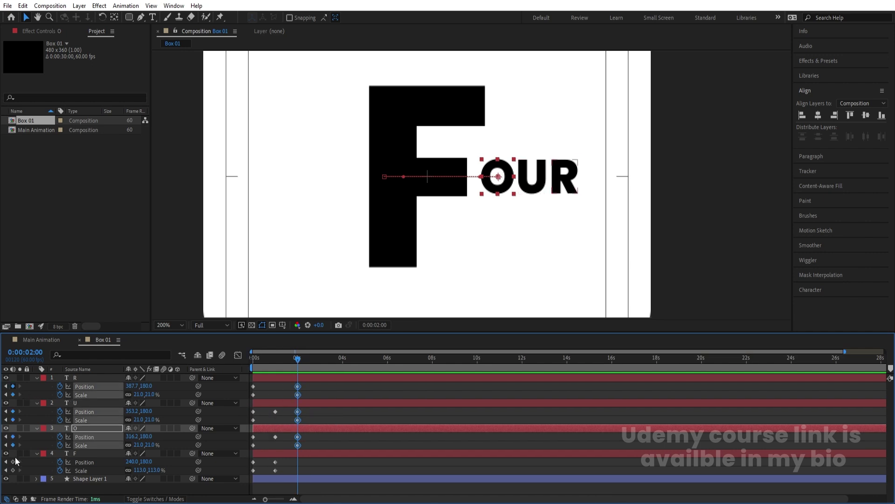
click(12, 437)
click(12, 445)
click(13, 462)
click(12, 470)
- At 1 s, add the missing keyframes: Position and Scale for R, and Scale for U and O
key(j)
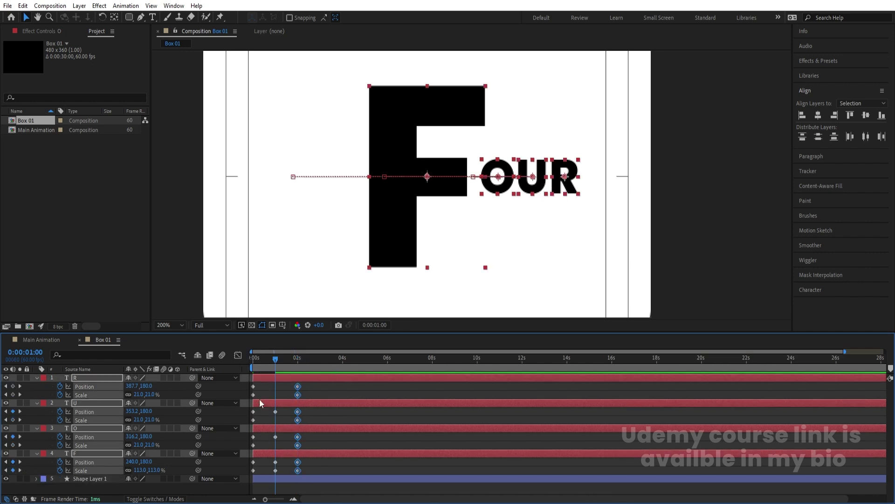
click(12, 386)
click(12, 395)
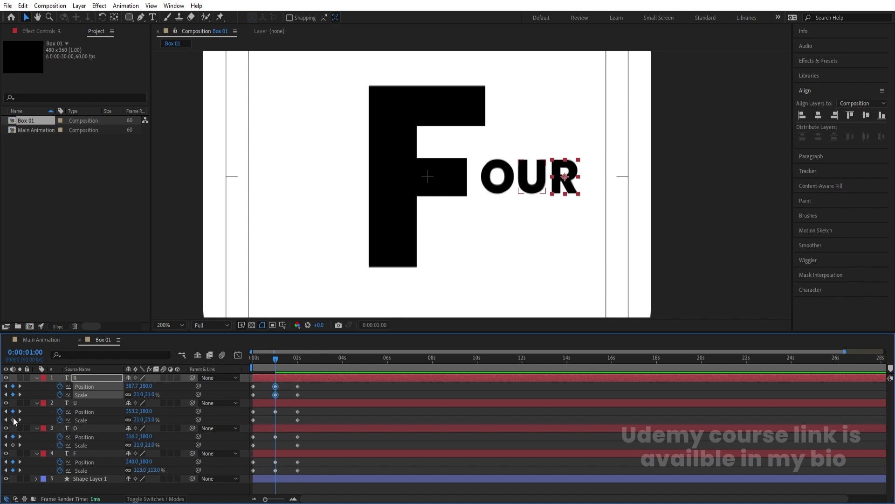
click(13, 420)
click(13, 445)
- Play back the animation from the start to check the pause between 1 s and 2 s
drag(298, 370, 235, 357)
key(space)
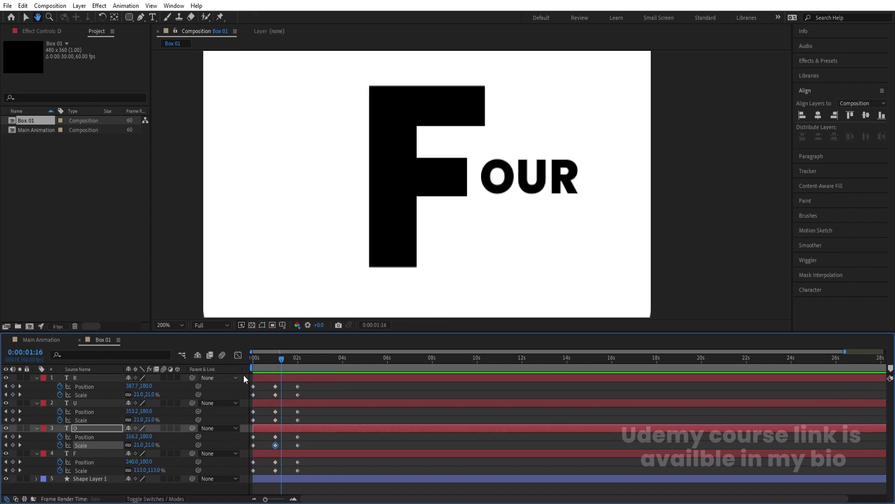
key(space)
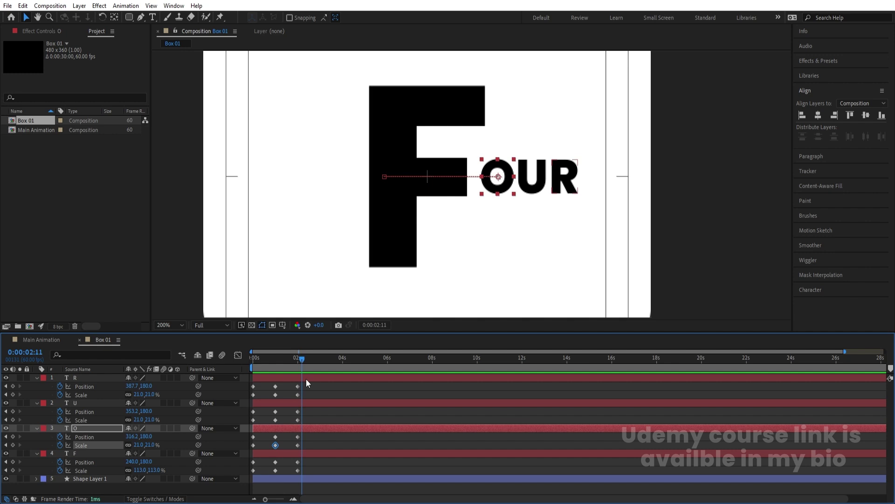
- At about 3 s, paste the starting Position and Scale keyframes of R, U, O and F, and play back the animation
scroll(312, 381, up, 2)
drag(324, 363, 339, 367)
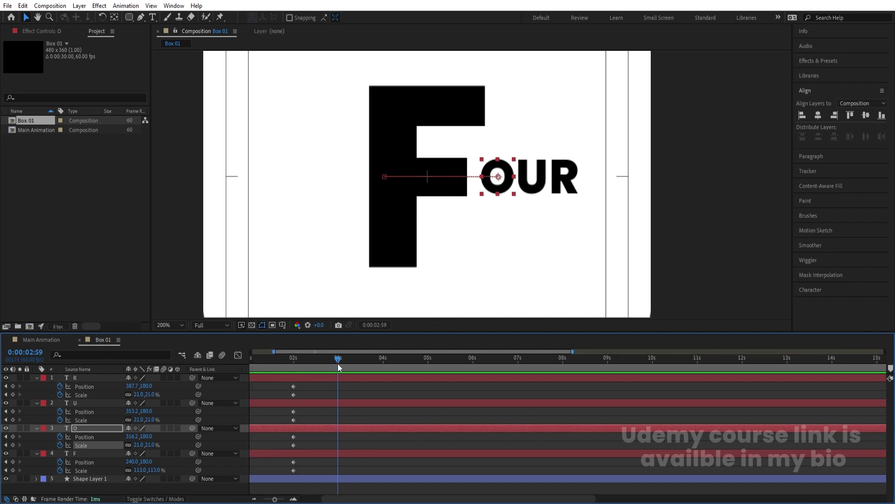
scroll(329, 374, down, 2)
drag(261, 383, 241, 475)
key(ctrl+c)
key(ctrl+v)
key(ctrl+c)
key(ctrl+v)
key(ctrl+c)
key(ctrl+v)
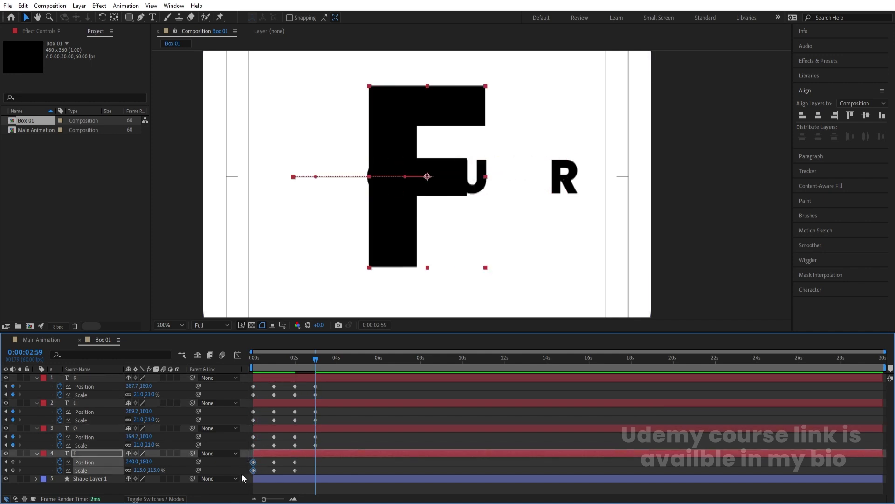
key(ctrl+c)
key(ctrl+v)
key(Home)
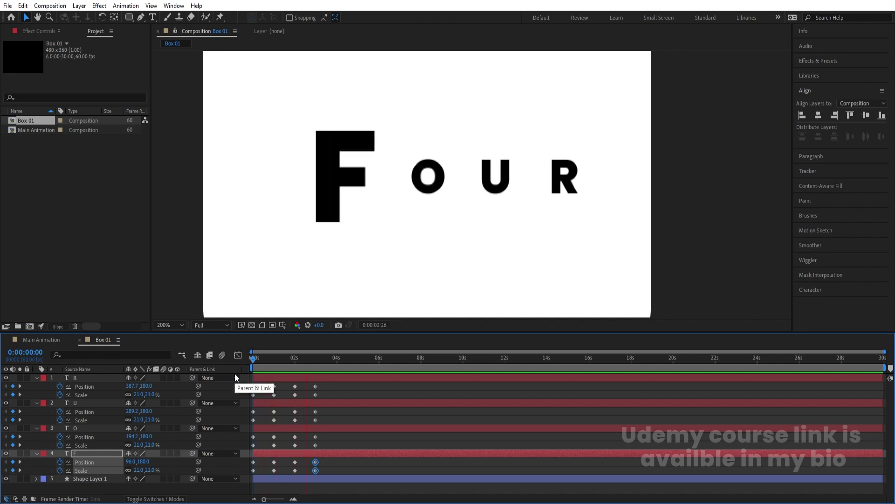
key(space)
- At about 4 s, add hold-value Position and Scale keyframes to all four letter layers
key(equal)
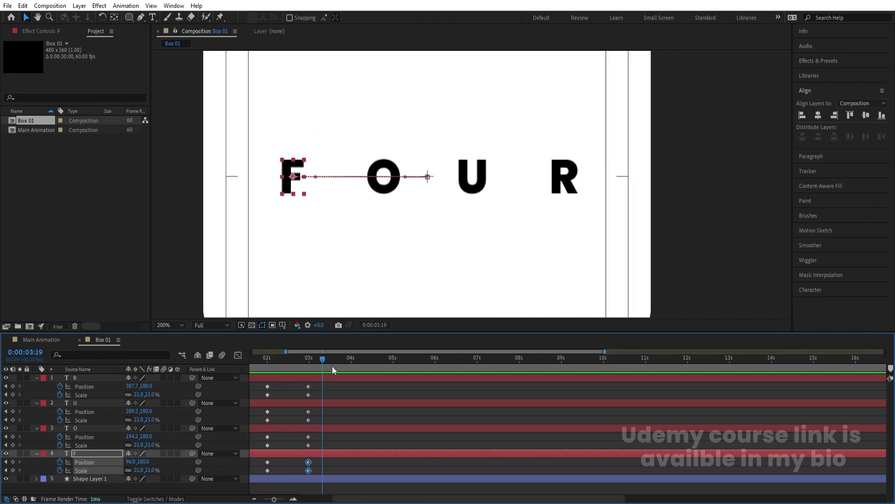
drag(328, 357, 351, 365)
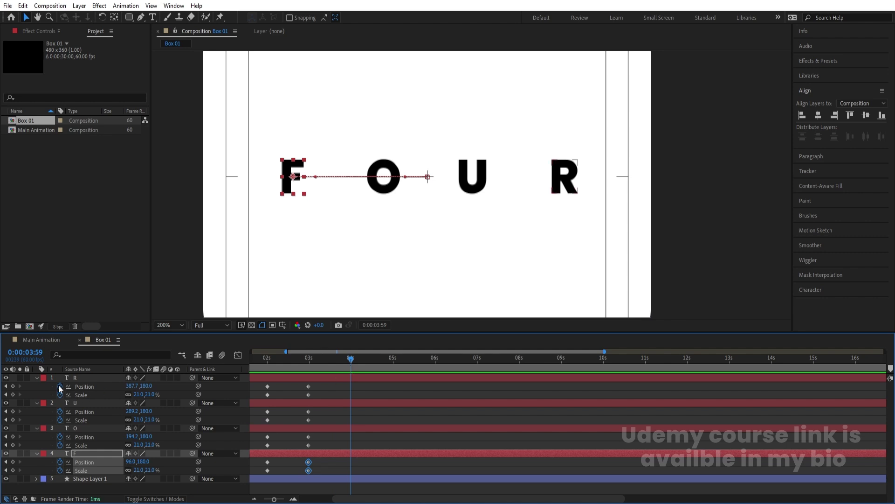
key(ctrl+a)
click(12, 386)
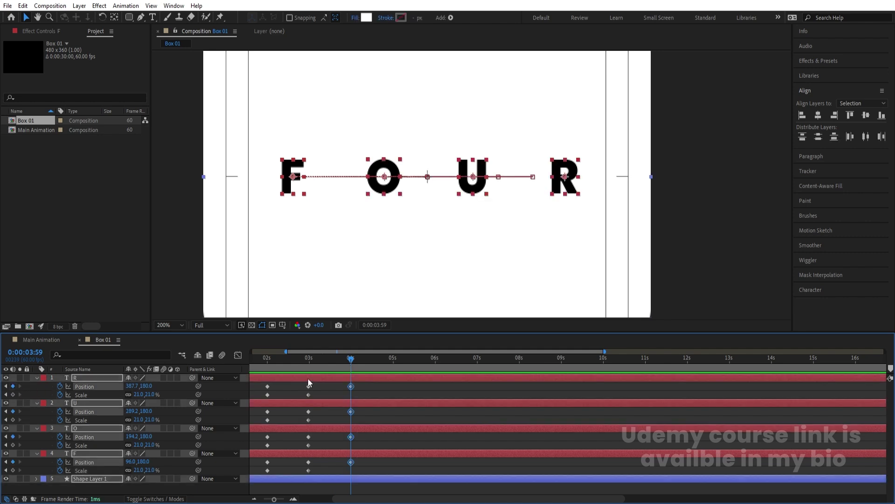
click(393, 360)
key(j)
click(14, 394)
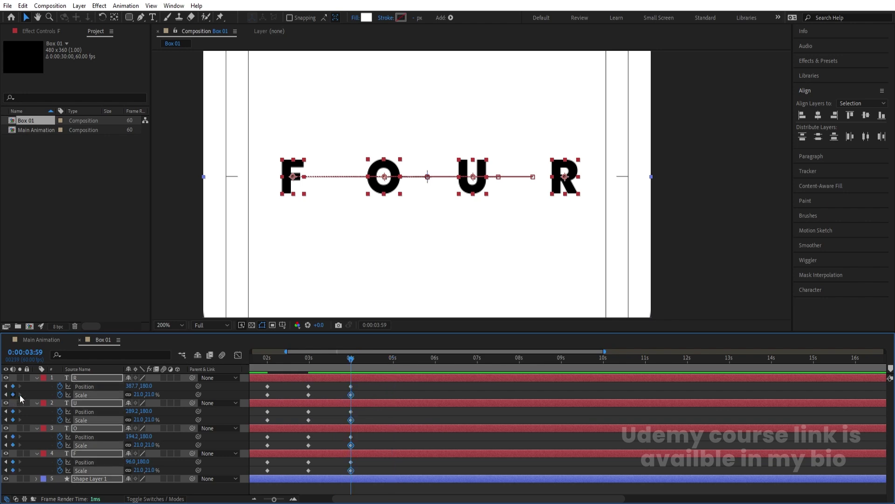
- Return to 2 s and look up the Scale value of the enlarged F layer
click(393, 357)
click(385, 390)
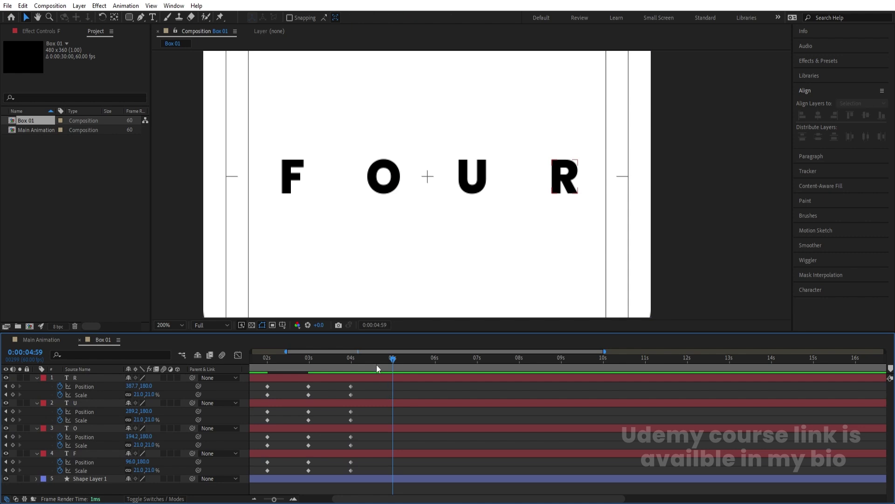
click(377, 188)
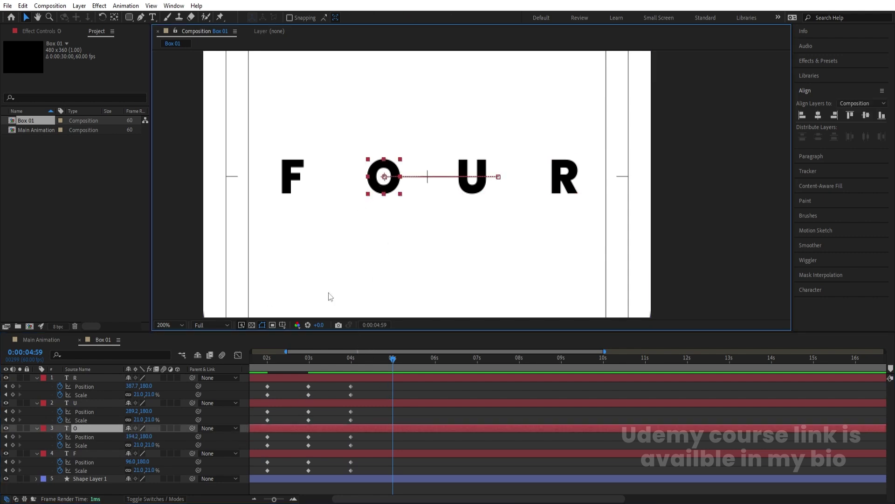
click(297, 187)
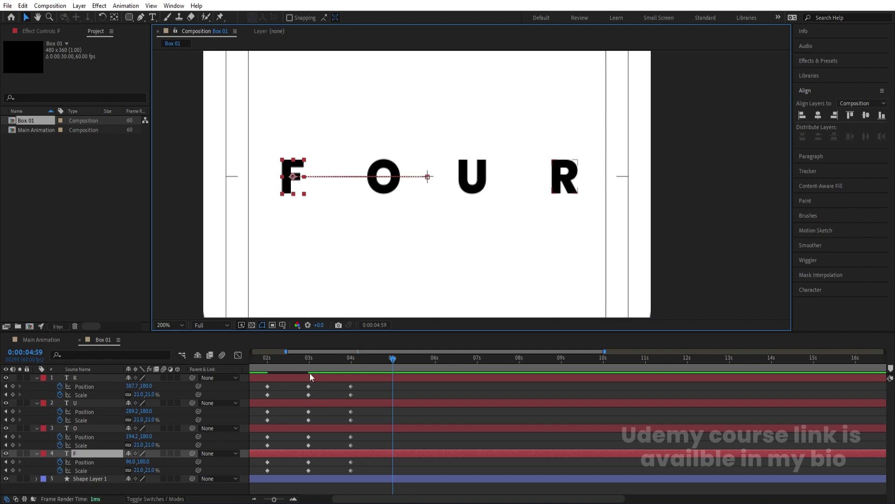
click(287, 360)
drag(284, 360, 267, 357)
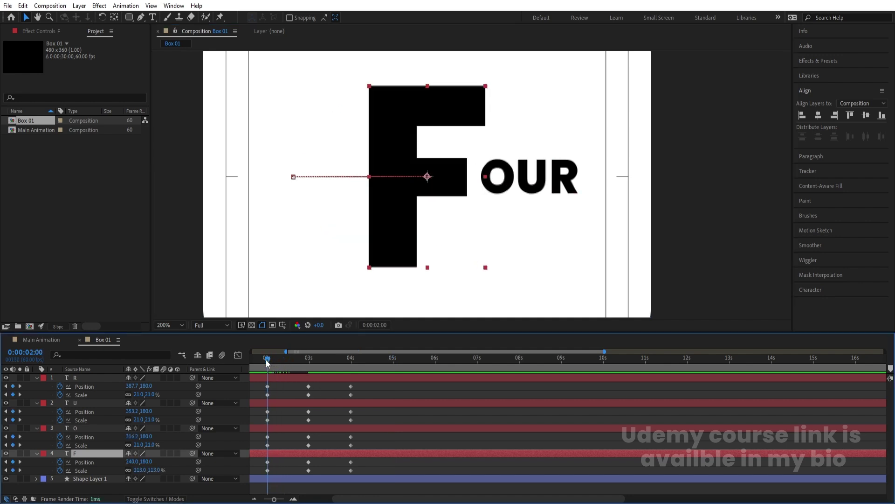
click(139, 470)
click(373, 381)
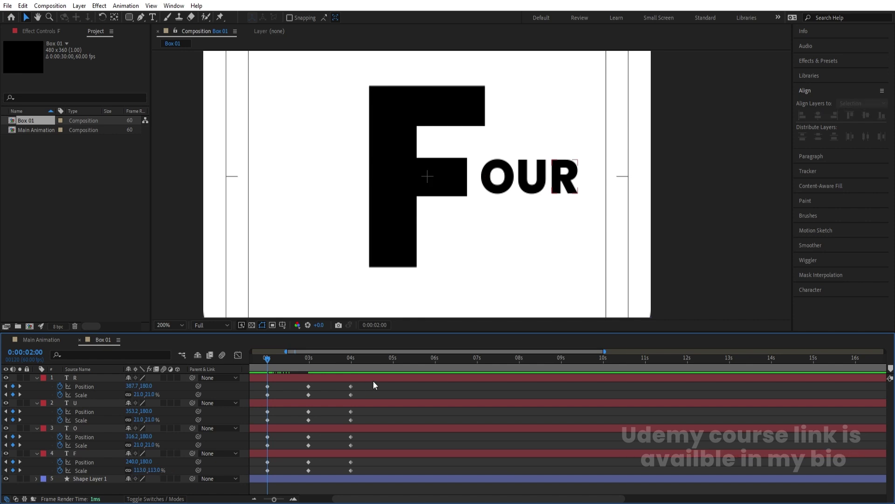
- At 5 s, set the O layer's Scale to 113% and center the letter horizontally in the composition
click(393, 358)
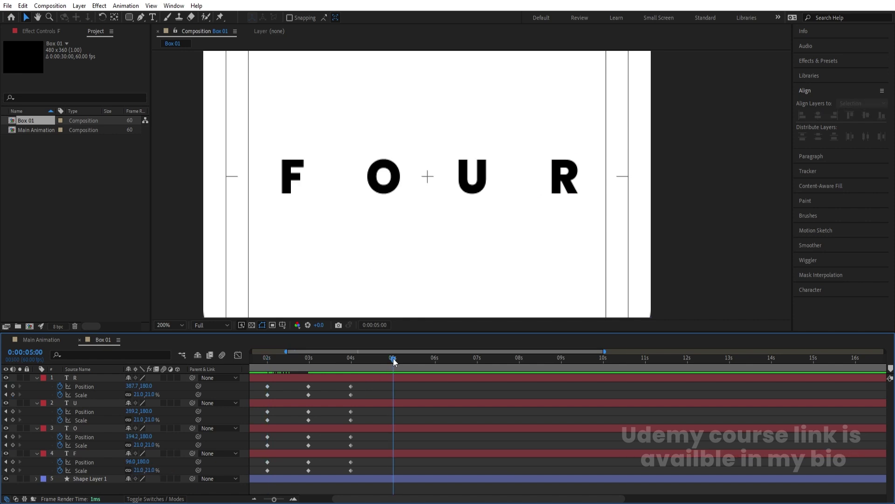
click(393, 192)
click(139, 445)
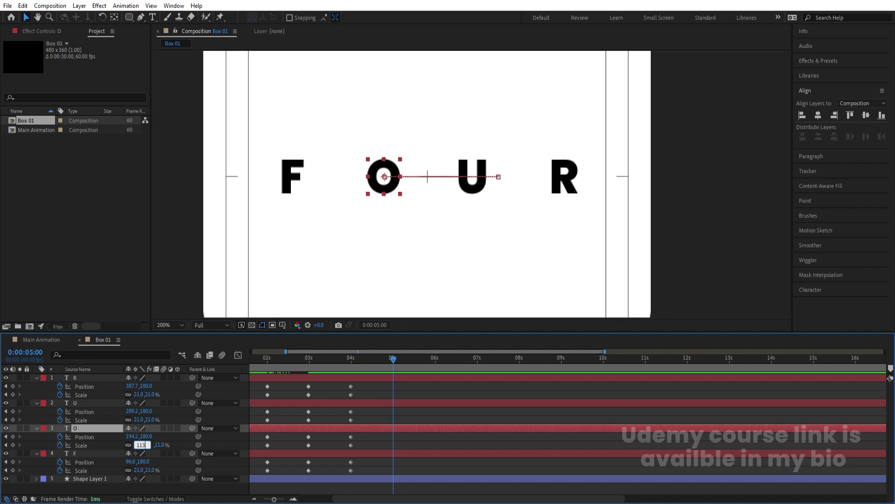
text(113)
key(Return)
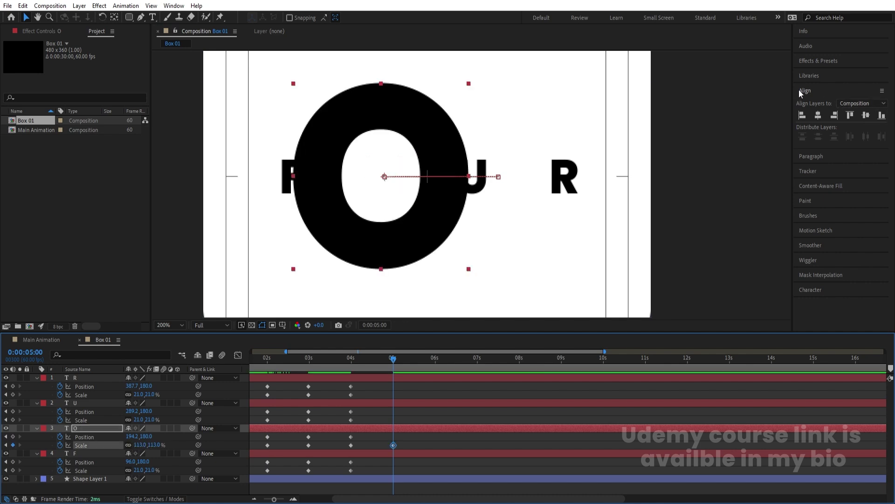
click(819, 116)
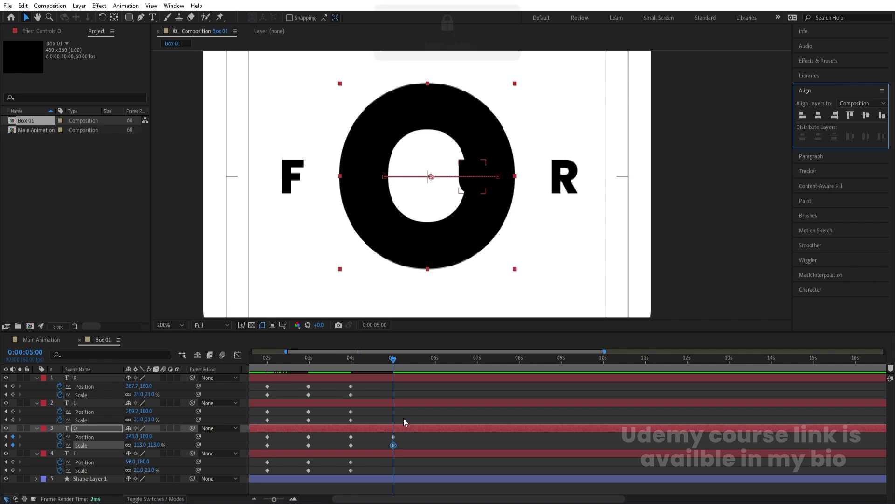
- At 5 s, move the F to about x 125 beside the enlarged O, and the U to about x 355 beside the R
scroll(404, 418, down, 3)
click(340, 274)
click(292, 186)
drag(289, 185, 317, 186)
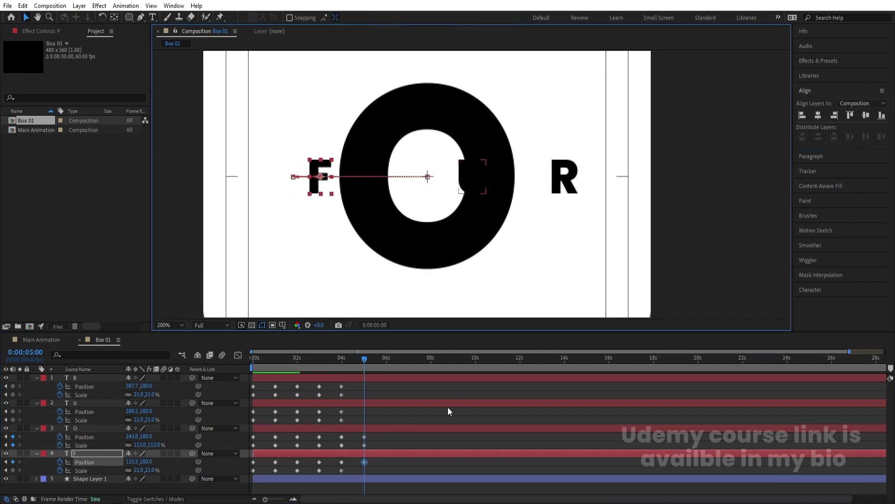
click(377, 404)
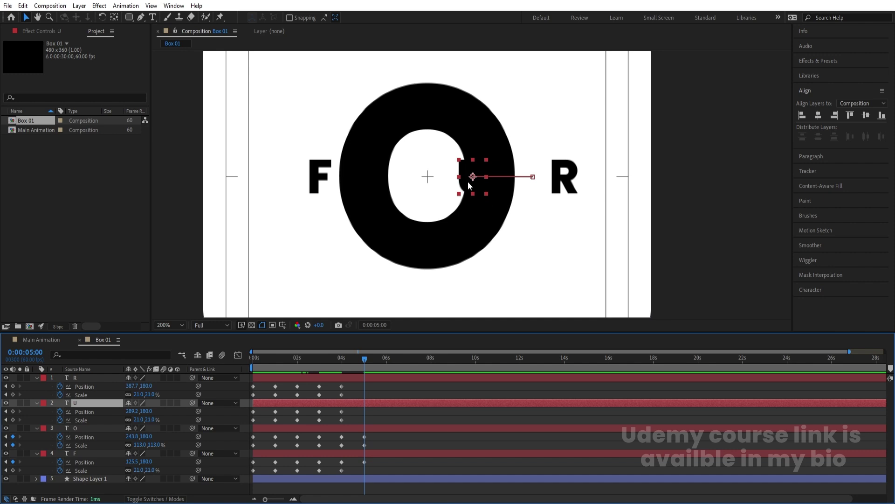
drag(475, 186, 529, 190)
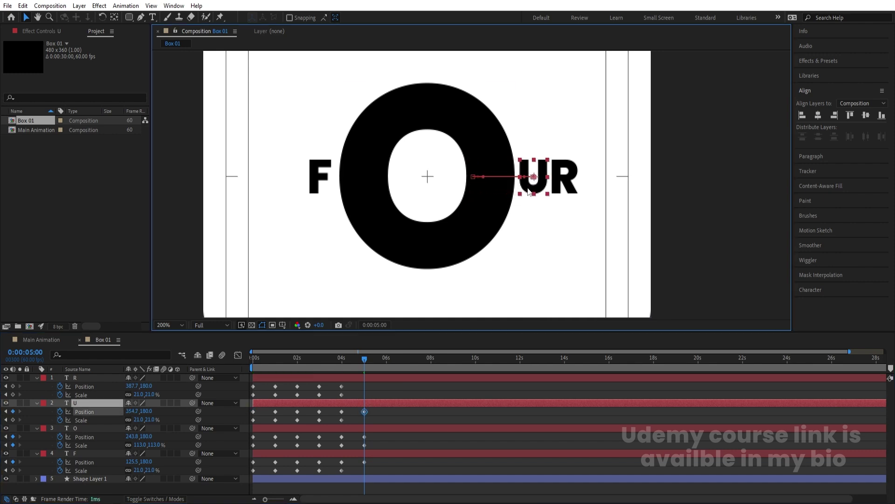
- At 5 s, add the missing keyframes: Position and Scale for R, and Scale for U and F
click(13, 387)
click(13, 395)
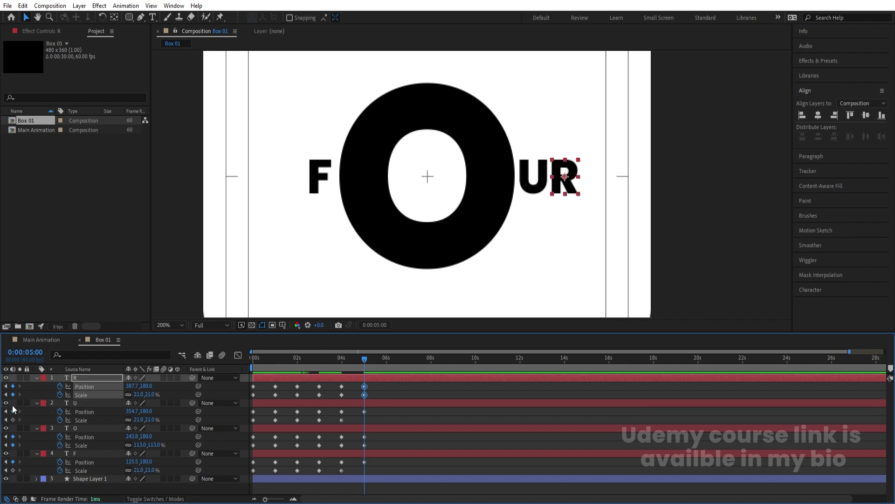
click(13, 420)
click(13, 471)
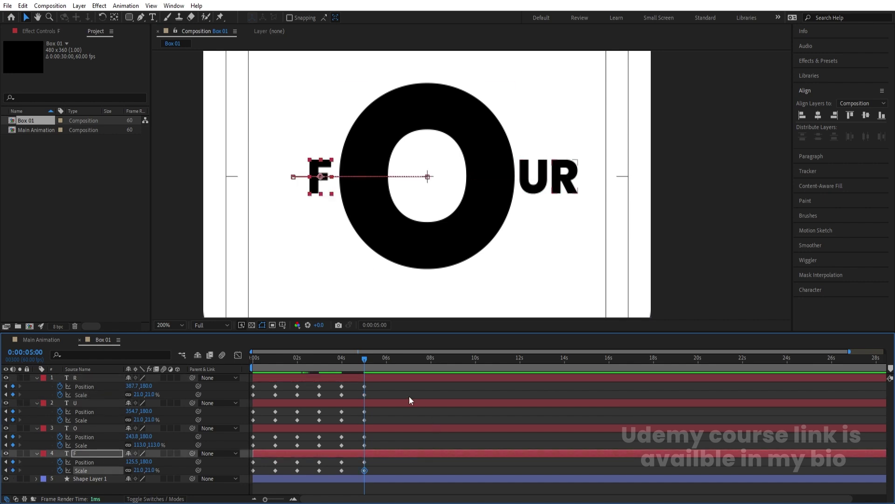
- At 6 s, add hold-value Position and Scale keyframes to the R, U, O and F layers
key(equal)
click(409, 358)
click(13, 386)
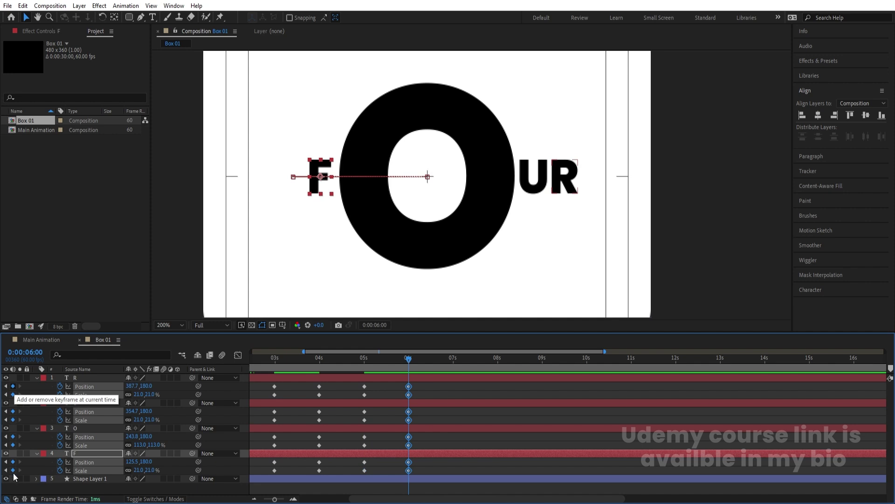
- At 7 s, paste each letter's starting Position and Scale keyframes, and play back the return to the spread-out layout
click(453, 365)
key(minus)
key(minus)
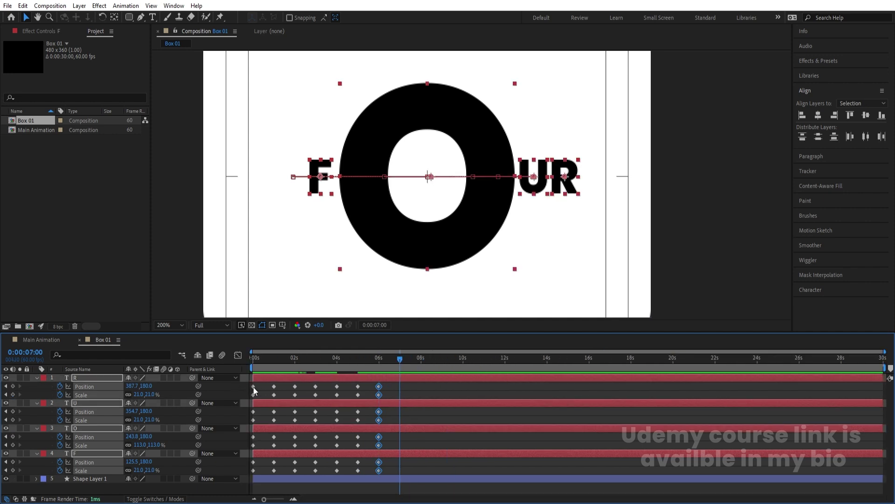
drag(258, 383, 249, 469)
key(ctrl+v)
key(ctrl+c)
key(ctrl+v)
key(ctrl+c)
key(ctrl+v)
key(ctrl+c)
key(ctrl+v)
drag(384, 366, 377, 365)
key(space)
- At 8 s, add hold-value Position and Scale keyframes to all four letters
key(=)
click(440, 363)
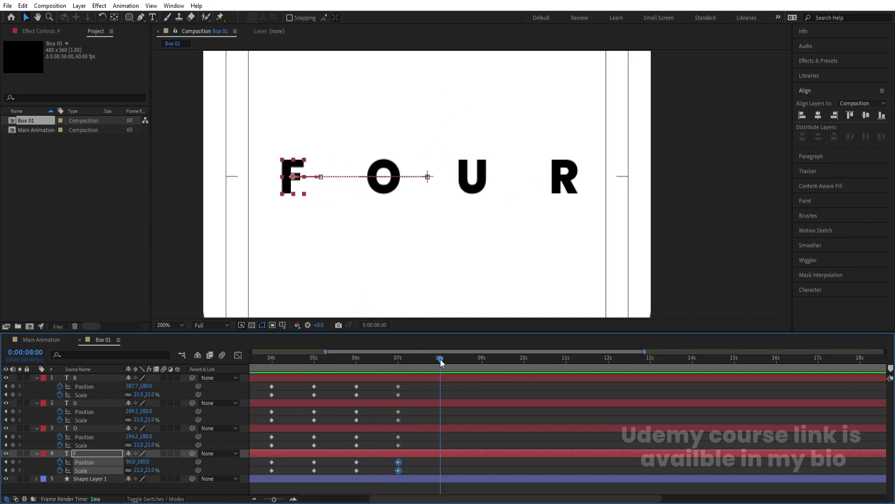
drag(13, 387, 17, 473)
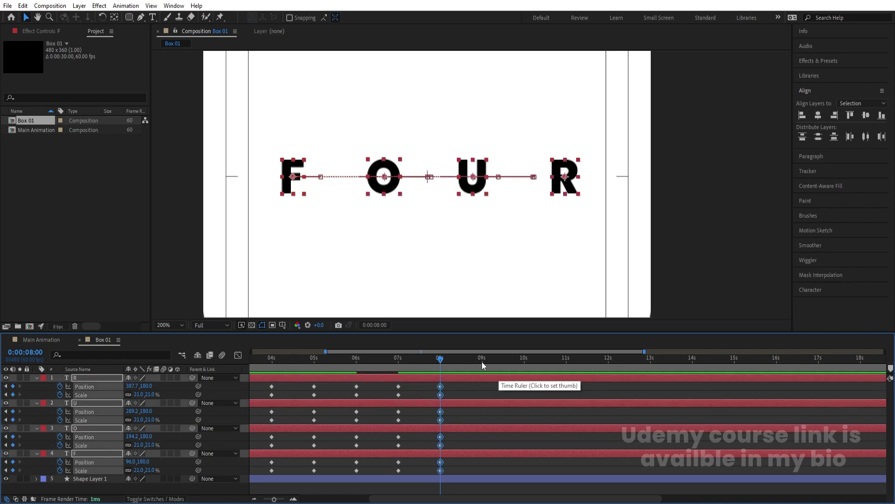
- At 9 s, set the U layer's Scale to 113% and center the letter horizontally in the composition
click(482, 361)
click(476, 395)
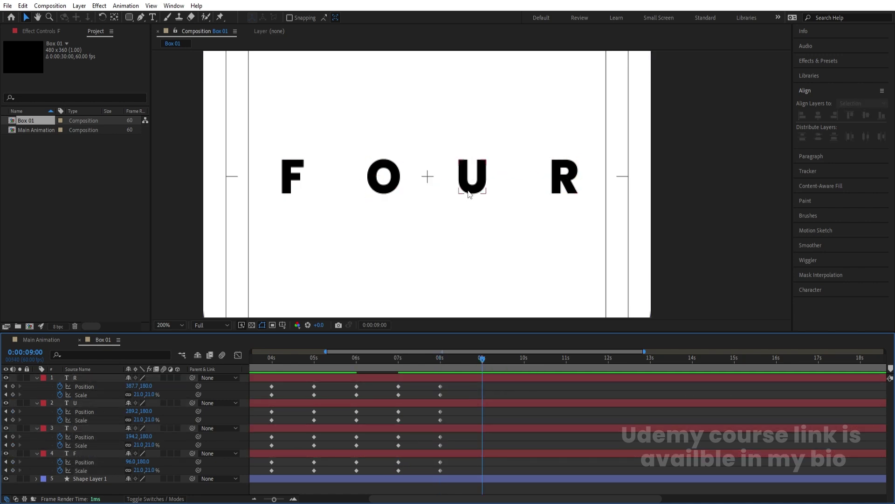
click(468, 191)
click(139, 420)
text(113)
key(Return)
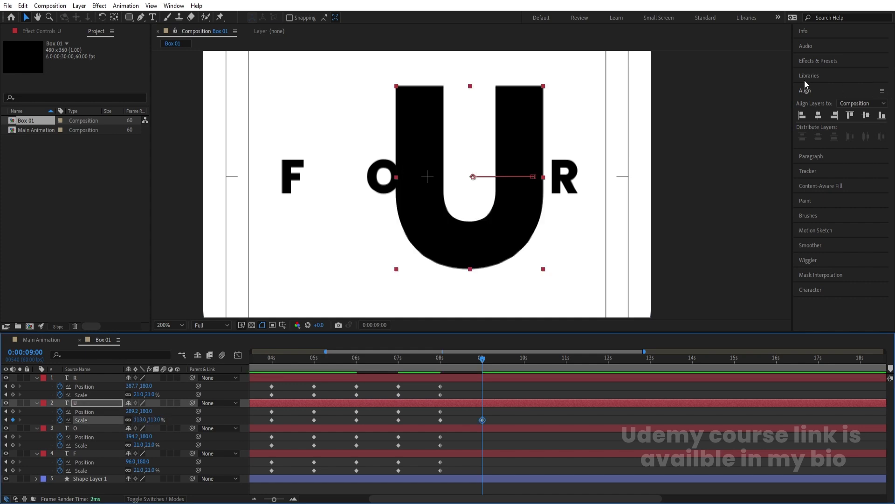
click(818, 117)
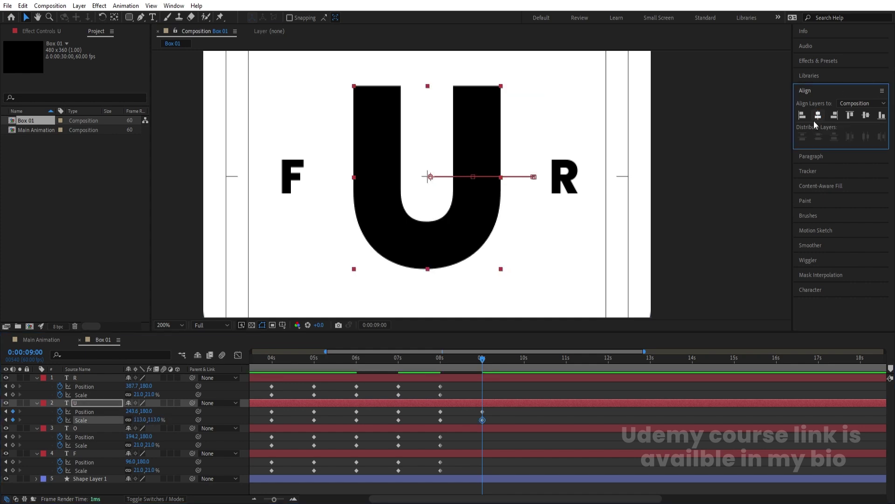
- At 9 s, move the R to about x 342 beside the enlarged U, and the O to about x 134 beside the F
click(494, 389)
drag(565, 183, 515, 187)
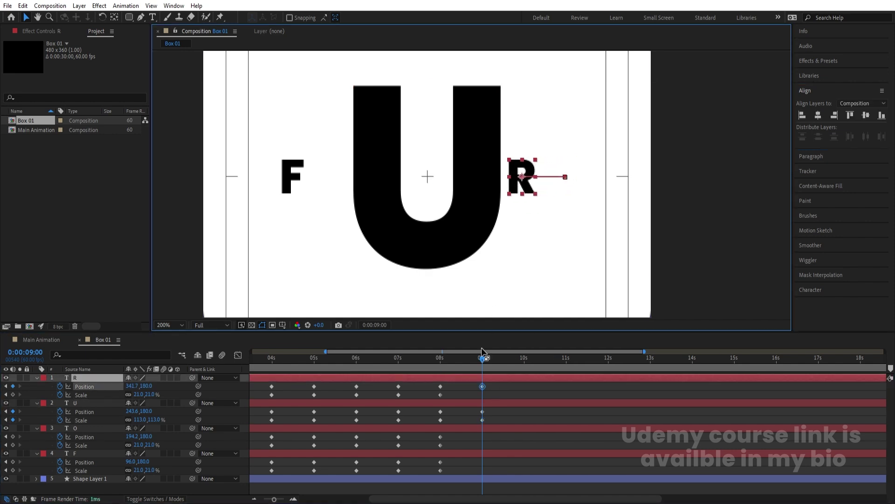
click(485, 430)
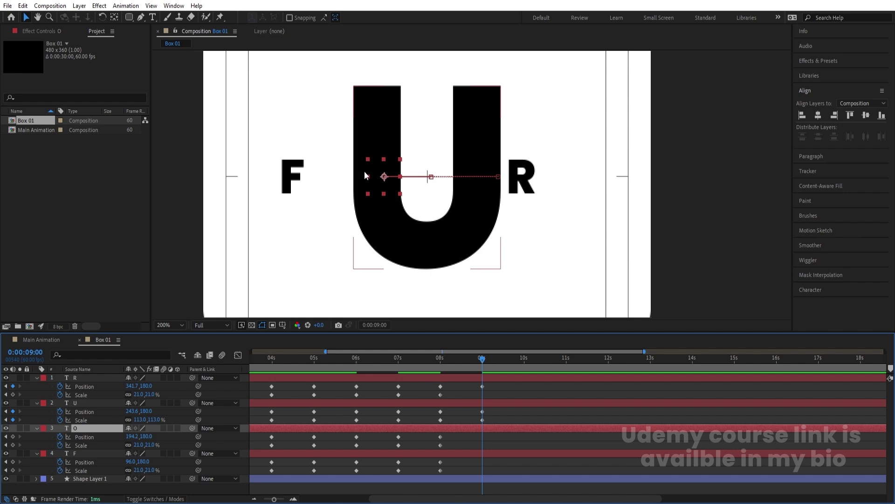
drag(383, 181, 329, 176)
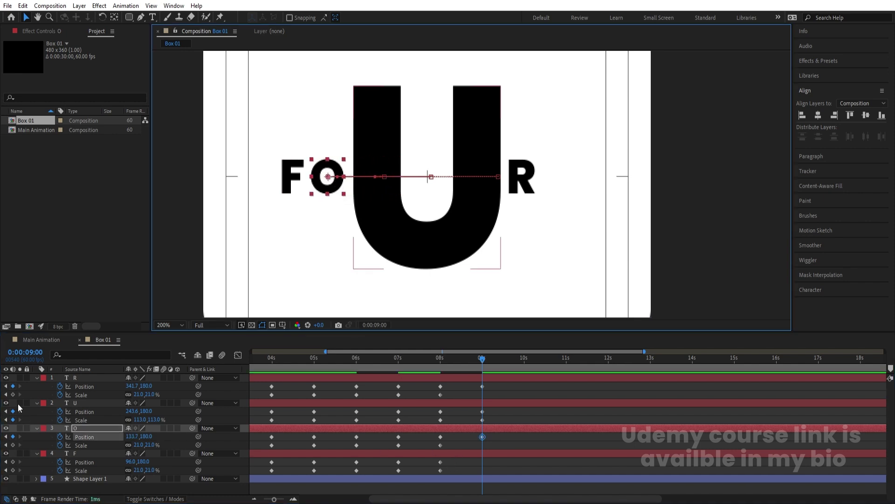
- At 9 s, add the missing keyframes: Scale for R and O, and Position and Scale for F
click(13, 395)
click(12, 445)
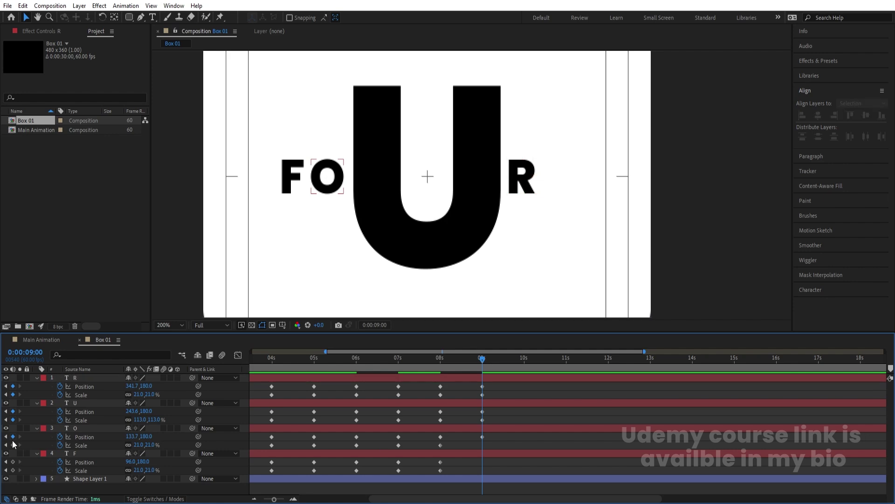
click(12, 462)
click(13, 470)
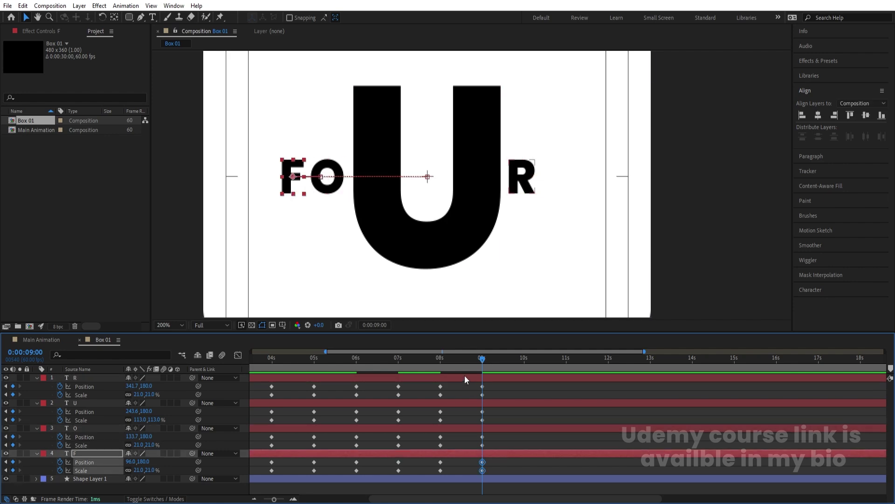
- Play back the transition from the spread-out letters to the enlarged U
key(j)
key(space)
key(space)
- At about 10 s, add hold-value Position and Scale keyframes to the R, U, O and F layers
drag(487, 362, 524, 373)
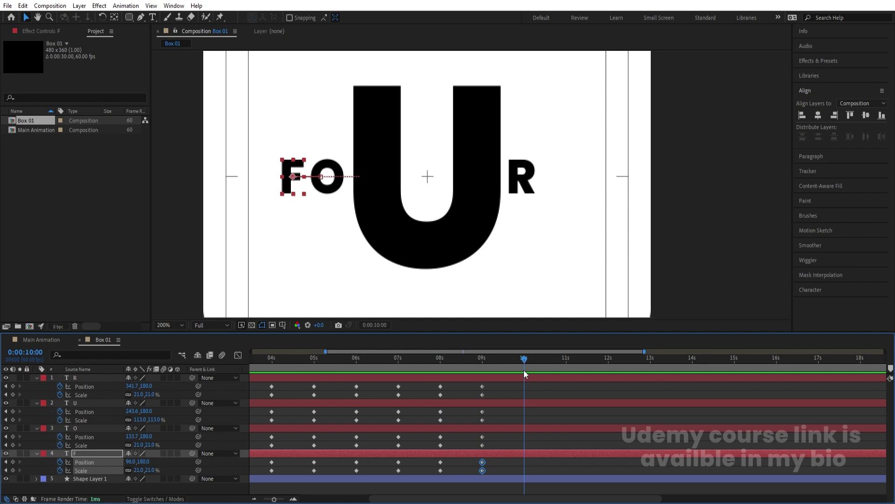
click(13, 386)
click(12, 394)
click(12, 412)
click(13, 420)
click(12, 436)
click(12, 444)
click(12, 462)
click(13, 470)
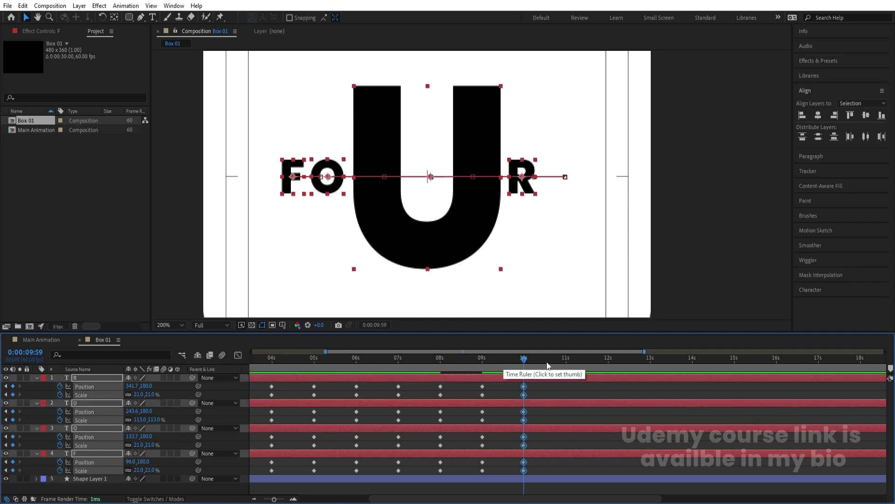
- At about 11 s, paste each letter layer's starting Position and Scale keyframes to restore the spread-out FOUR layout
click(566, 360)
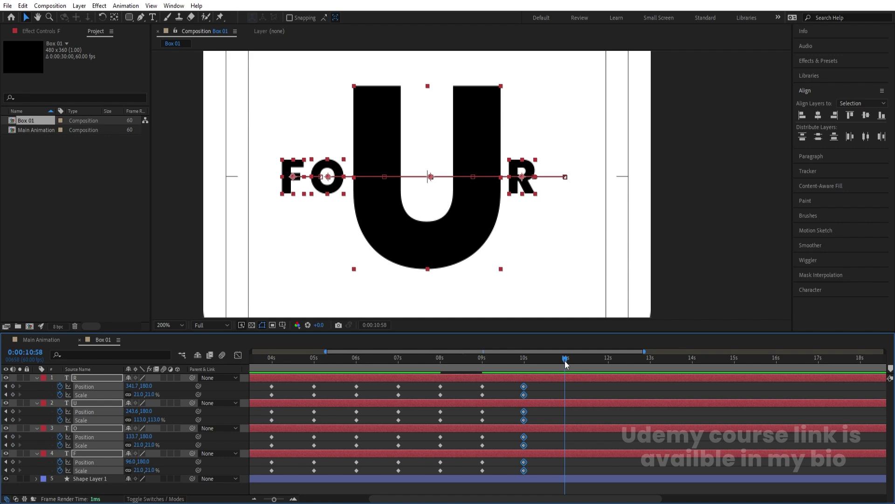
scroll(413, 366, down, 4)
drag(263, 385, 247, 470)
key(ctrl+c)
key(ctrl+v)
key(ctrl+c)
key(ctrl+v)
key(ctrl+c)
key(ctrl+v)
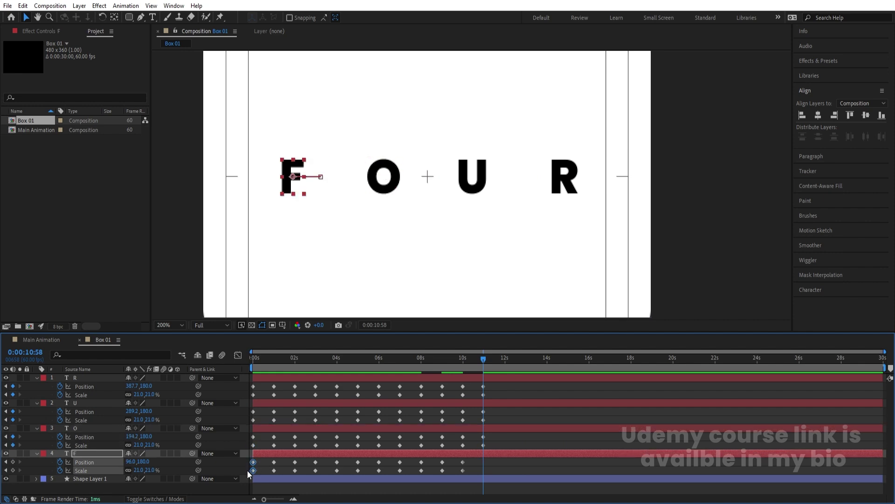
key(=)
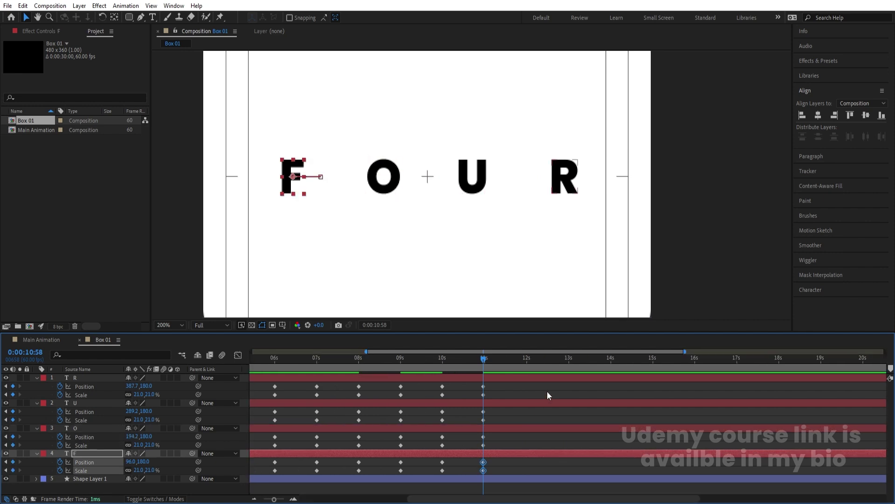
- At about 12 s, add hold-value Position and Scale keyframes to the R, U, O and F layers
click(527, 360)
click(91, 377)
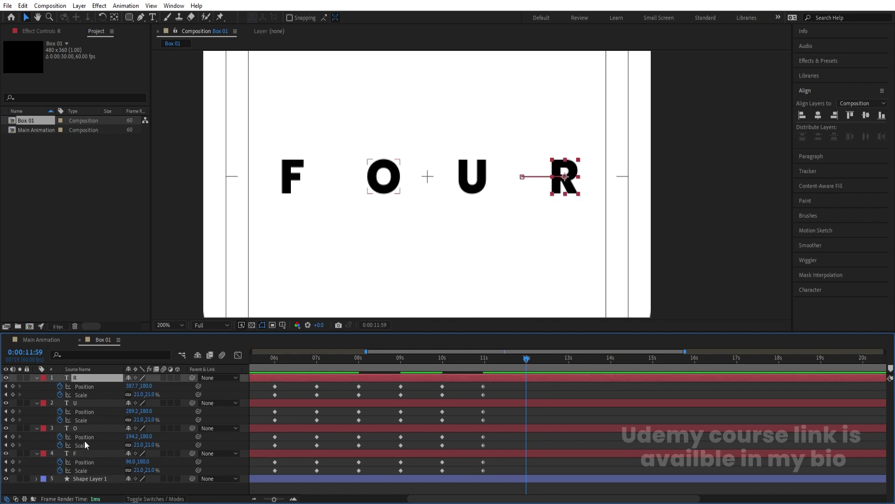
shift+click(78, 454)
drag(13, 386, 13, 470)
- At 13 s, set the R layer's Scale to 113% and centre it horizontally in the composition
drag(504, 368, 569, 368)
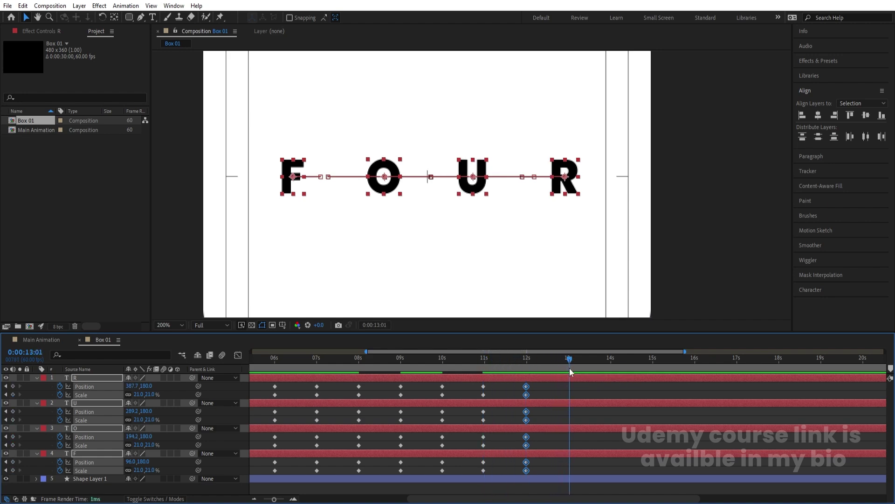
click(573, 395)
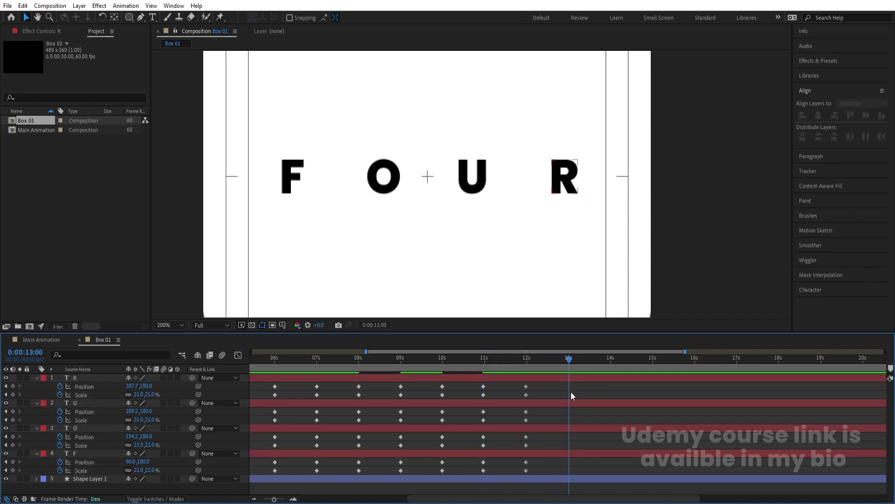
click(568, 189)
click(142, 395)
text(1)
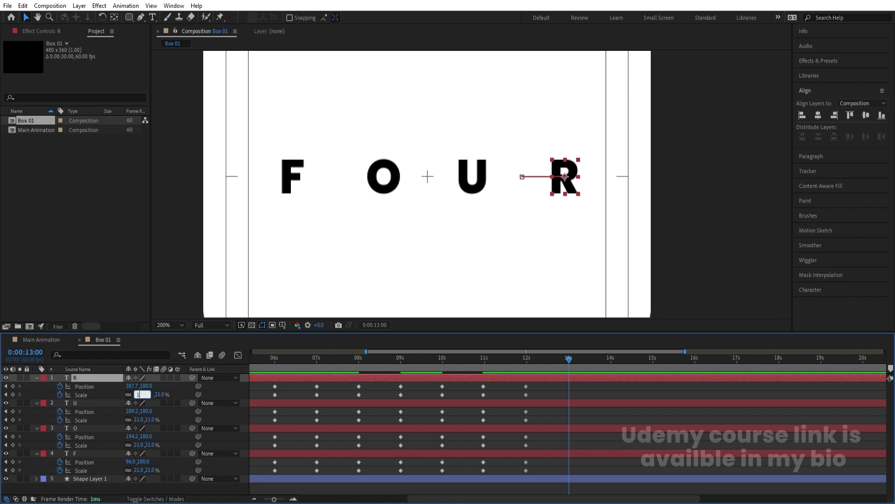
text(13)
key(Return)
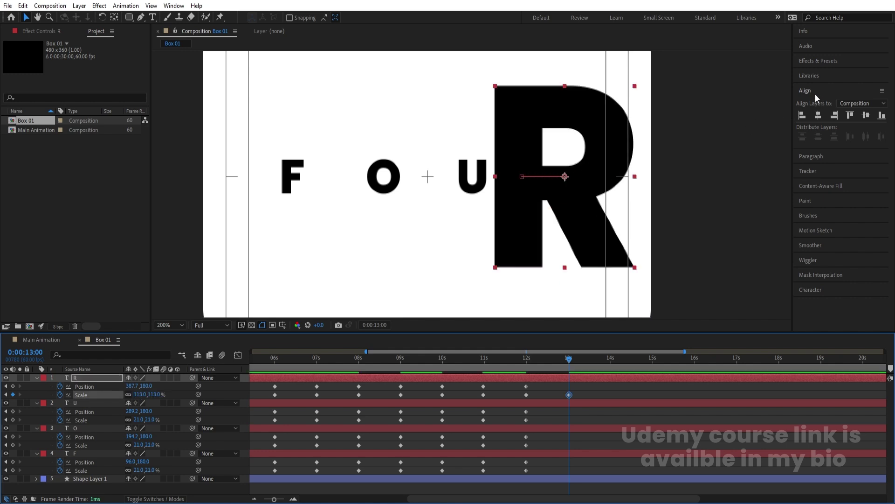
click(818, 116)
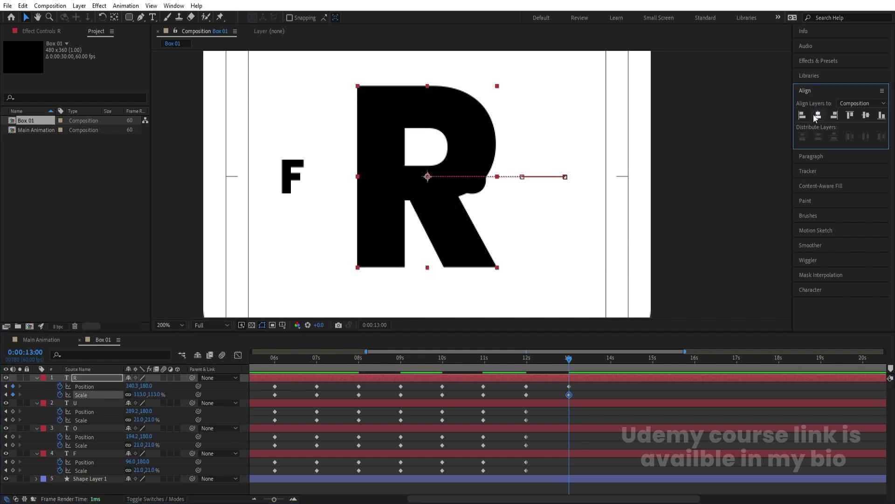
- At 13 s, move F to about x 74, O to about x 107 and U to about x 145, beside the enlarged R
click(575, 403)
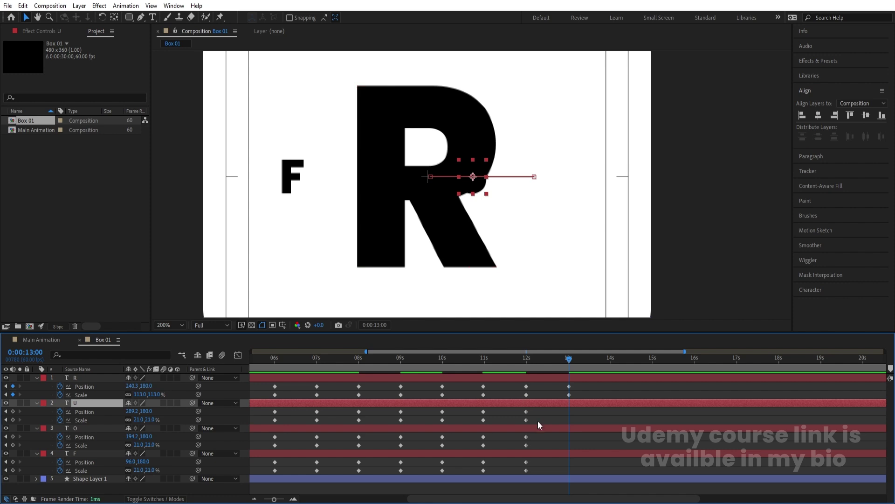
click(552, 428)
drag(389, 181, 330, 181)
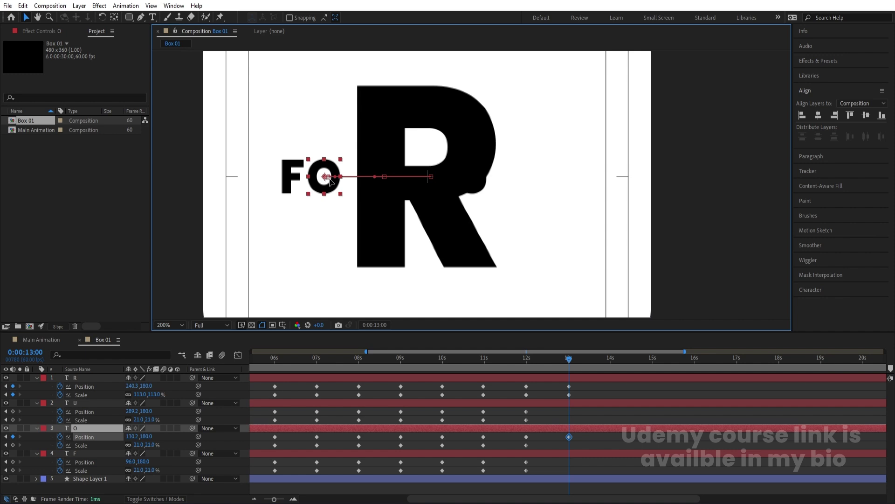
shift+click(291, 183)
drag(291, 183, 270, 184)
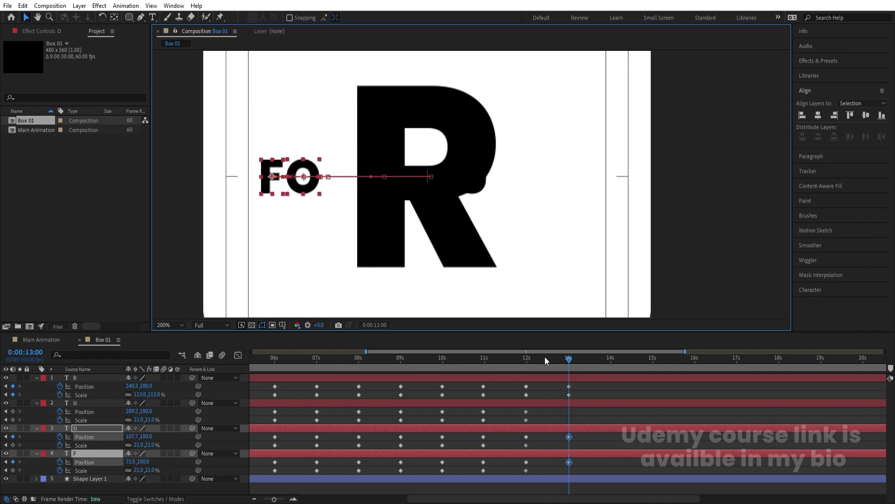
click(579, 403)
drag(485, 186, 311, 181)
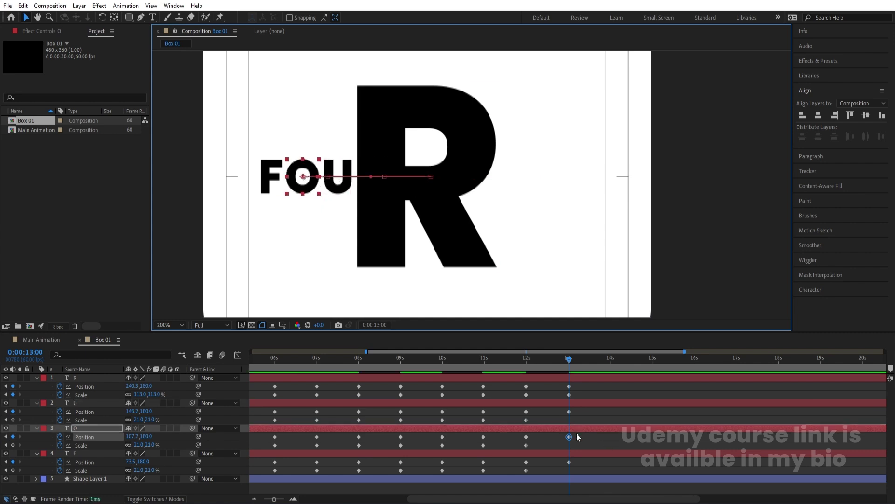
- At 13 s, add the missing Scale keyframes to the U, O and F layers
click(575, 411)
click(13, 420)
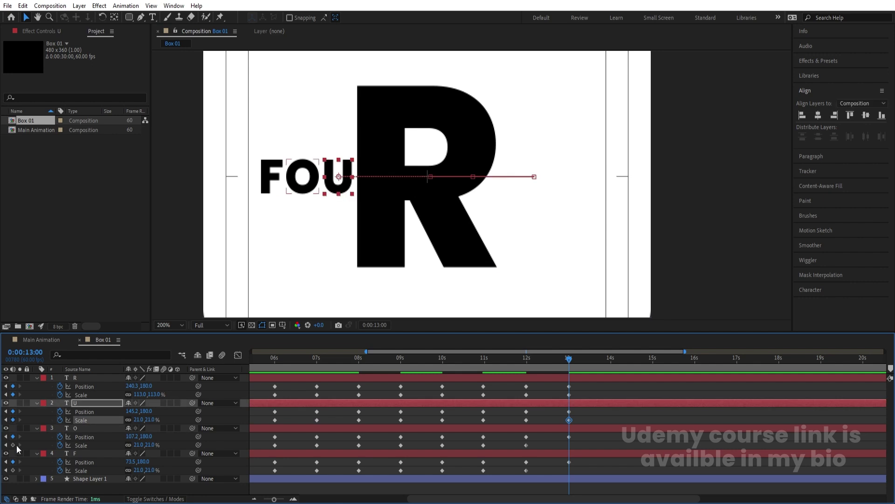
click(13, 445)
click(13, 470)
- At 14 s, add hold-value Position and Scale keyframes to the R, U, O and F layers
drag(568, 358, 611, 373)
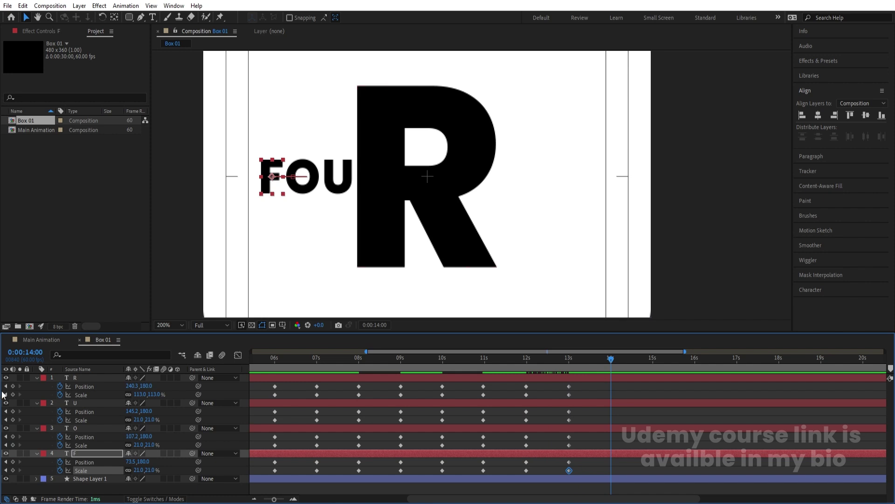
click(94, 377)
shift+click(85, 452)
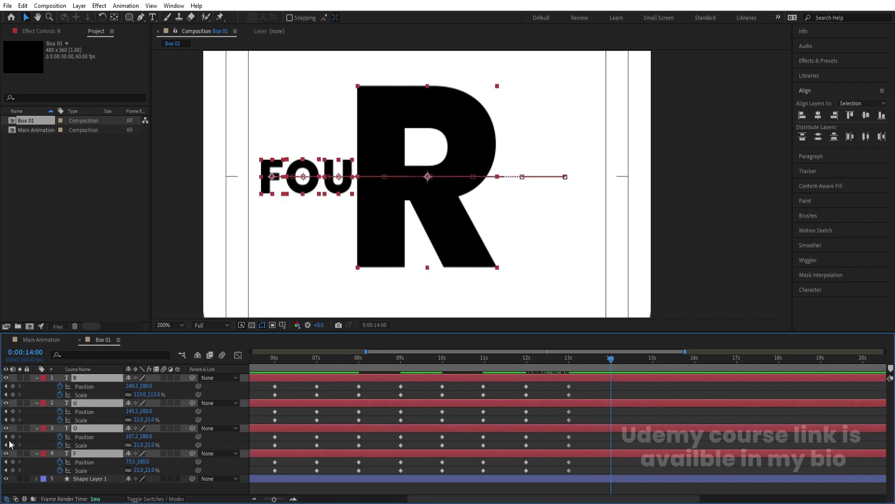
key(alt+shift+p)
key(alt+shift+s)
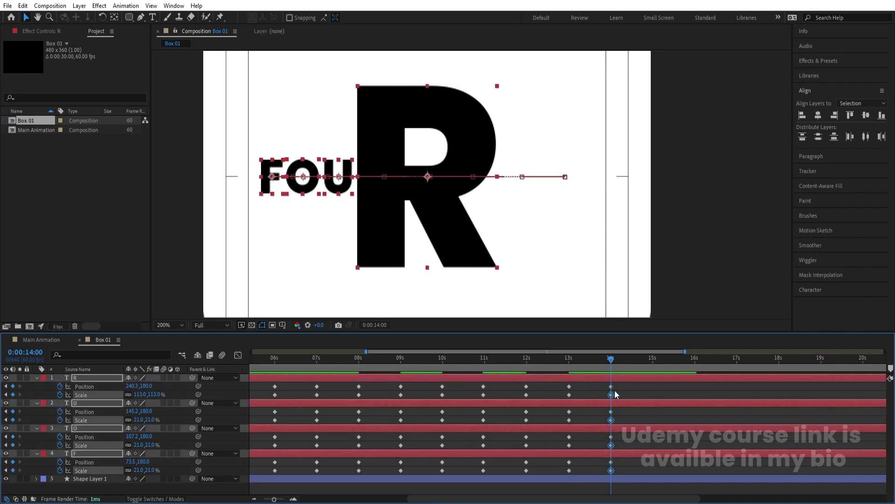
- At about 15 s, paste each letter layer's first Position and Scale keyframes to return the letters to their spread-out layout
click(652, 358)
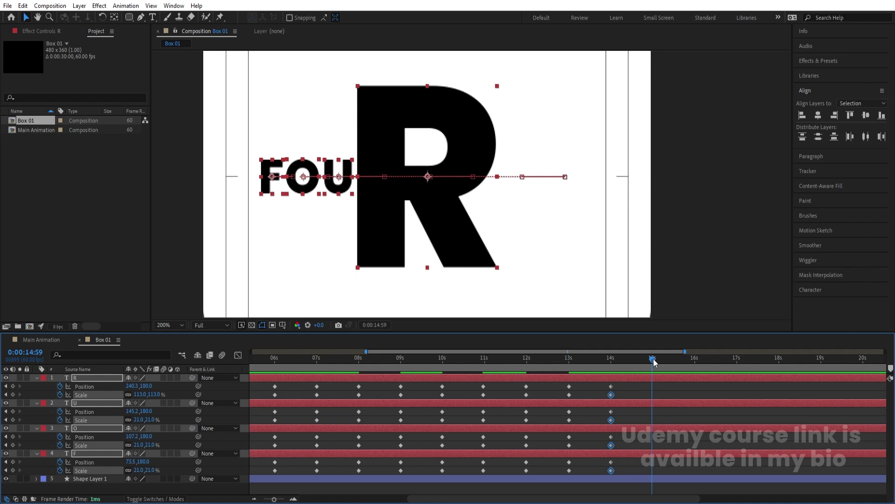
click(652, 357)
click(631, 382)
key(minus)
key(minus)
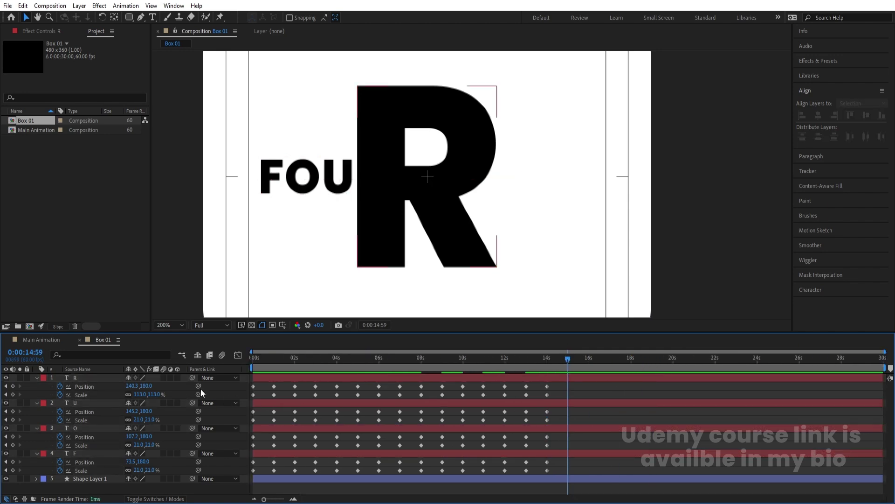
drag(258, 395, 246, 471)
key(ctrl+c)
key(ctrl+v)
key(ctrl+c)
key(ctrl+v)
key(ctrl+c)
key(ctrl+v)
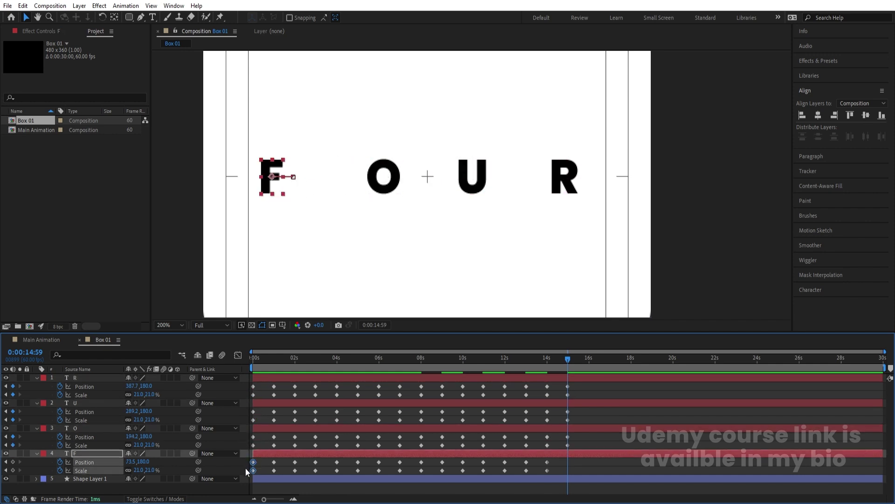
key(ctrl+c)
key(ctrl+v)
- At 16 s, add hold-value Position and Scale keyframes to the four letter layers
key(=)
click(610, 362)
key(ctrl+a)
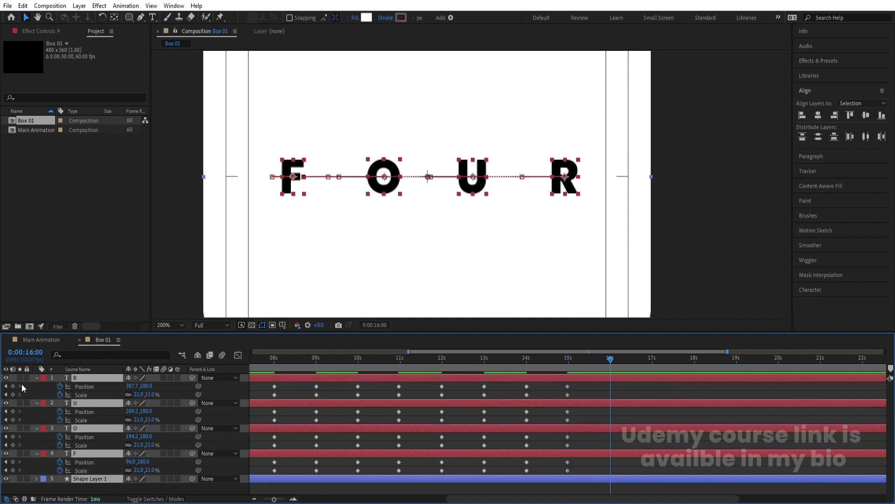
key(alt+shift+p)
key(alt+shift+s)
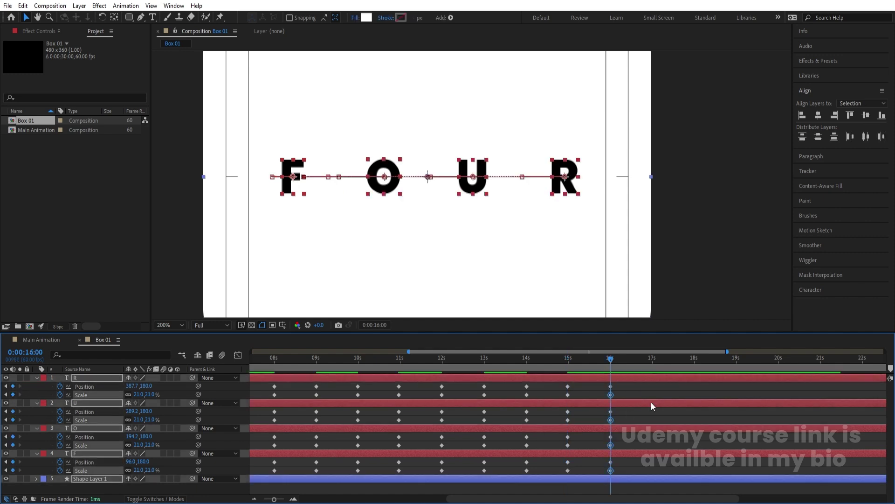
click(629, 393)
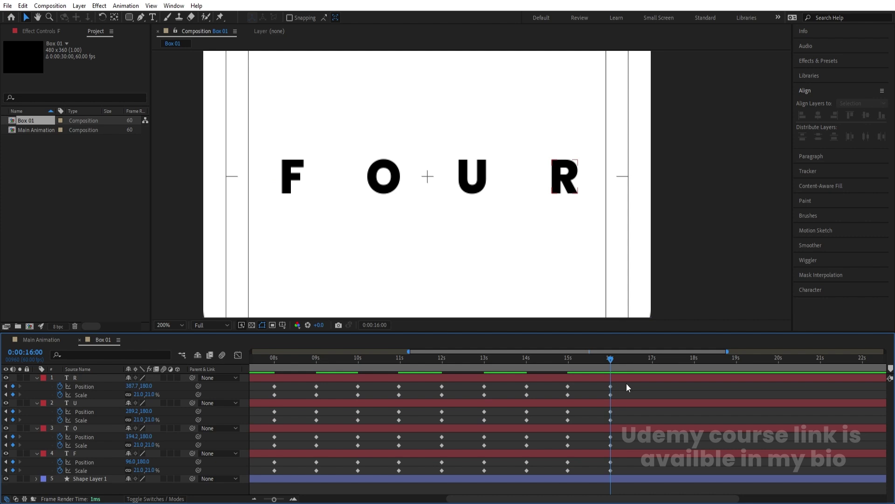
- End the work area at 16 s and play back the animation, including the return from the enlarged R
key(space)
key(minus)
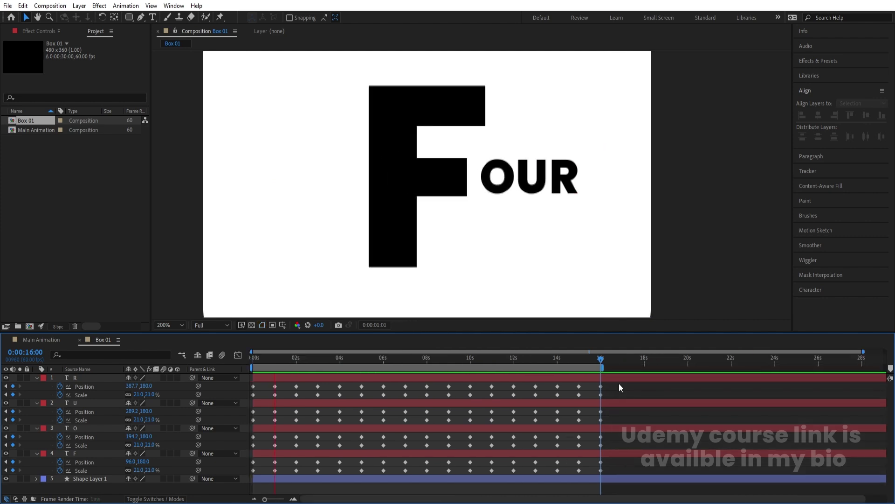
click(567, 357)
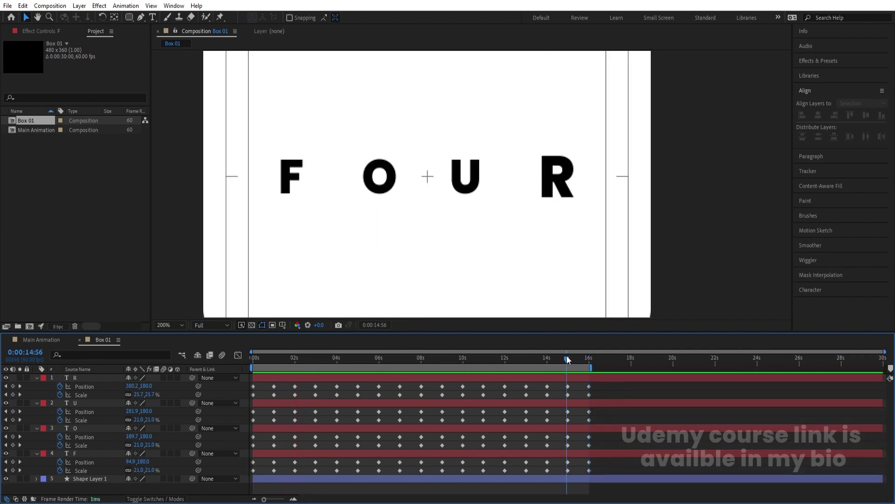
drag(567, 358, 551, 357)
key(space)
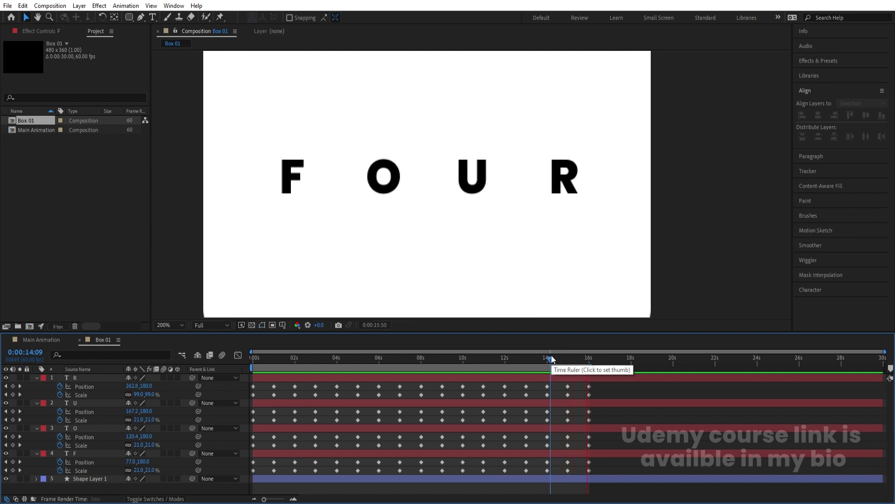
key(space)
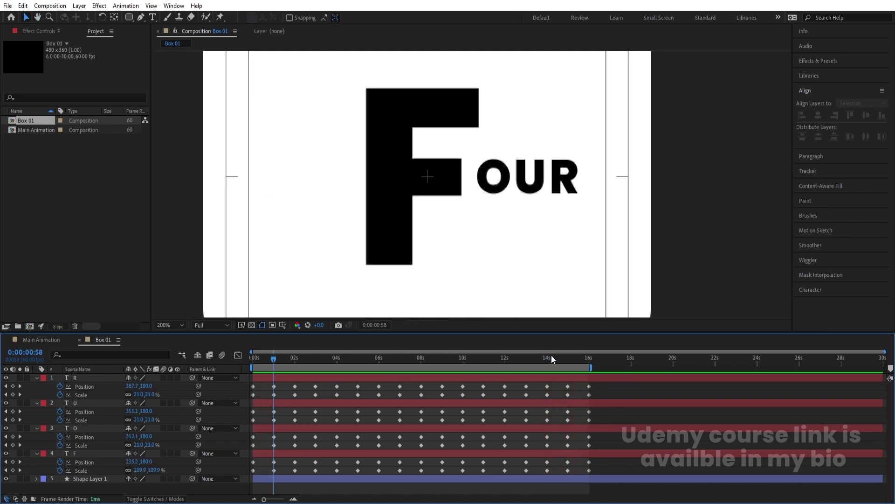
- Apply Easy Ease to all Position and Scale keyframes of the R, U, O and F layers
drag(609, 382, 122, 496)
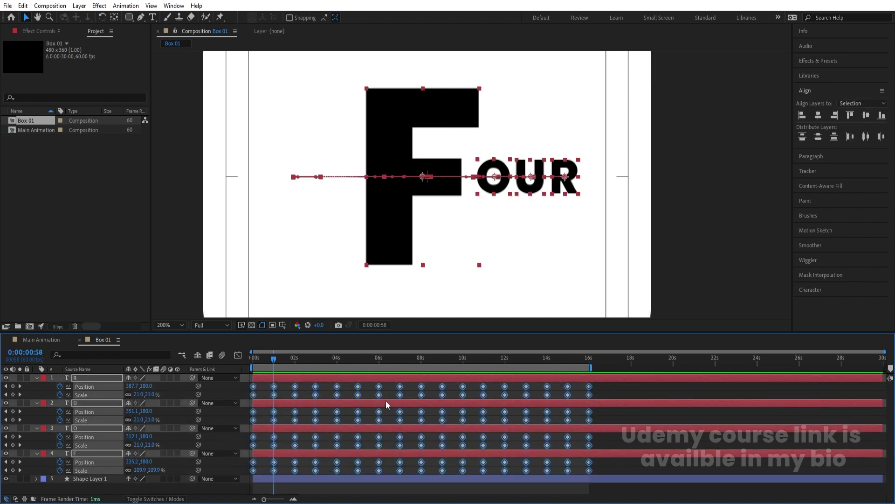
key(F9)
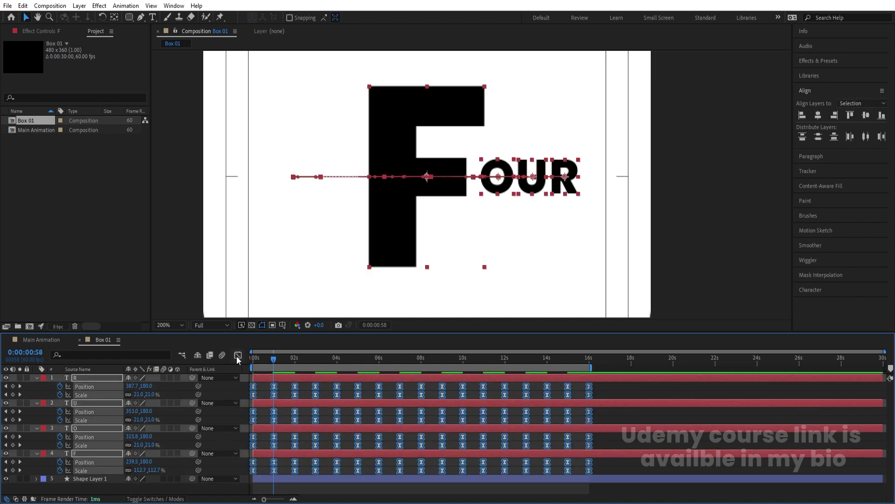
- In the speed graph, lengthen the easing handles of all selected keyframes so every transition peaks sharply midway
click(238, 357)
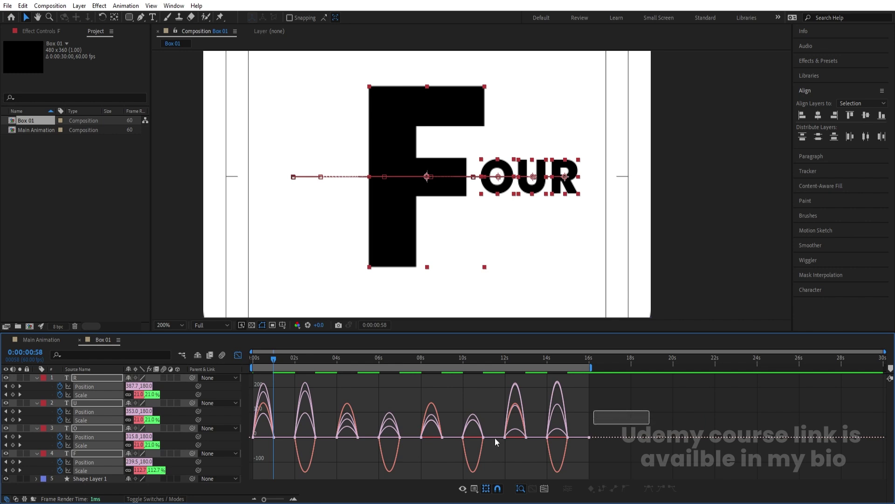
click(454, 439)
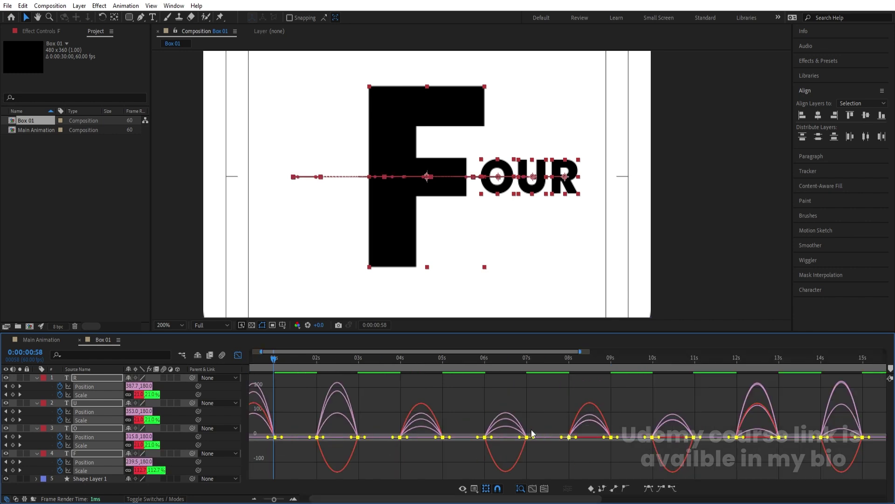
key(equal)
drag(595, 440, 558, 437)
key(minus)
key(minus)
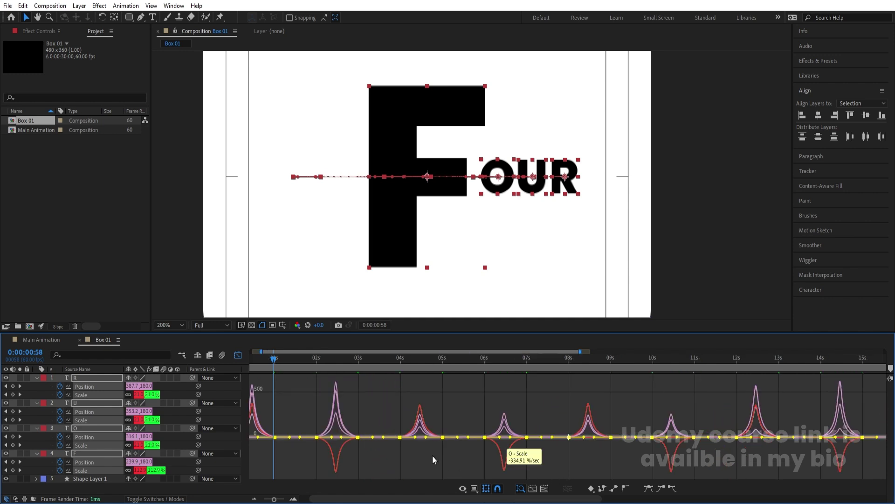
click(238, 356)
- Play back the eased animation from the start of the composition
click(255, 365)
key(space)
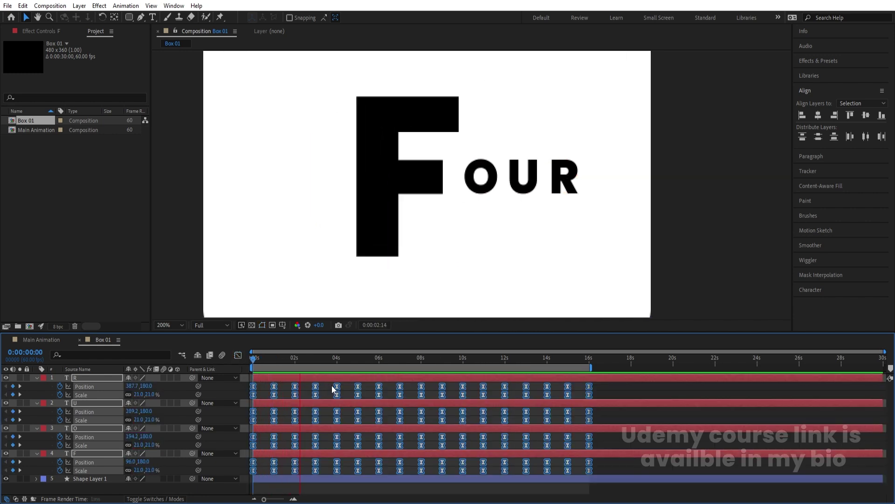
key(space)
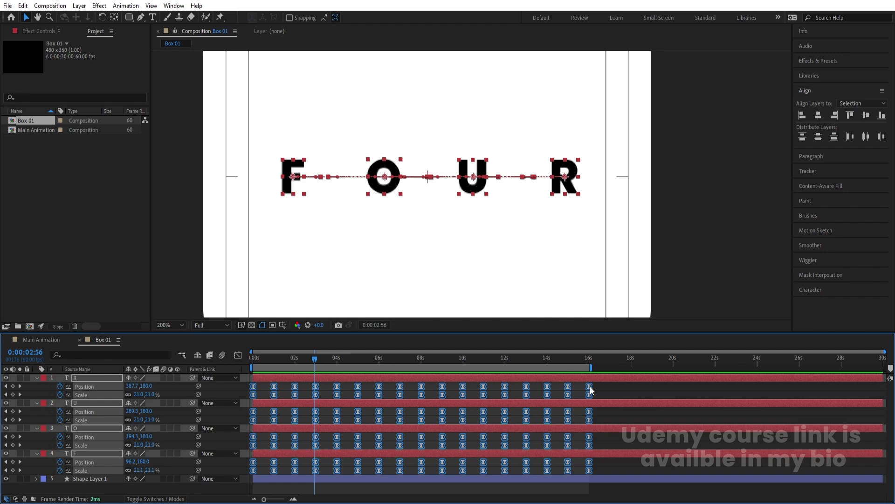
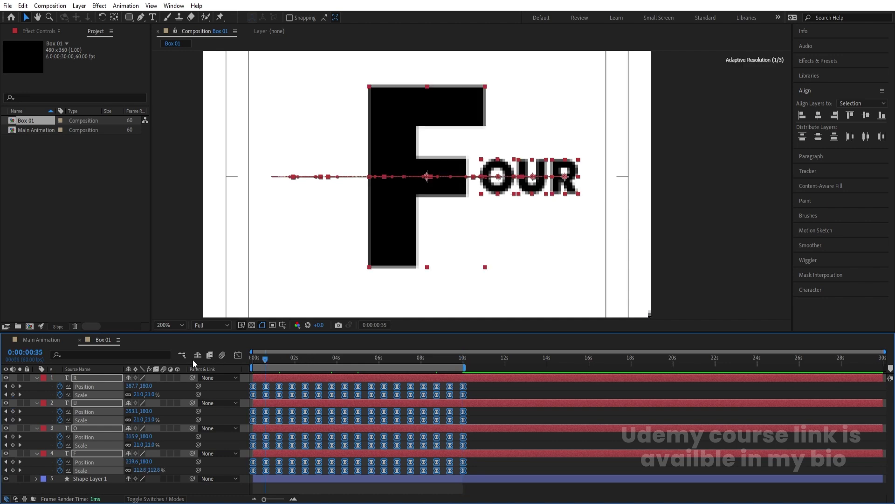
- Fit the whole Box 01 composition in the viewer, play back the eased letter animation, and deselect the keyframes
click(171, 325)
click(167, 149)
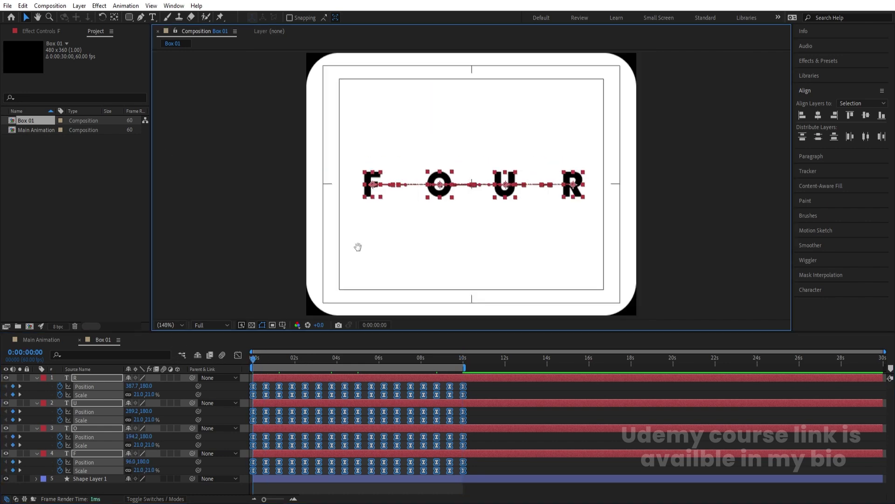
key(space)
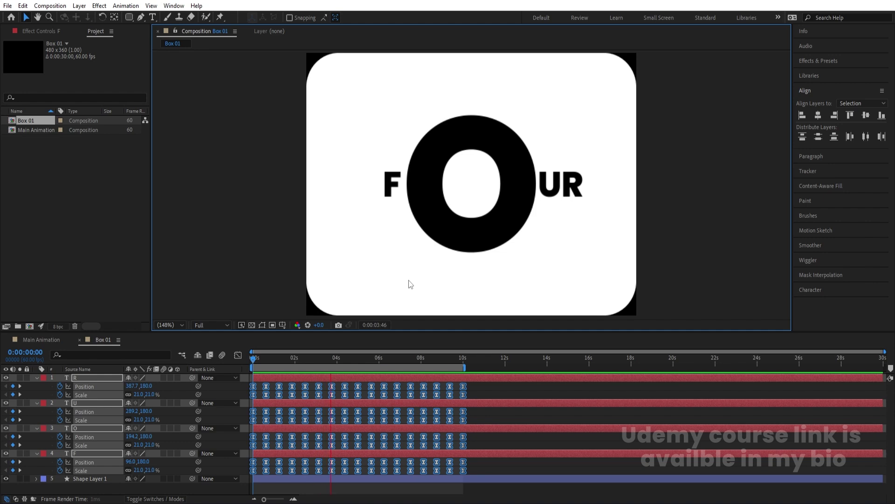
key(space)
click(492, 388)
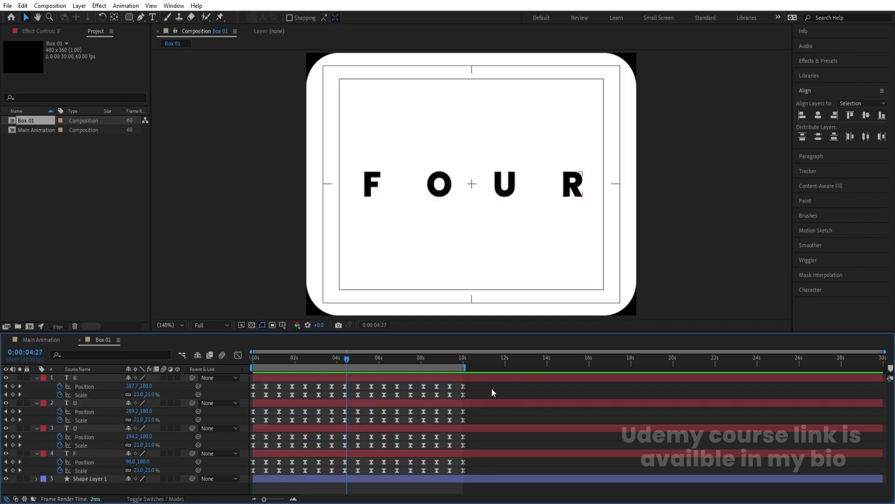
- Trim the Box 01 composition to its work area and add Box 01 as a layer in the Main Animation composition
key(equal)
key(equal)
key(equal)
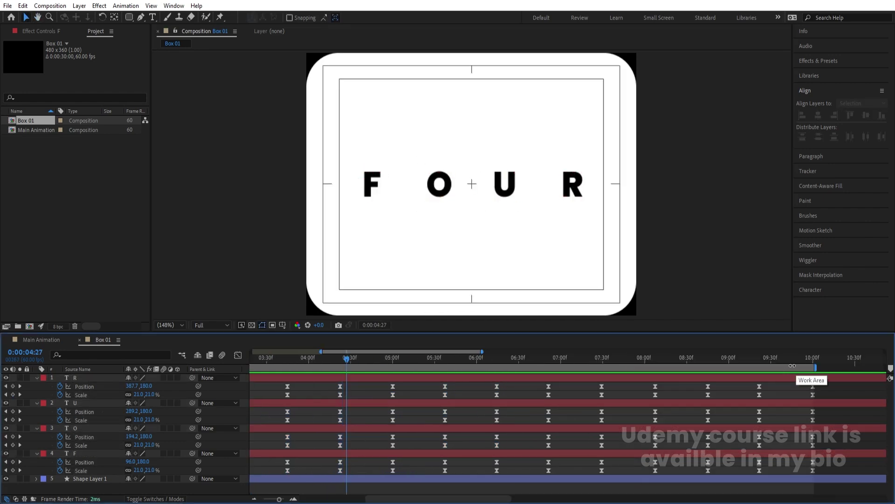
right_click(791, 365)
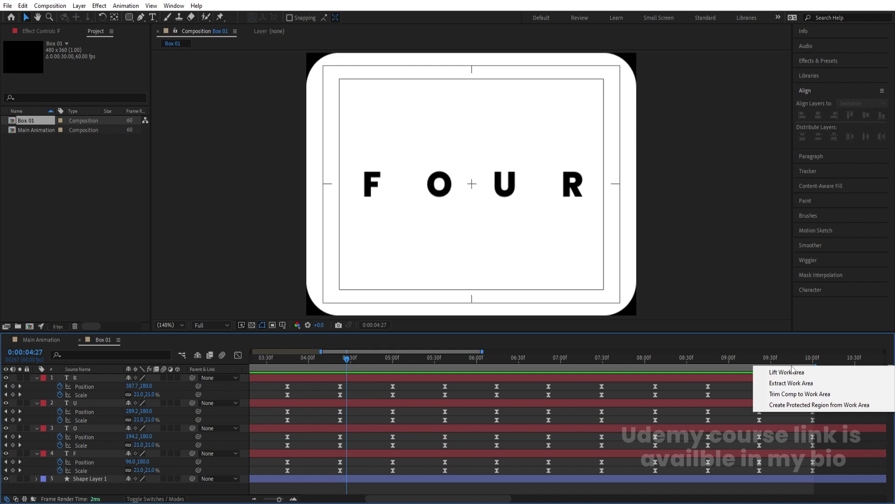
click(786, 395)
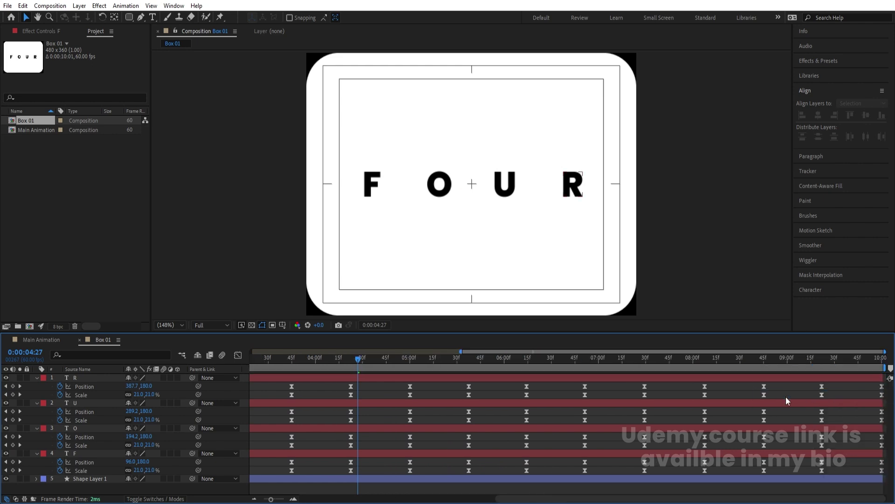
click(39, 340)
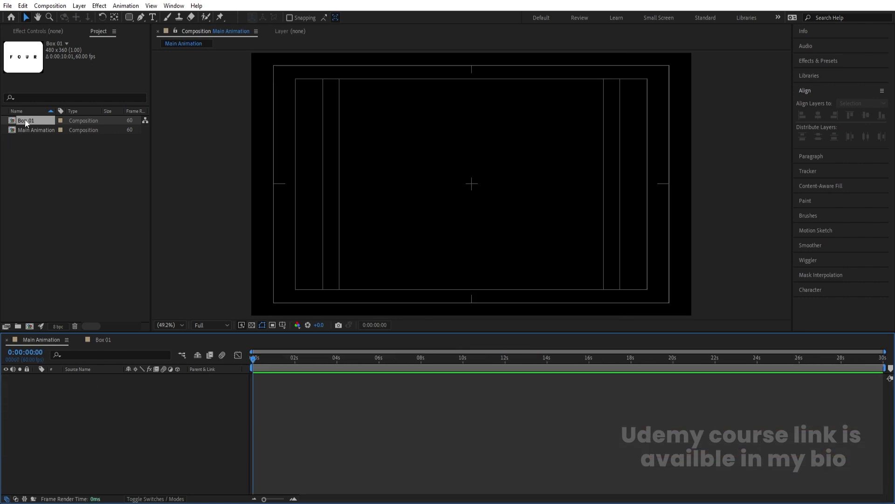
drag(25, 123, 84, 394)
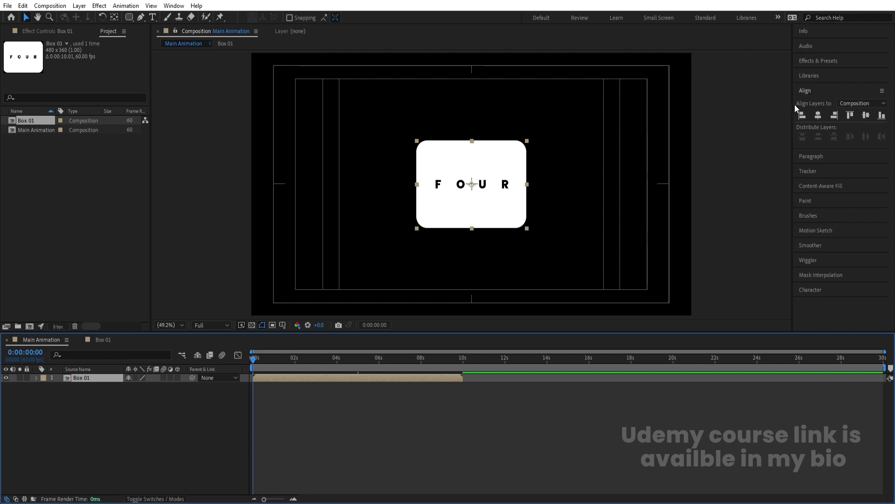
- Reopen Box 01 and create a red solid at the composition size of 480 x 360 px
double_click(82, 377)
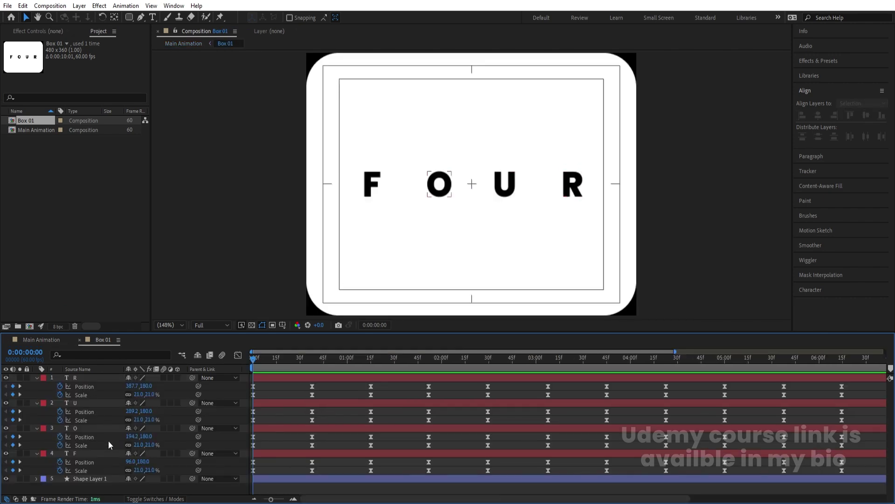
key(ctrl+y)
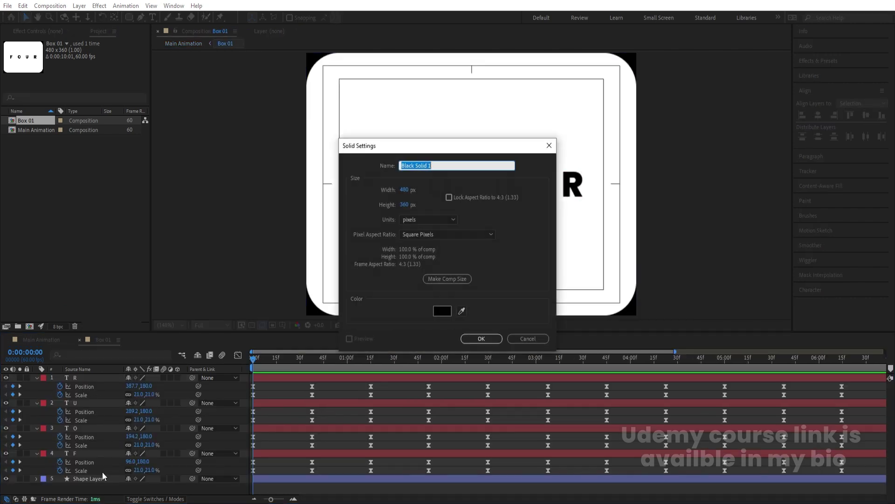
click(434, 311)
text(FF0000)
key(Return)
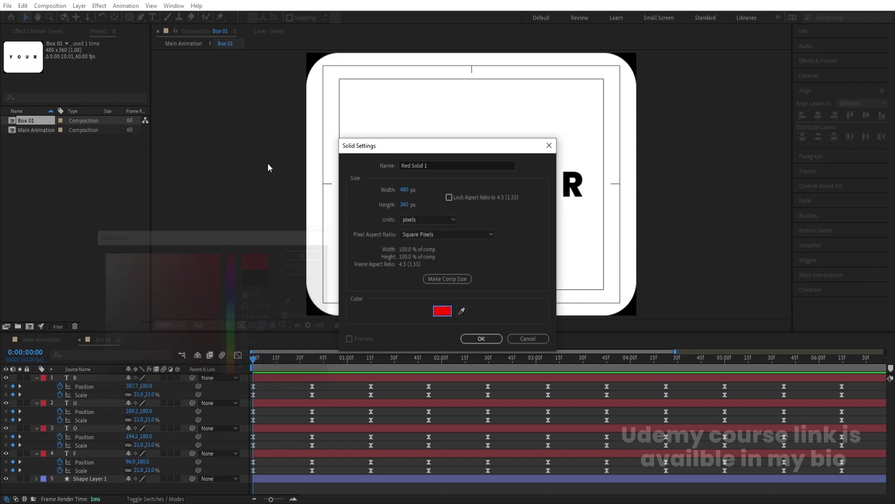
key(Return)
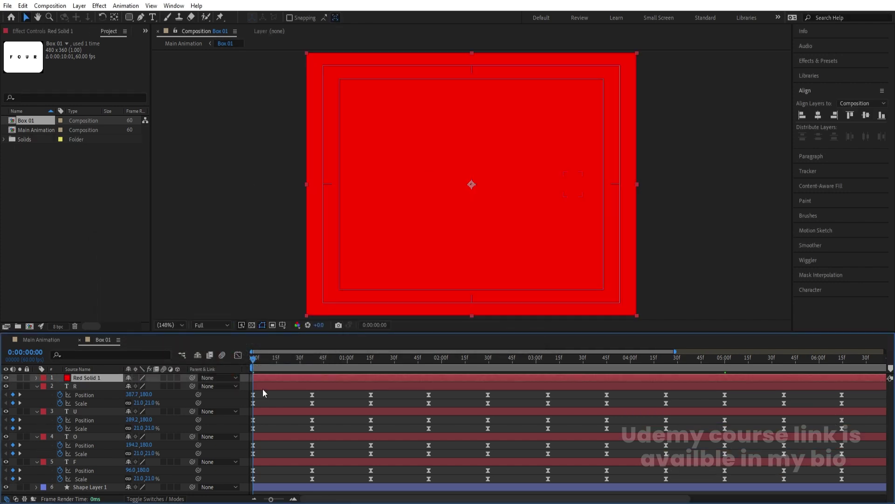
- Collapse the letter layers' keyframes and place the red solid beneath Shape Layer 1 as the background
click(267, 396)
key(u)
drag(122, 378, 107, 448)
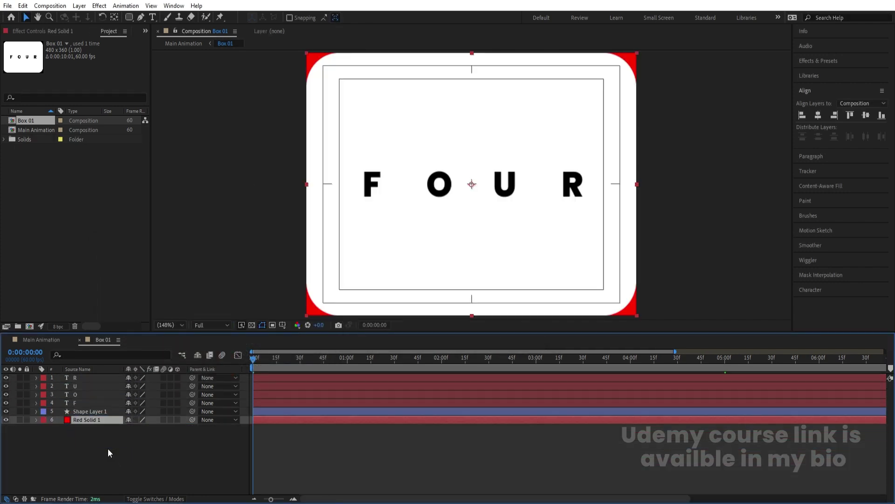
- Return to Main Animation and enable time remapping on the Box 01 layer
click(44, 340)
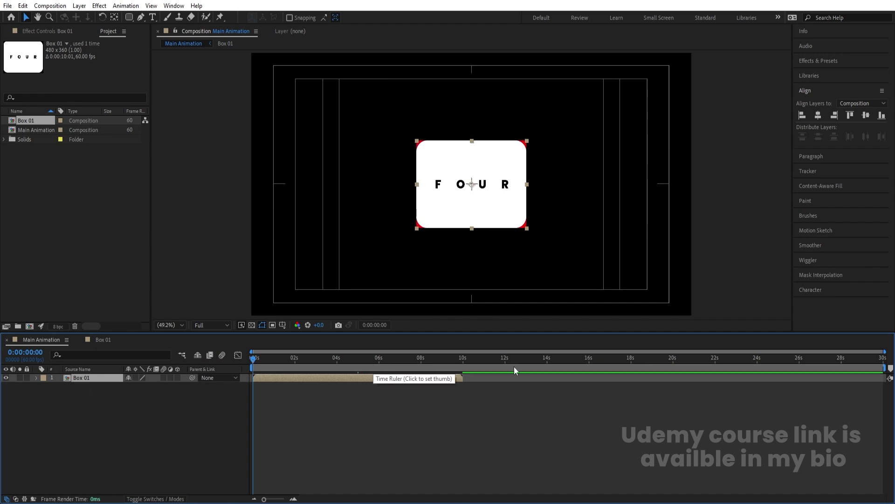
key(o)
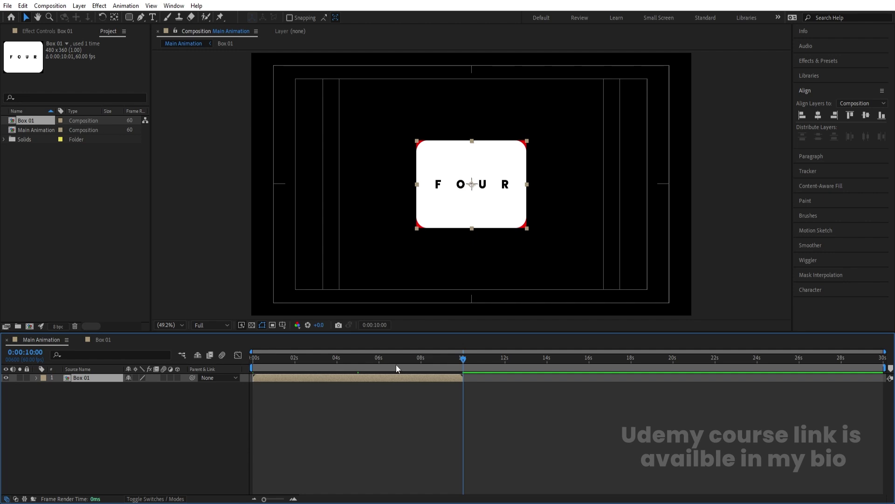
right_click(464, 377)
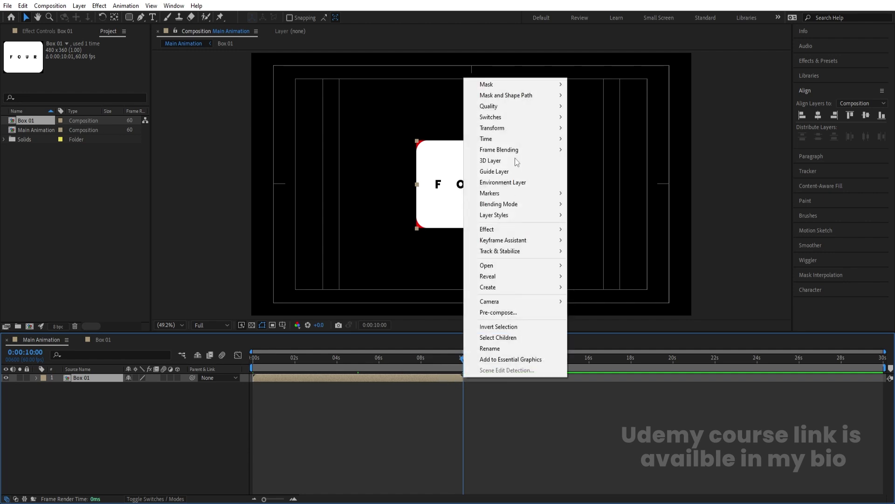
mouse_move(522, 139)
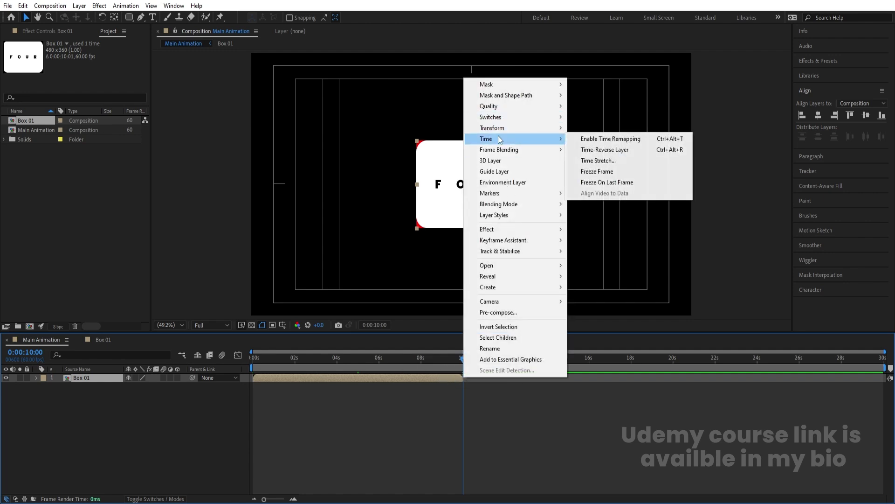
click(659, 143)
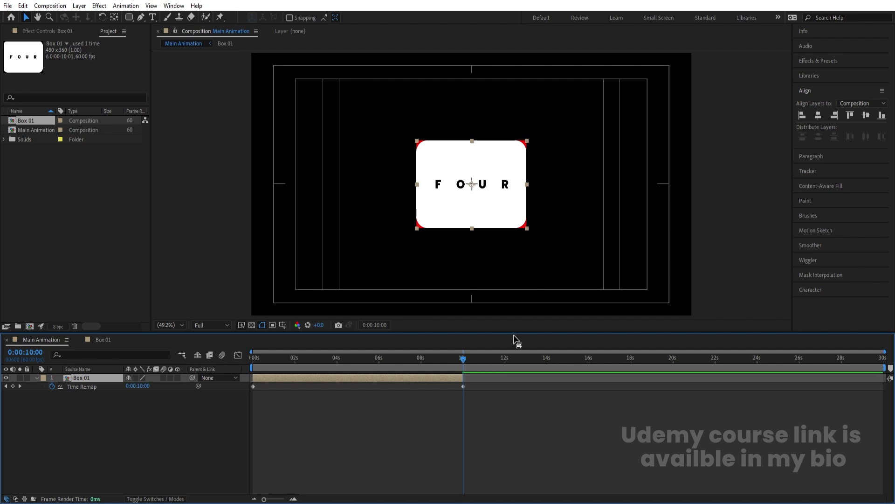
- Add a Time Remap keyframe at 0:00:09:59 and delete the original end keyframe one frame after it
key(Page_Up)
key(;)
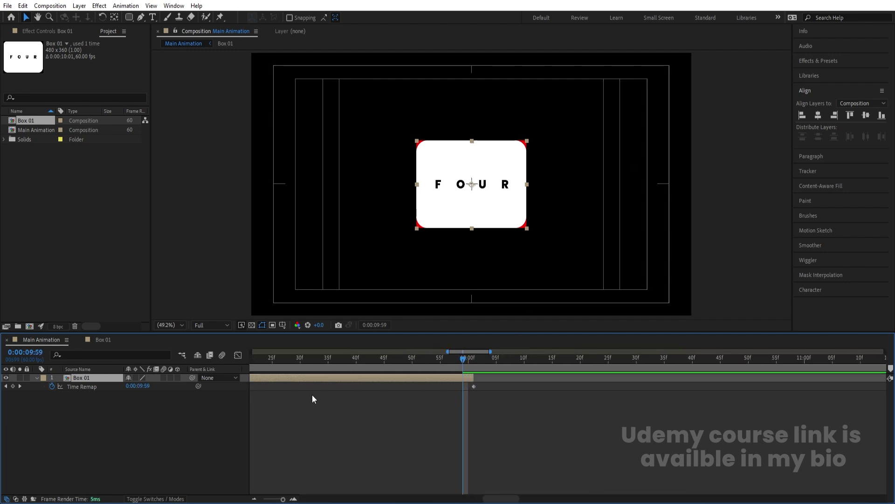
click(12, 386)
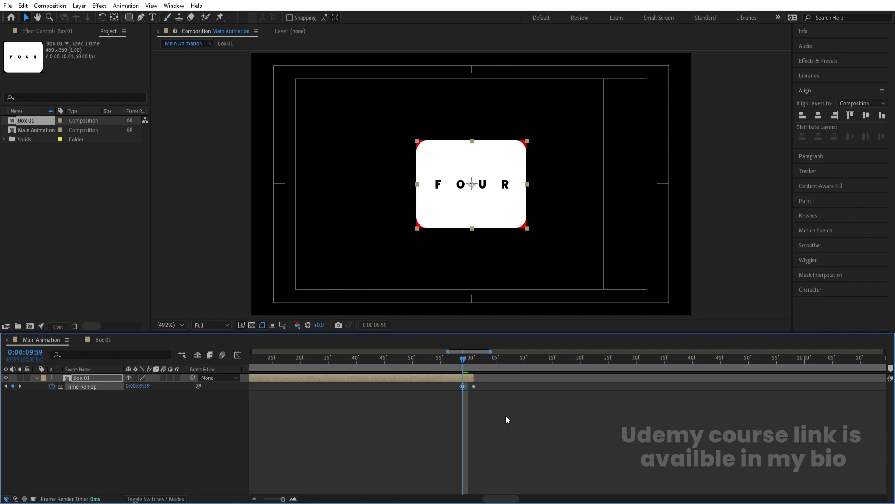
click(474, 386)
key(Delete)
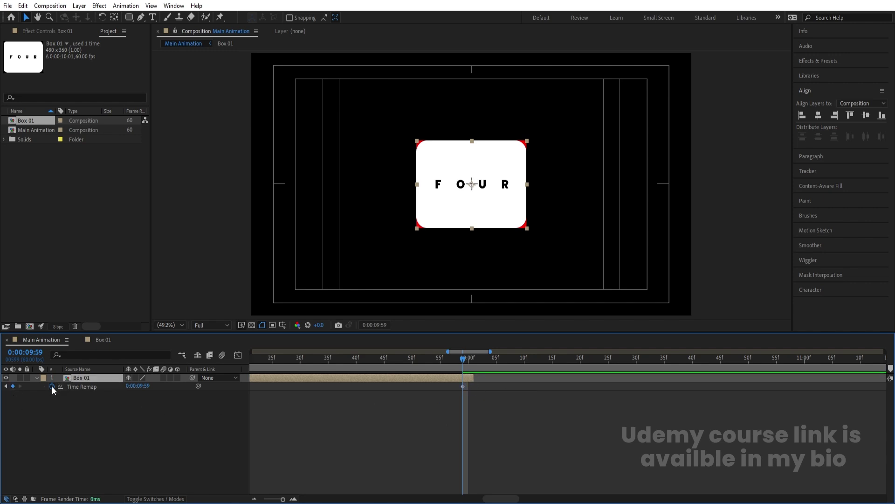
- Add the expression loopOut() to the Time Remap property of the Box 01 layer
alt+click(51, 386)
text(loop)
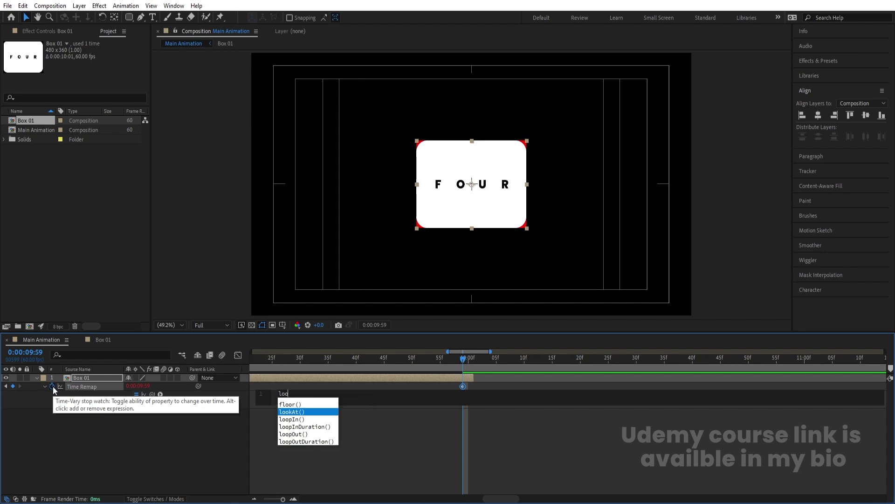
key(Down)
key(Down)
key(Down)
key(Return)
click(396, 446)
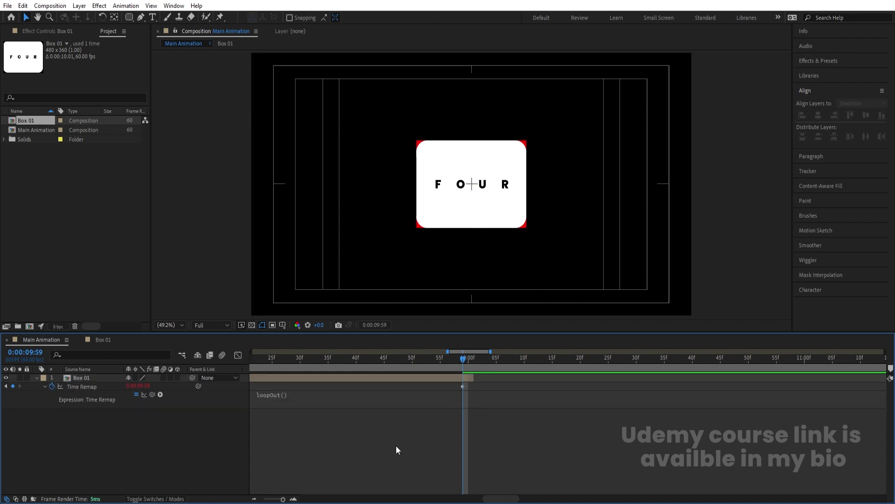
- Extend the Box 01 layer's out point almost to the end of the 30 s timeline and play back the loop
key(semicolon)
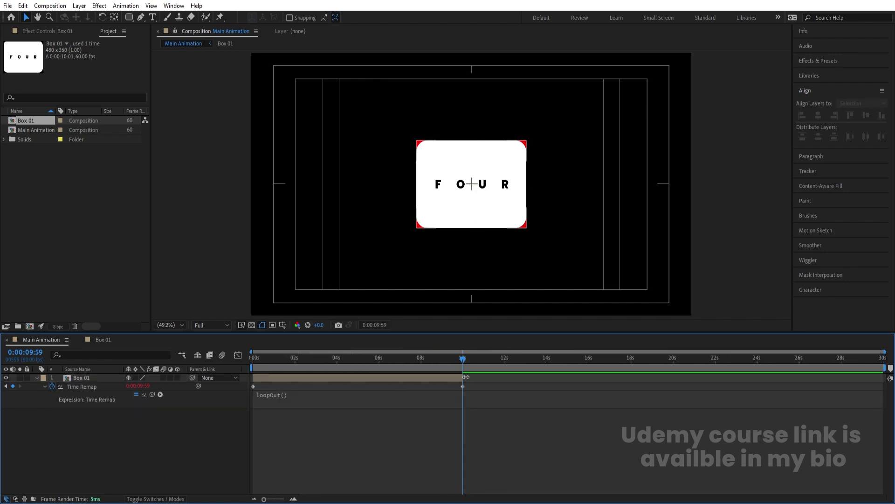
drag(466, 377, 870, 377)
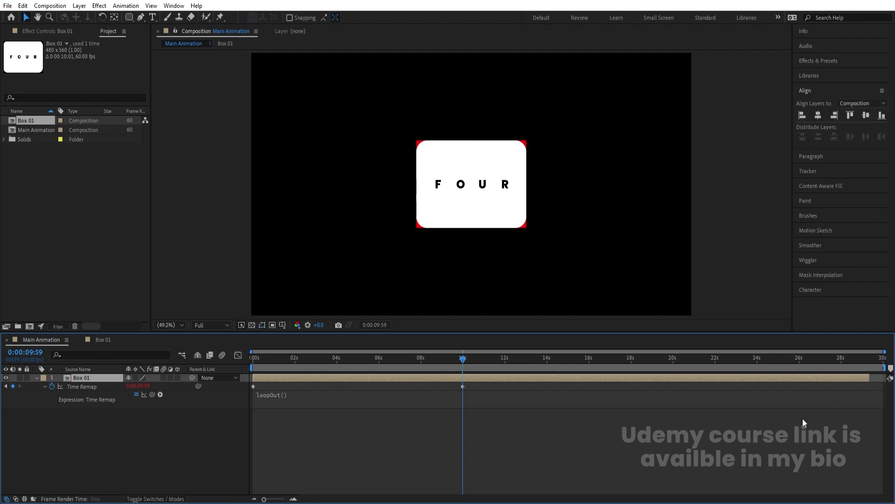
key(space)
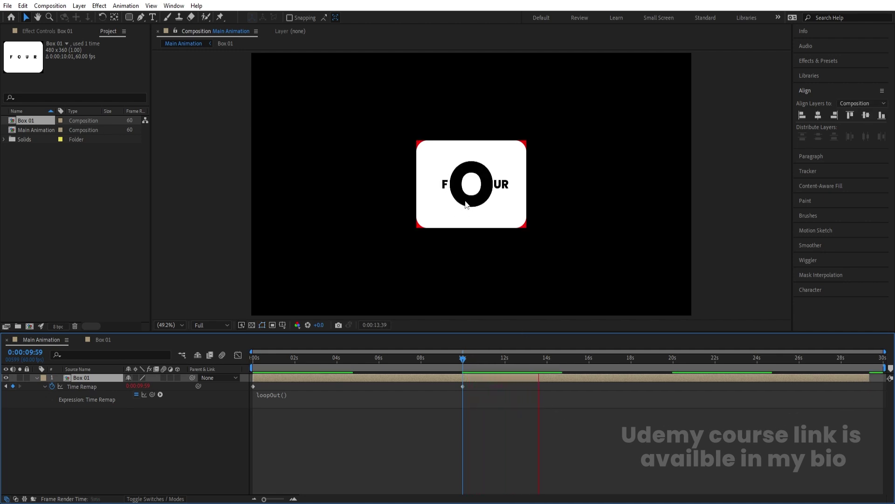
key(space)
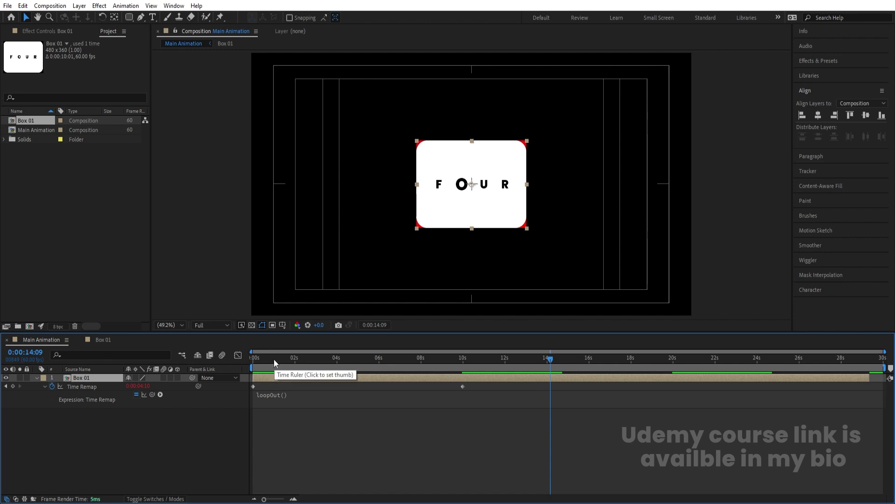
- Align Box 01 to the left edge of Main Animation and place three duplicates beside it, filling the frame's width in one row
drag(274, 359, 201, 357)
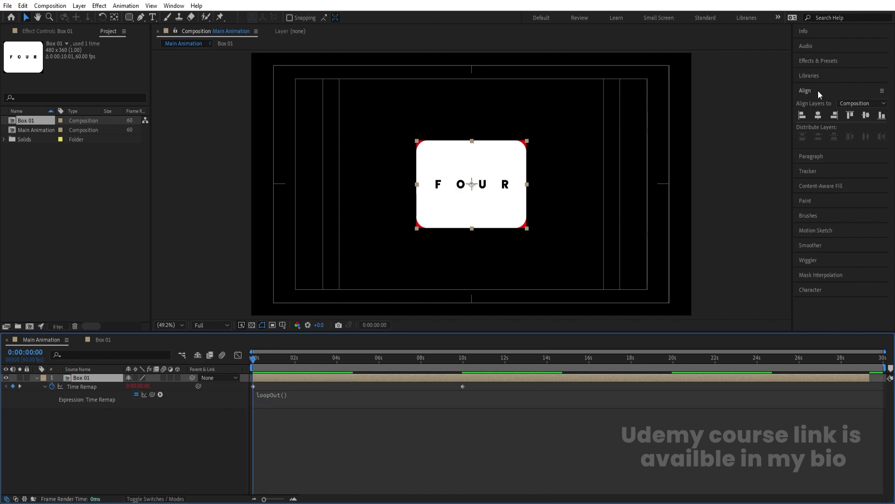
click(802, 116)
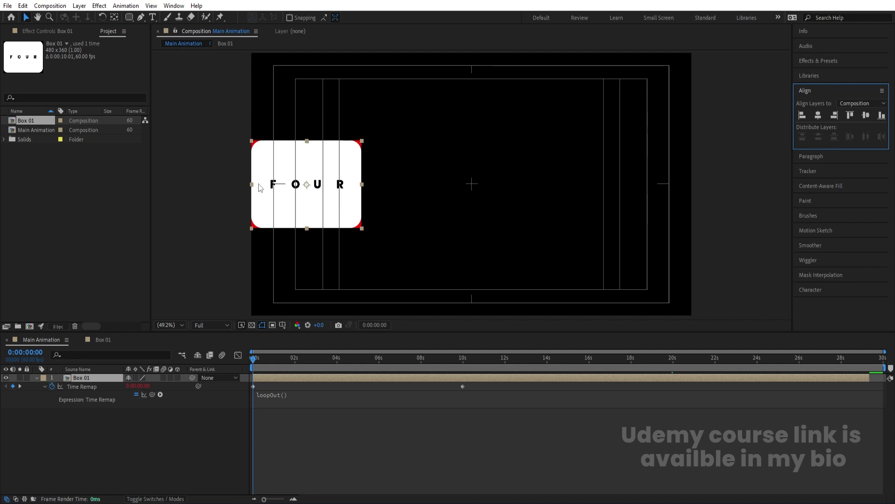
key(ctrl+d)
drag(260, 188, 585, 184)
key(ctrl+d)
key(ctrl+d)
- Play back the row of four boxes and scrub from the start to the enlarged F
click(321, 422)
key(space)
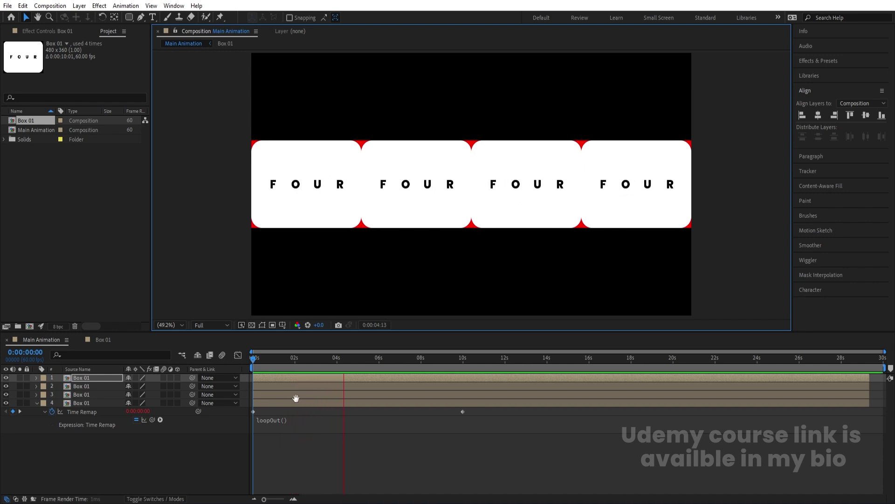
click(279, 376)
key(Home)
key(equal)
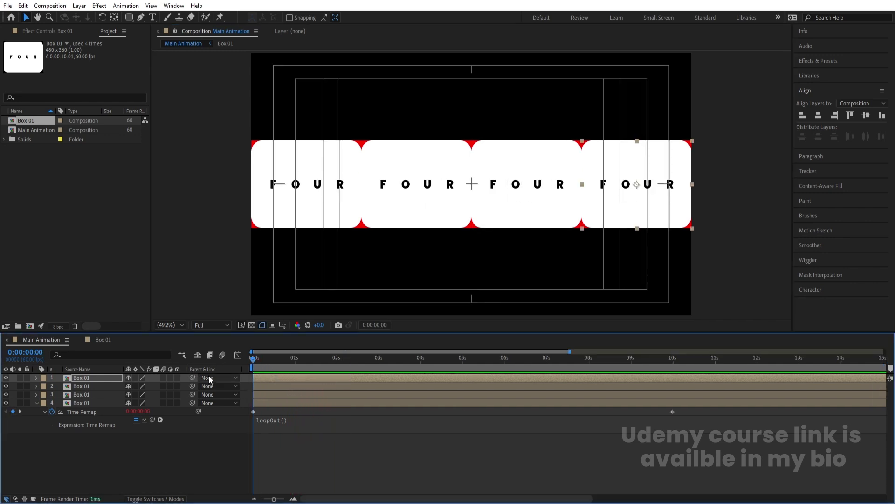
drag(262, 363, 279, 363)
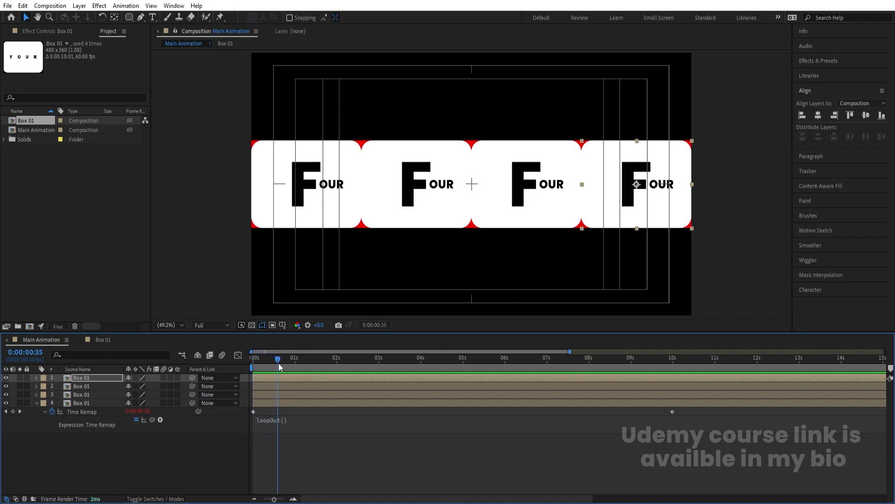
key(Home)
key(equal)
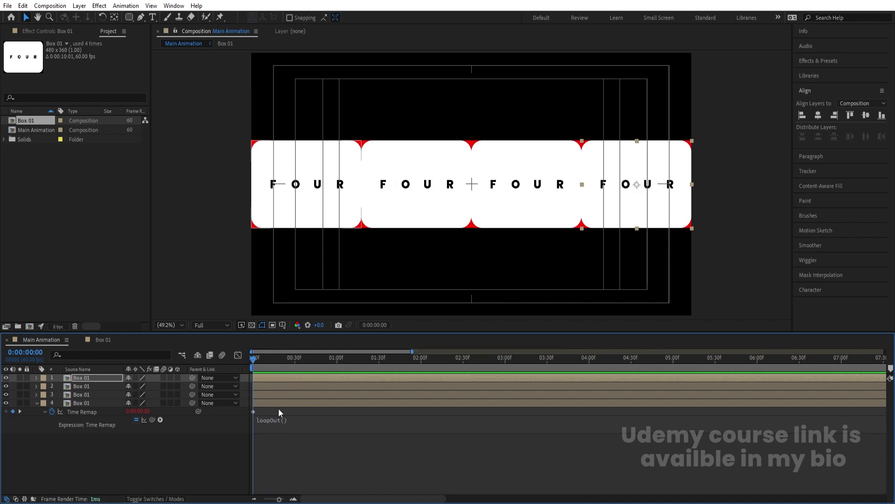
- Inside Box 01, move the current time to the letters' second keyframe at 0:00:00:38 and return to Main Animation
double_click(268, 402)
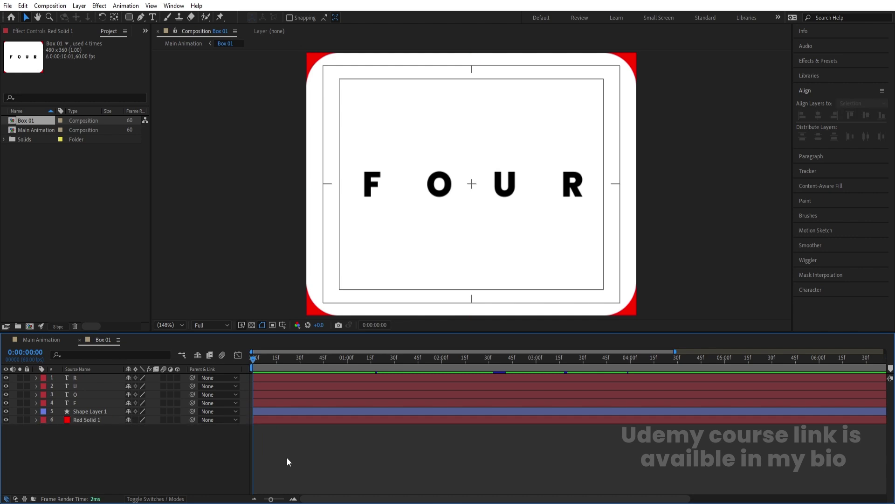
key(u)
key(k)
click(42, 341)
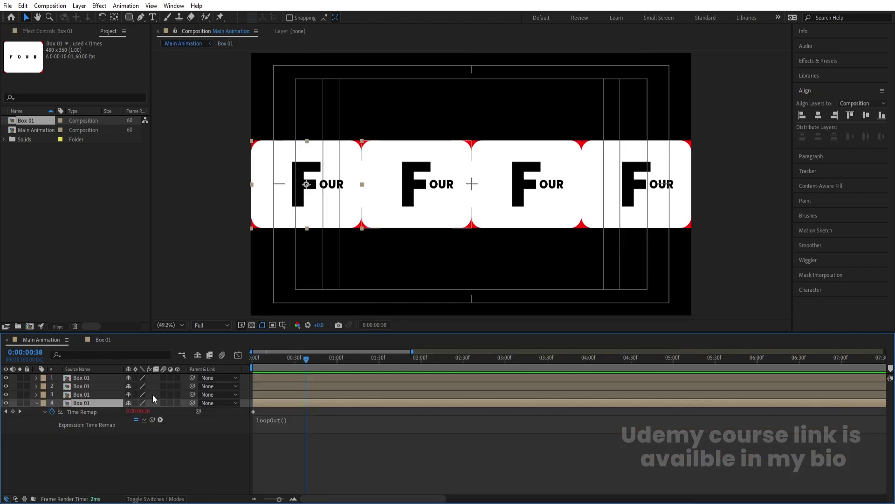
- Trim the start of the leftmost box's layer (layer 4) to 0:00:00:38, where the F is enlarged
click(97, 394)
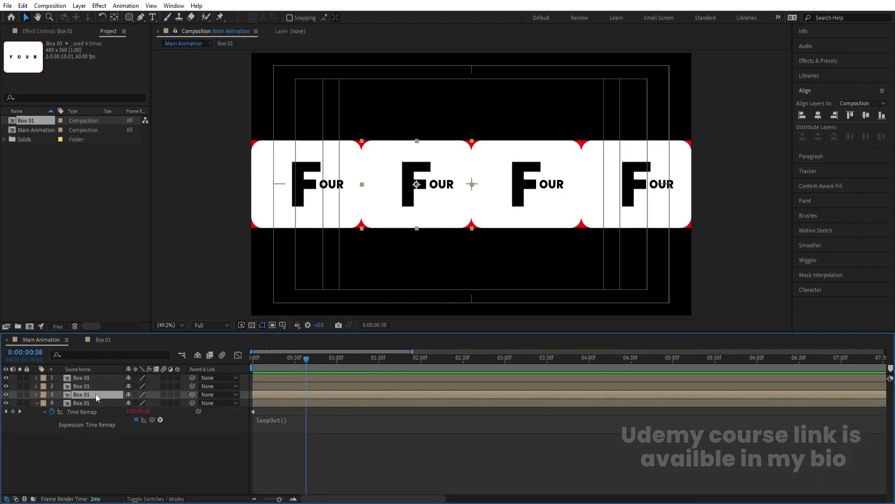
click(282, 403)
key(Num_Lock)
key(minus)
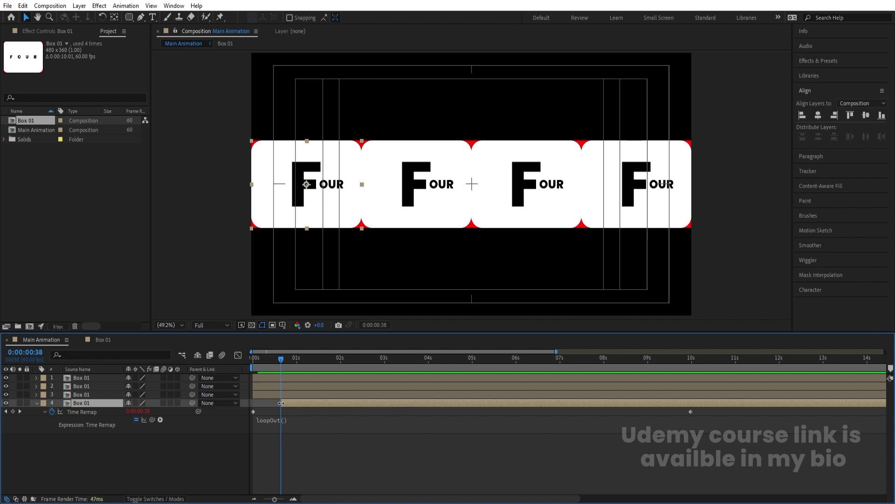
key(alt+bracketleft)
- Find the enlarged O at 0:00:03:08 inside Box 01 and trim the start of layer 3 in Main Animation to that time
drag(281, 362, 363, 378)
double_click(359, 395)
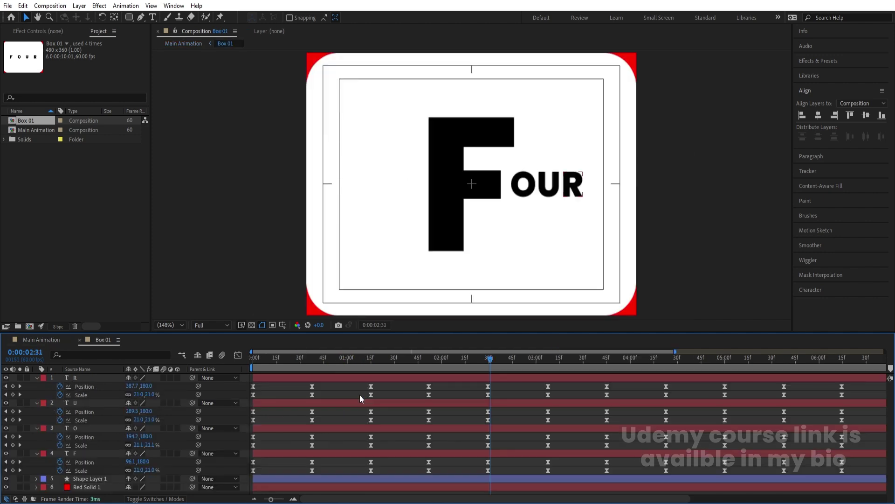
key(space)
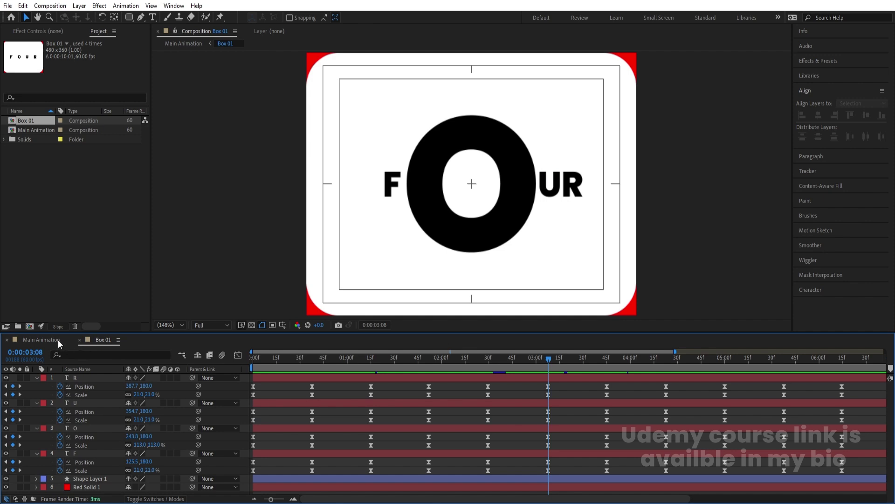
click(42, 339)
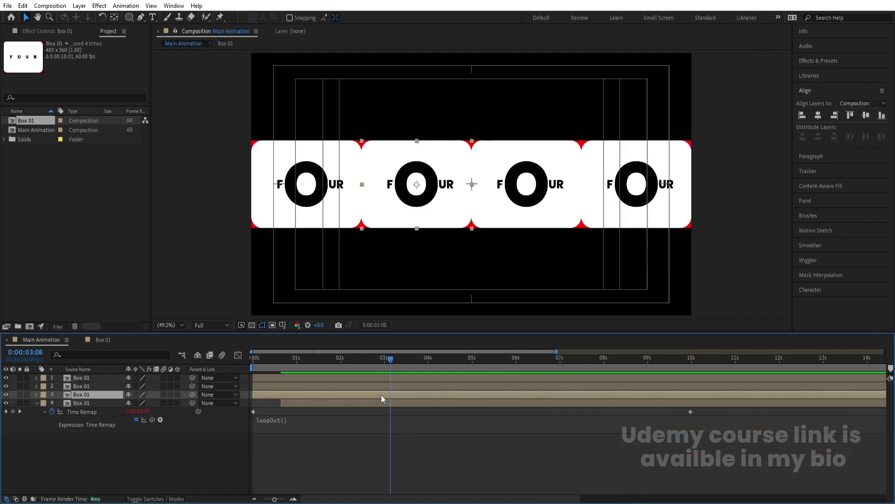
key(alt+bracketleft)
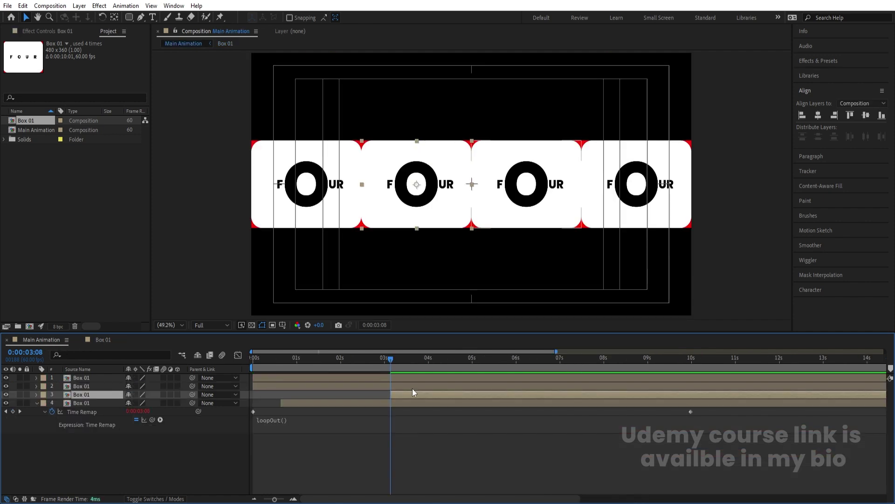
- Find the enlarged U at 0:00:05:38 inside Box 01 and trim the start of layer 2 in Main Animation to that time
double_click(410, 385)
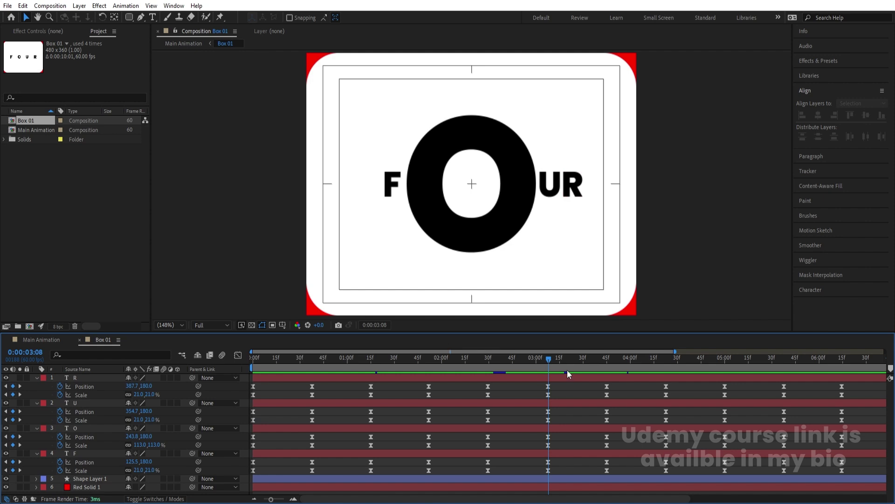
key(space)
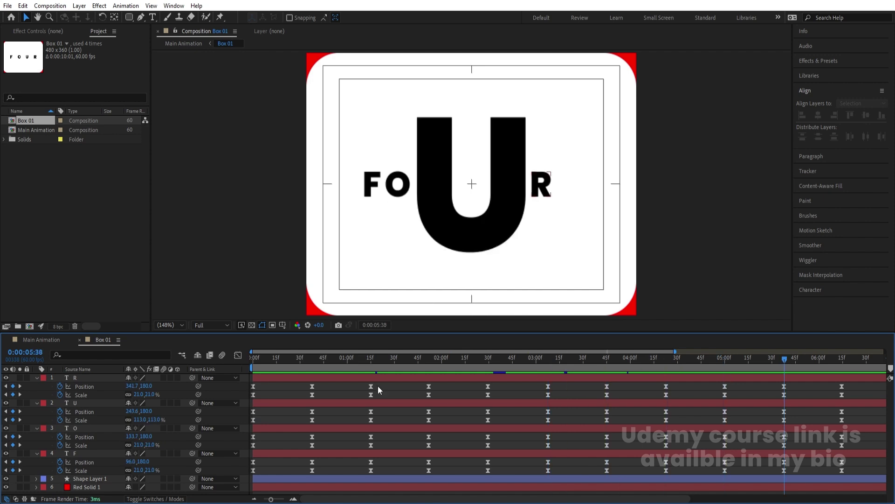
click(46, 340)
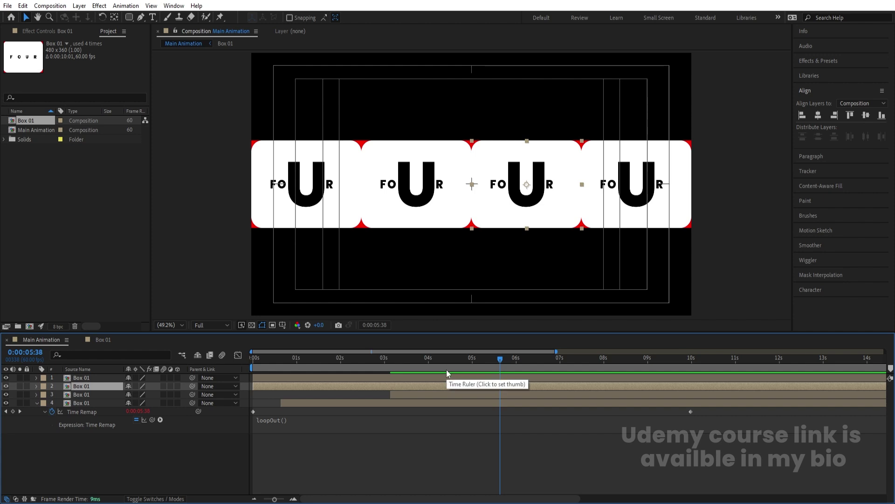
key(alt+bracketleft)
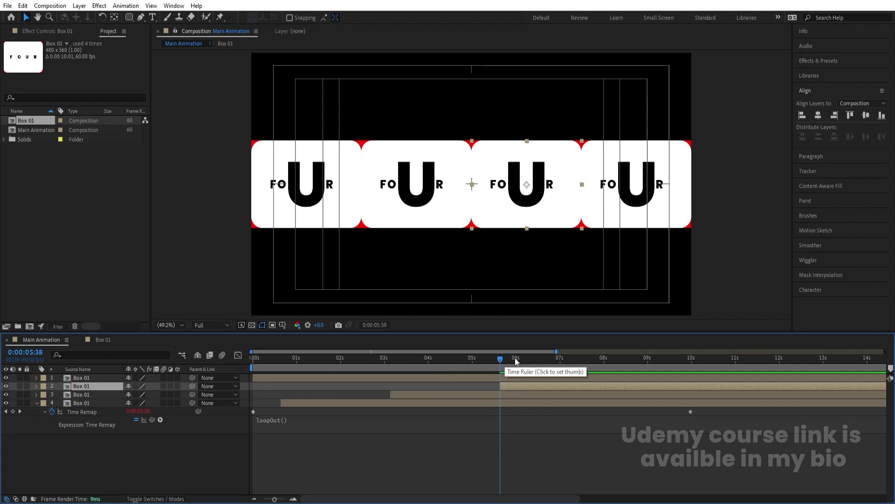
- Find the enlarged R at 0:00:08:08 inside Box 01 and trim the start of layer 1 in Main Animation to that time
drag(517, 363, 601, 366)
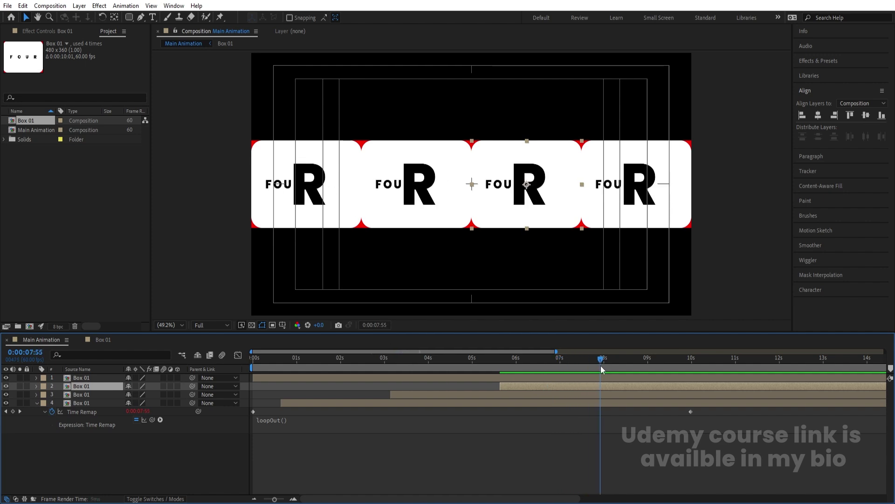
double_click(600, 376)
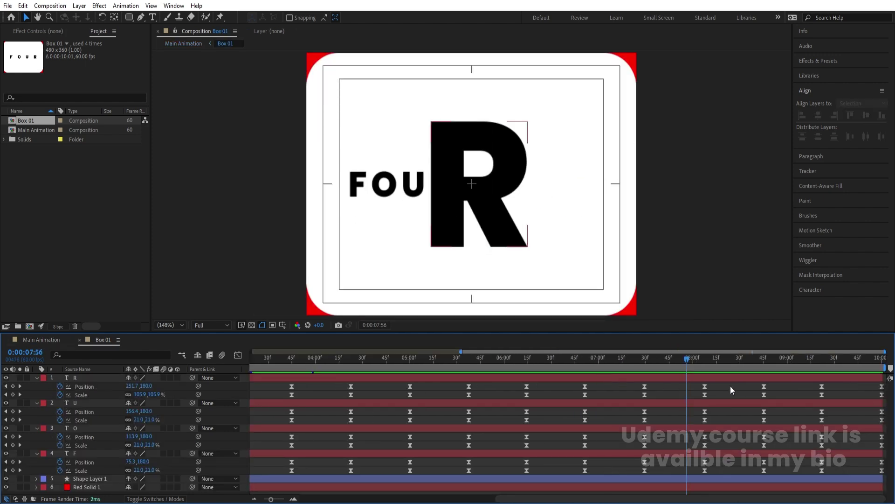
click(36, 340)
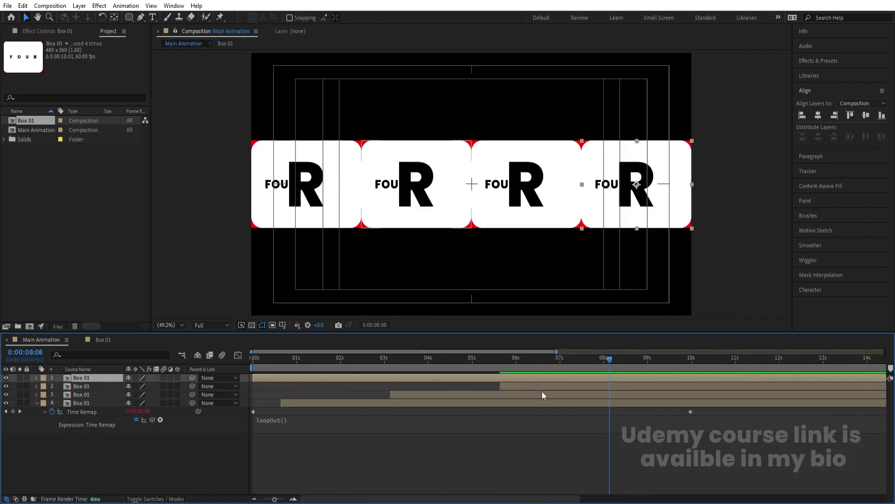
key(alt+bracketleft)
- Move all four trimmed Box 01 layers so they start at 0:00:00:00 and play back the row
key(Home)
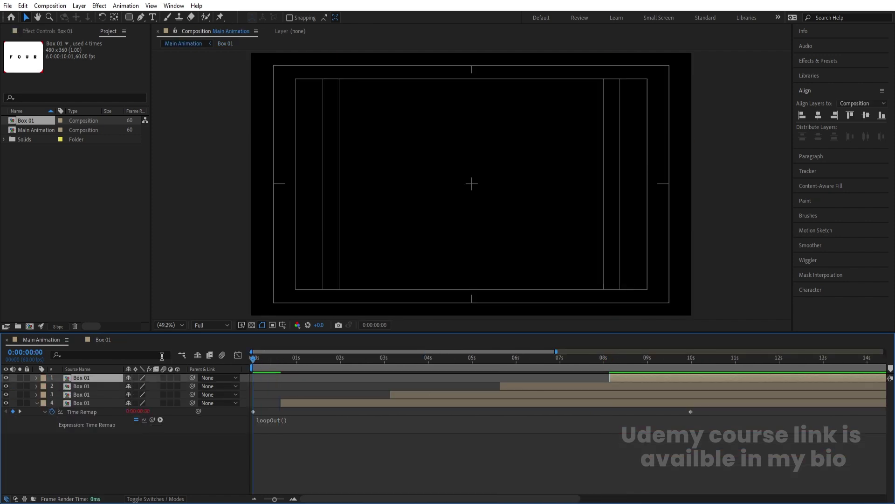
key(ctrl+a)
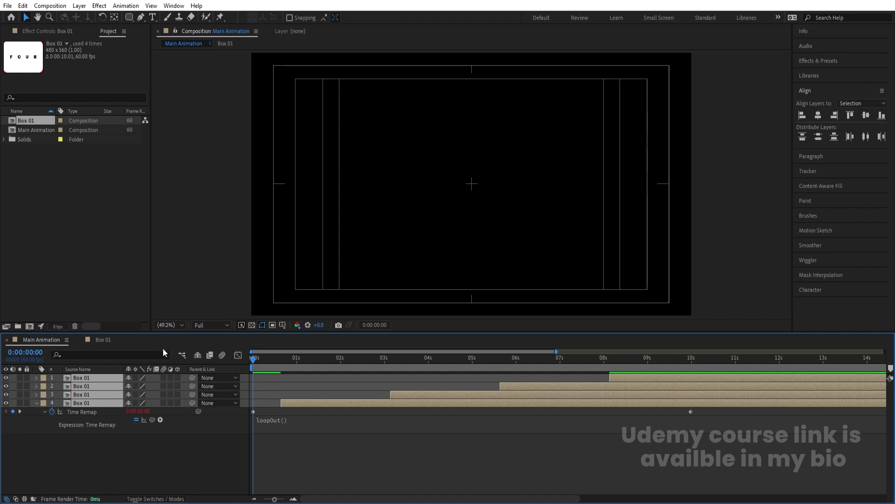
key([)
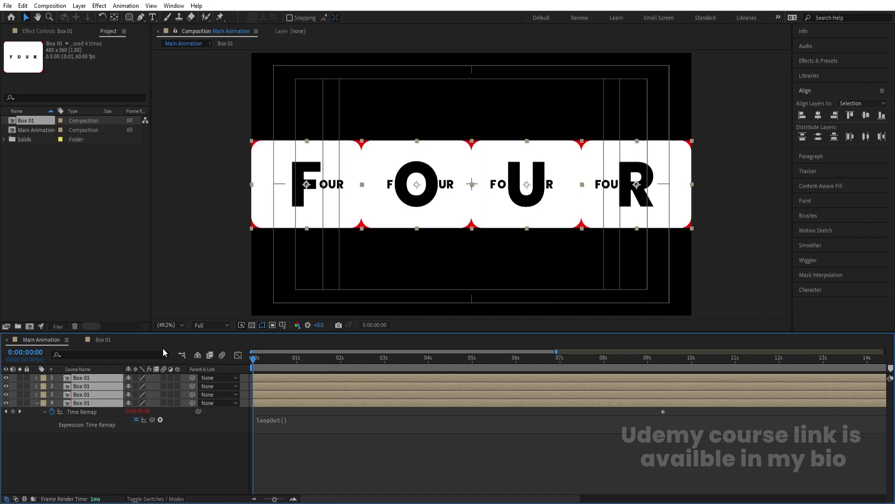
key(space)
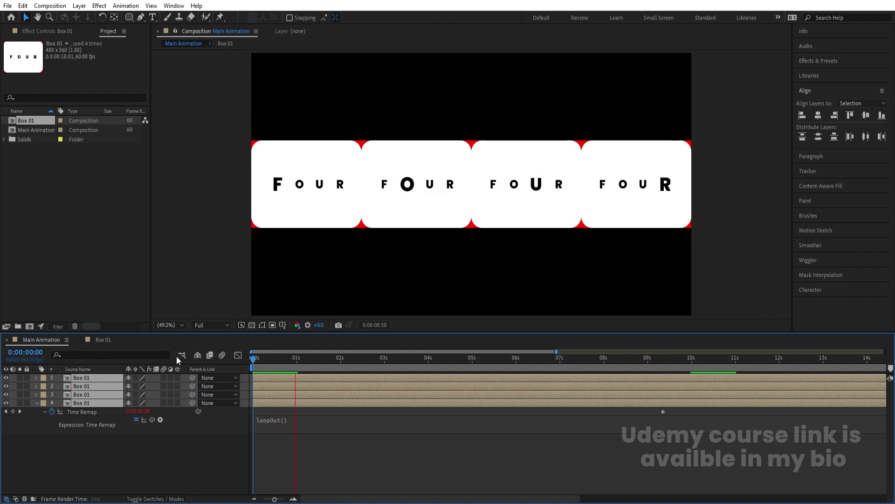
key(space)
key(Home)
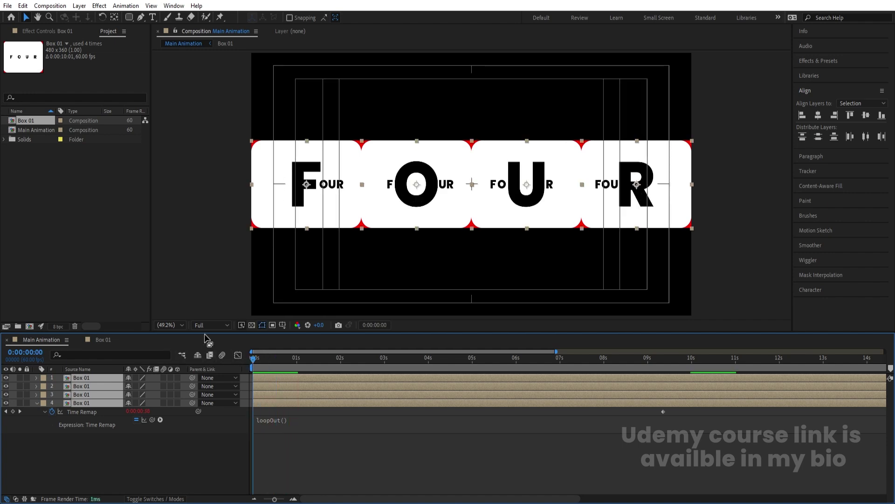
- Set the preview resolution to Quarter and play back the row of boxes
click(211, 324)
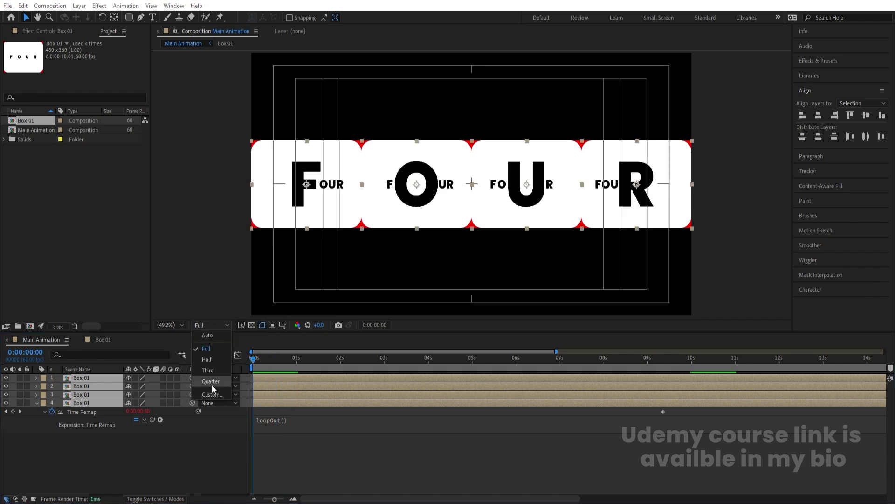
click(211, 381)
key(space)
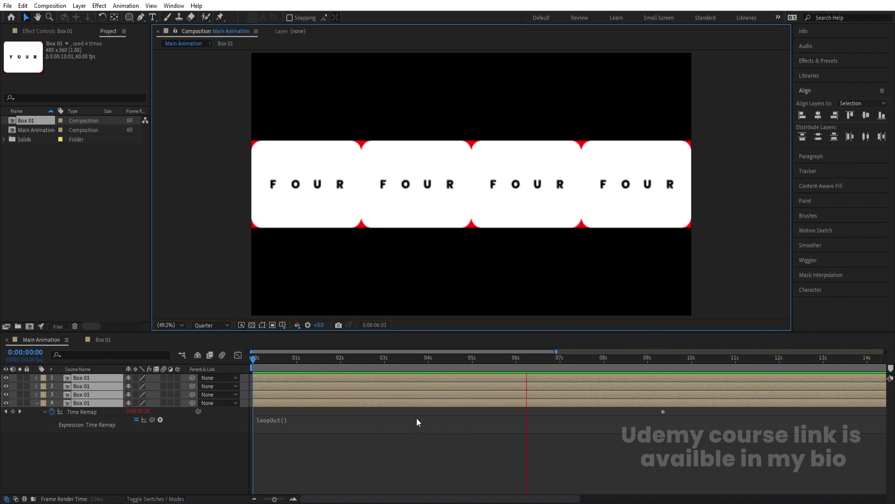
key(space)
- Offset the second box's layer (layer 3) to start at 0:00:00:10
key(equal)
key(equal)
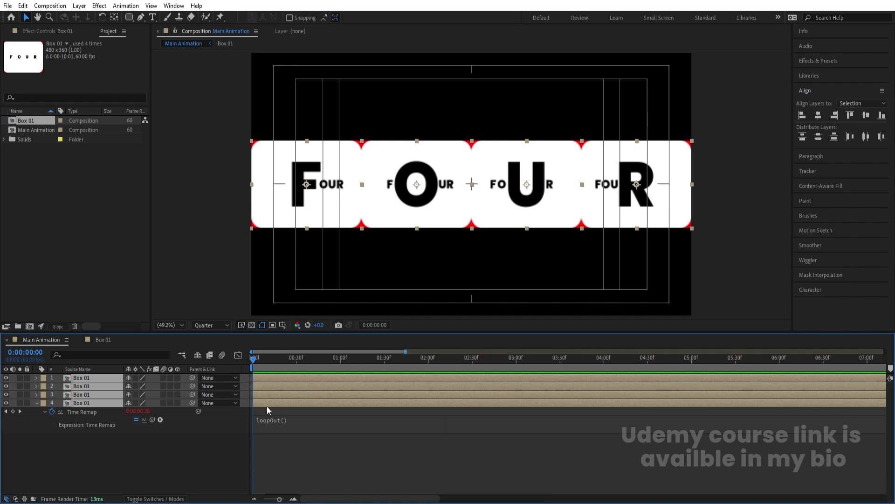
click(287, 435)
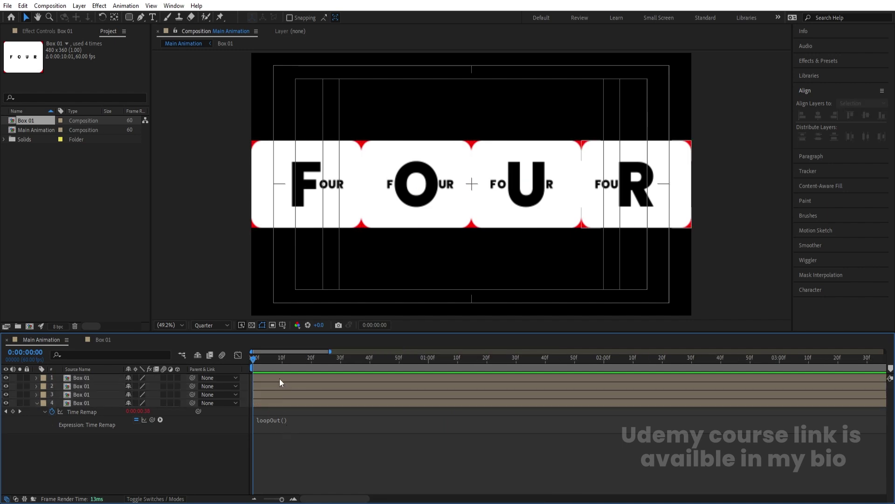
key(equal)
click(310, 360)
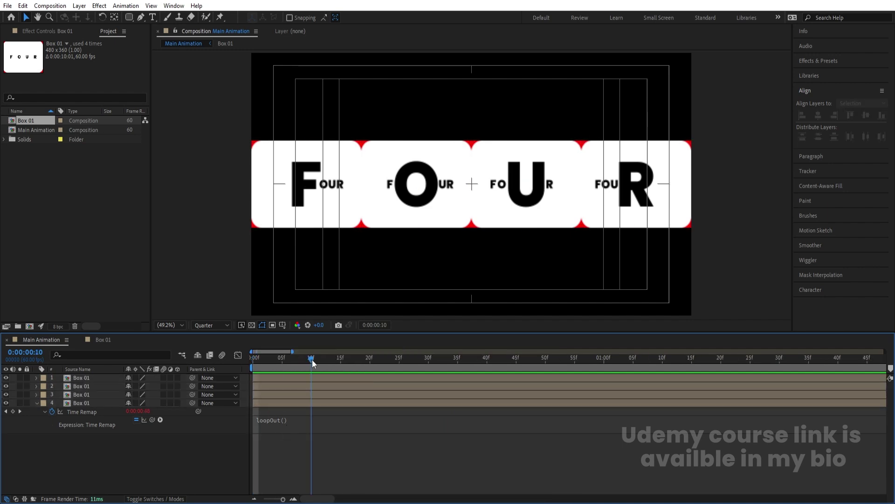
click(307, 395)
key(bracketleft)
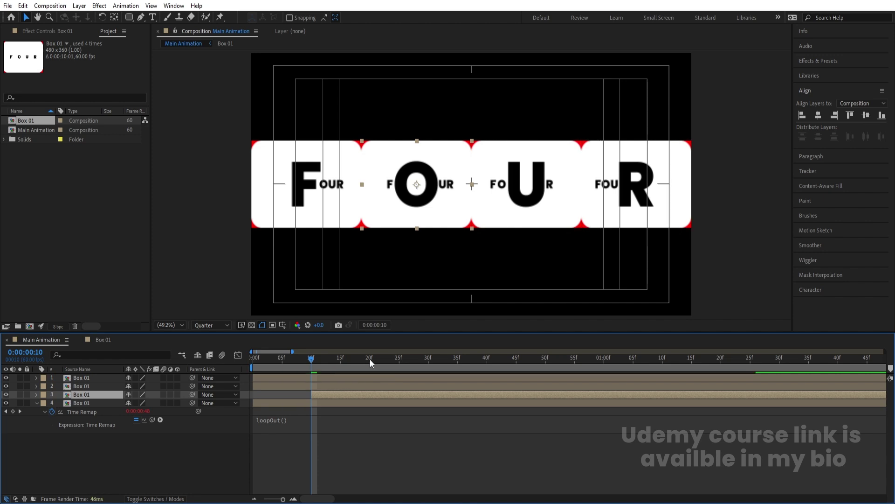
- Offset layer 2 to start at 0:00:00:20 and layer 1 to start at 0:00:00:30
click(371, 359)
click(368, 384)
key(bracketleft)
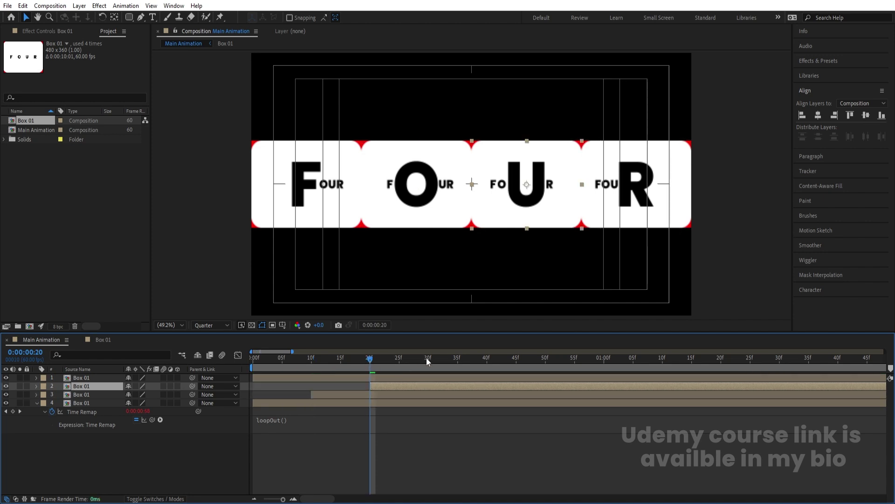
click(429, 359)
click(432, 378)
key(bracketleft)
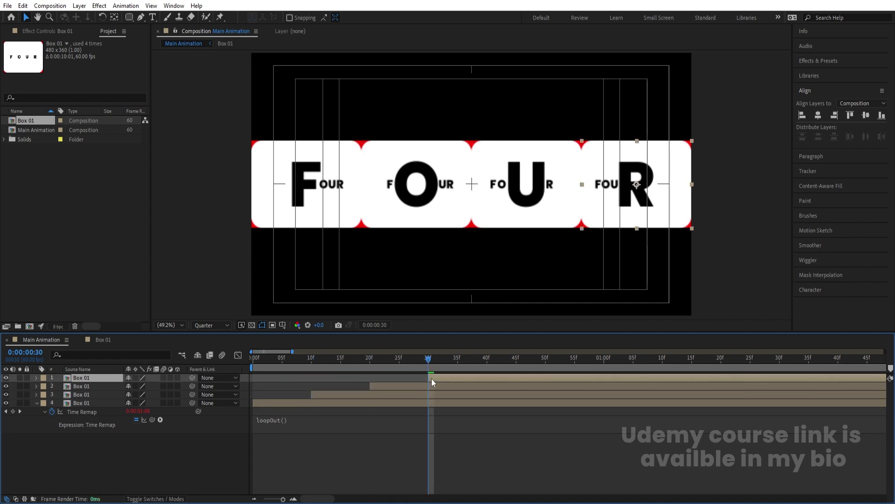
- Play back the row of four boxes with their staggered timing
key(semicolon)
key(space)
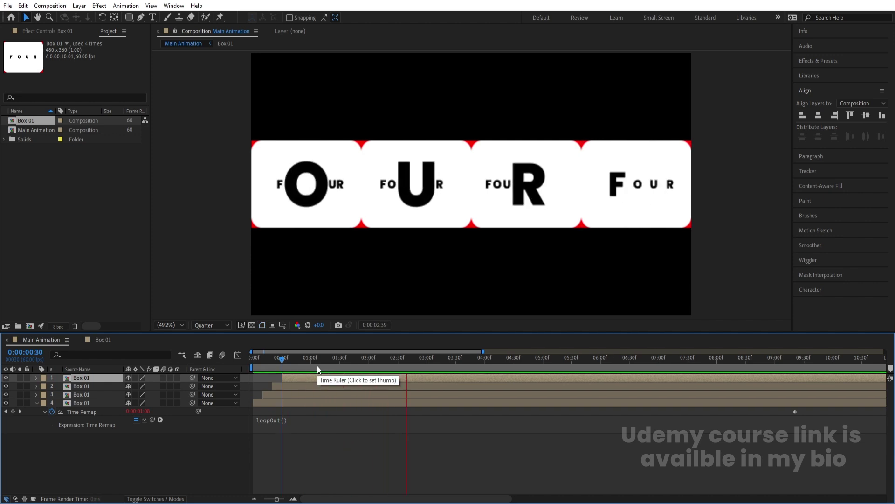
key(space)
- Shift all four Box 01 layers earlier together so that every box is present at 0:00:00:00
key(Home)
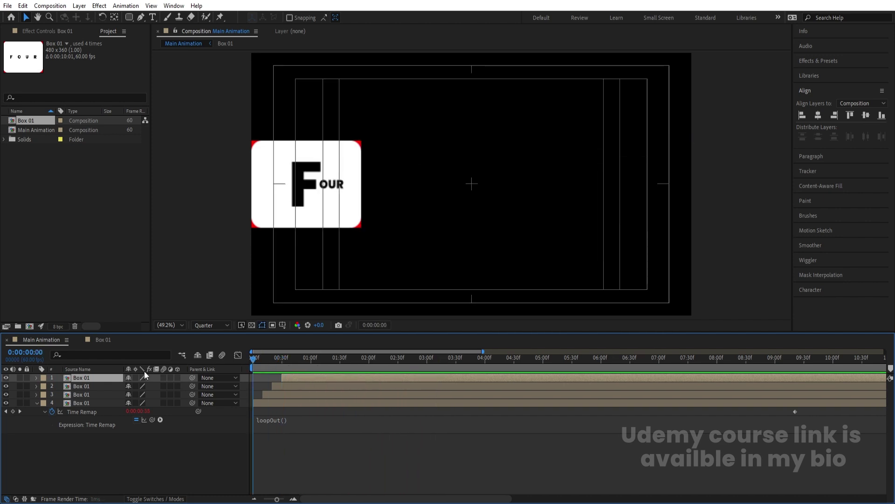
key(ctrl+a)
drag(295, 376, 274, 376)
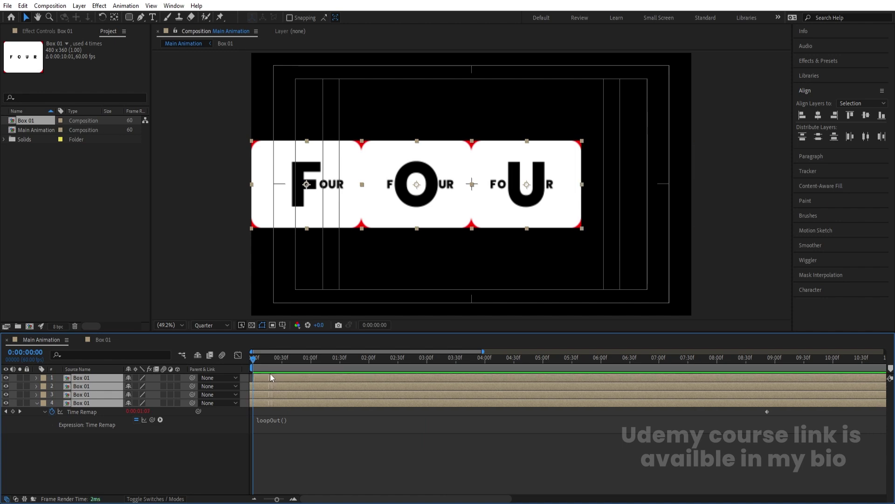
- Collapse the Box 01 layers' properties and add a new null object to Main Animation
click(97, 449)
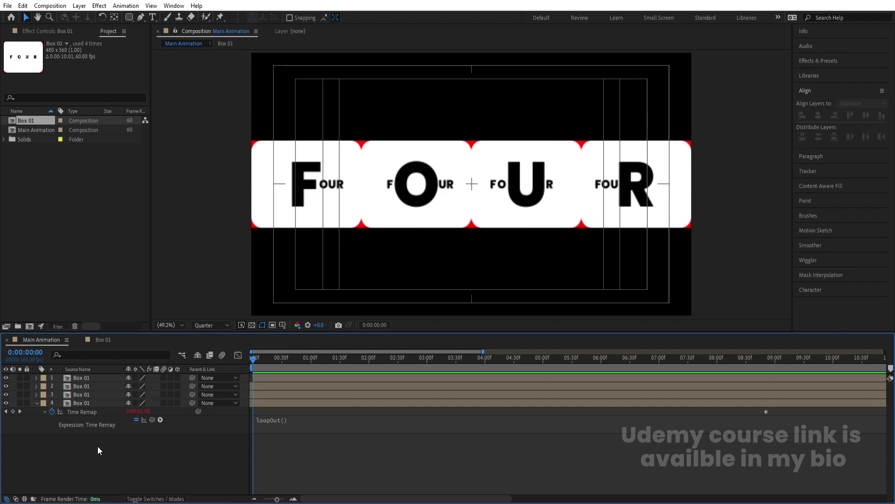
key(u)
key(e)
key(e)
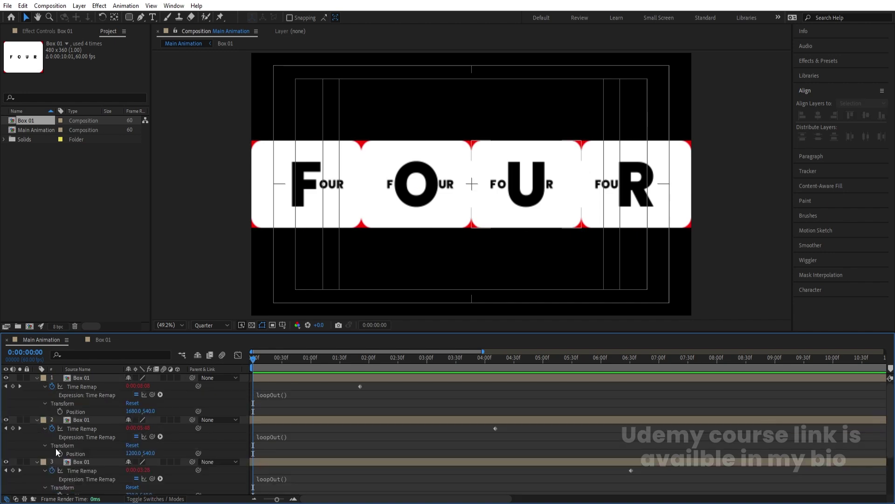
key(u)
right_click(55, 448)
mouse_move(84, 330)
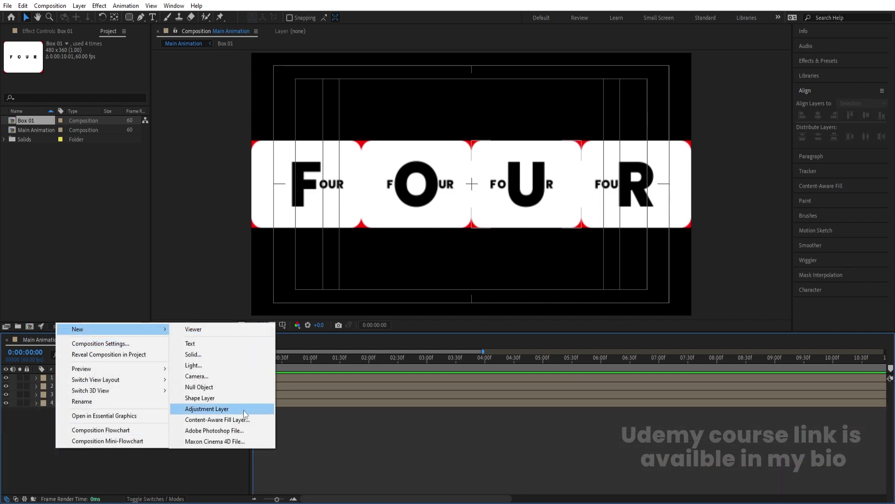
click(203, 384)
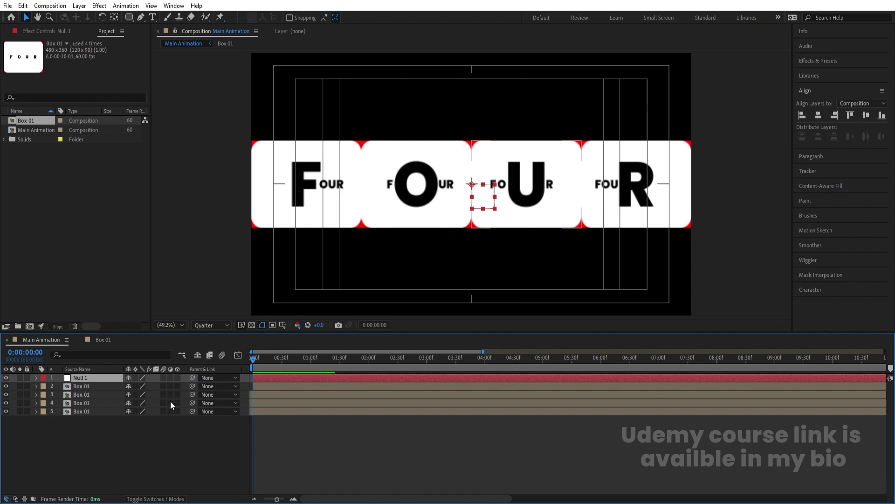
- Duplicate the four Box 01 layers
click(87, 385)
shift+click(88, 411)
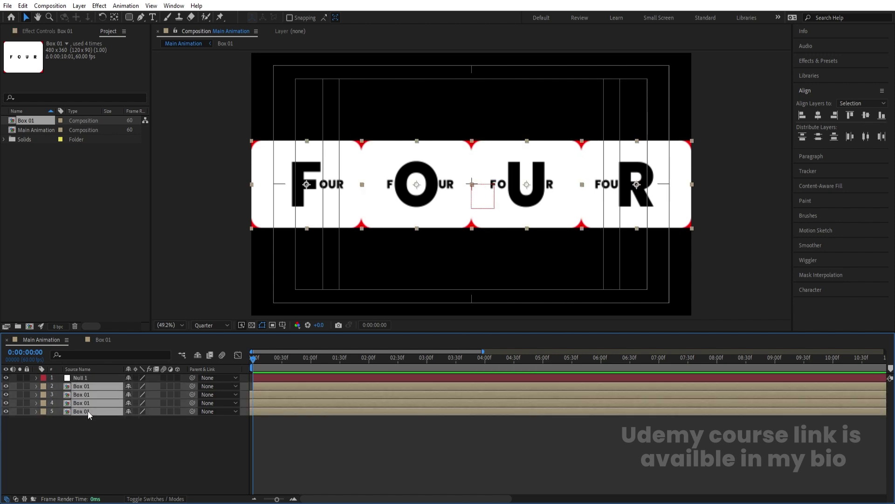
key(ctrl+d)
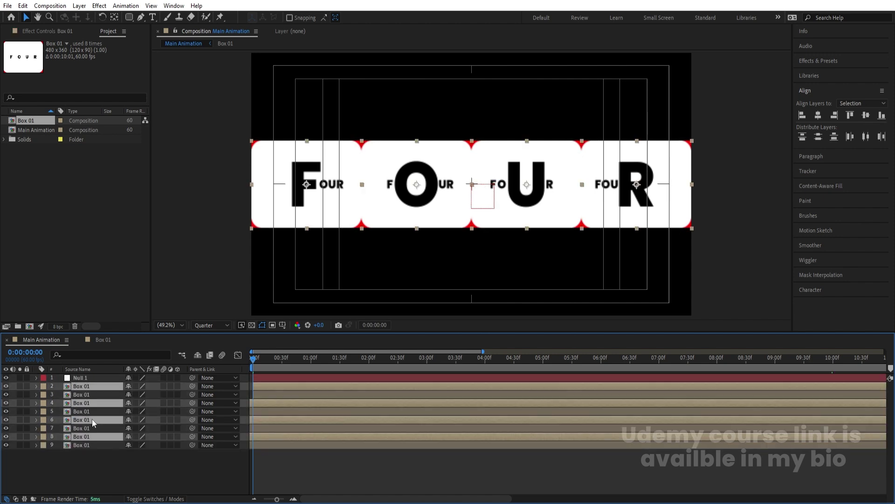
- Move the four duplicated Box 01 layers to the end of the layer stack and set their label color to Yellow
drag(92, 419, 96, 463)
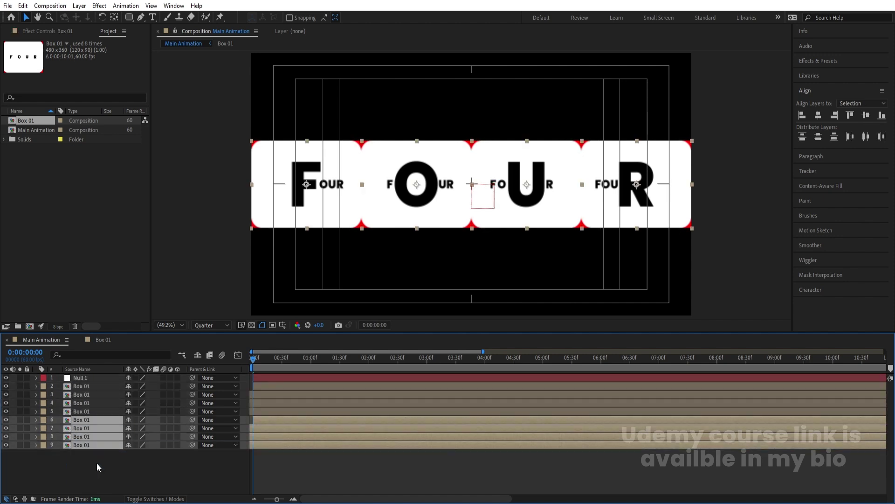
click(45, 422)
click(63, 250)
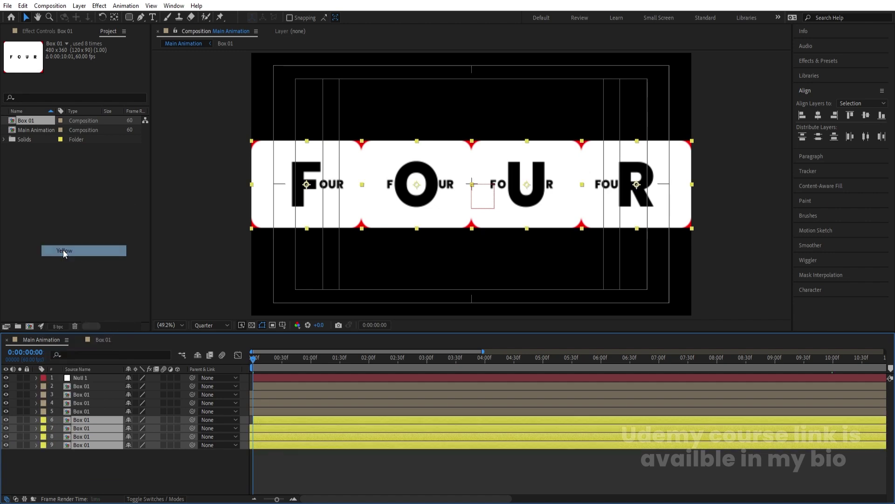
- Parent the four Box 01 layers directly beneath Null 1 to the null
click(79, 409)
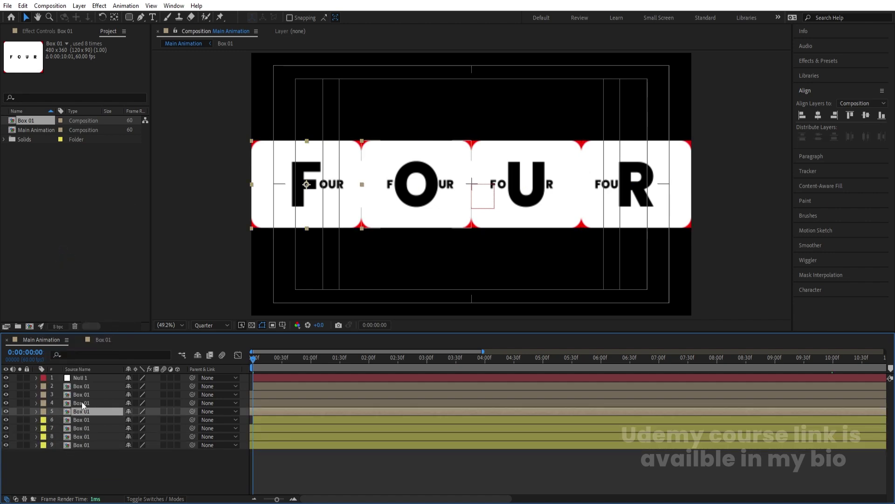
shift+click(80, 385)
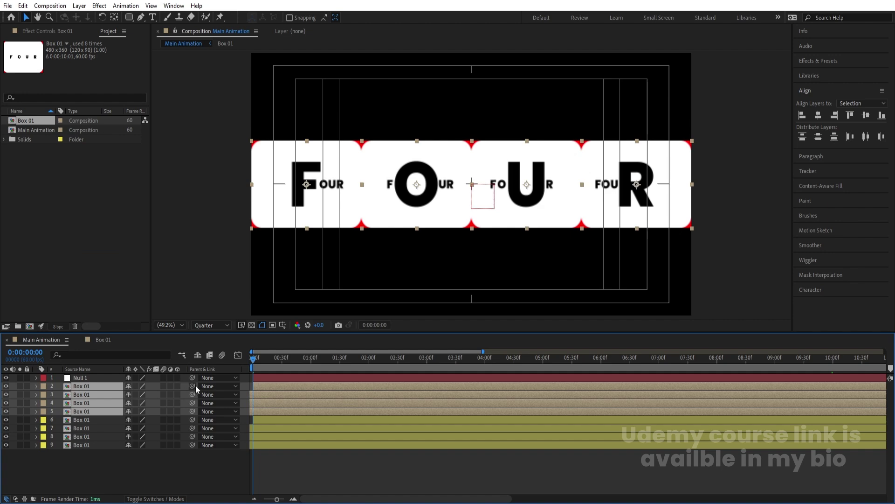
drag(191, 386, 86, 380)
- Reveal Null 1's Position property and set its first keyframe at 0:00:00:00
click(86, 376)
key(p)
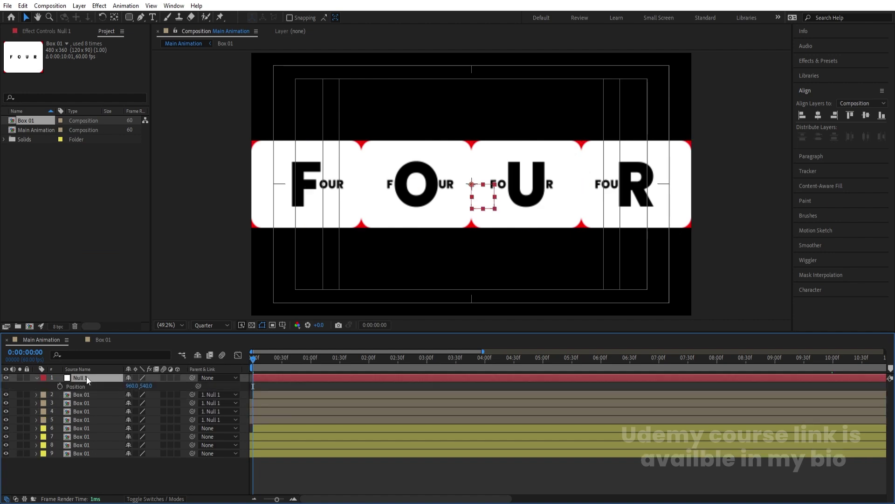
click(60, 385)
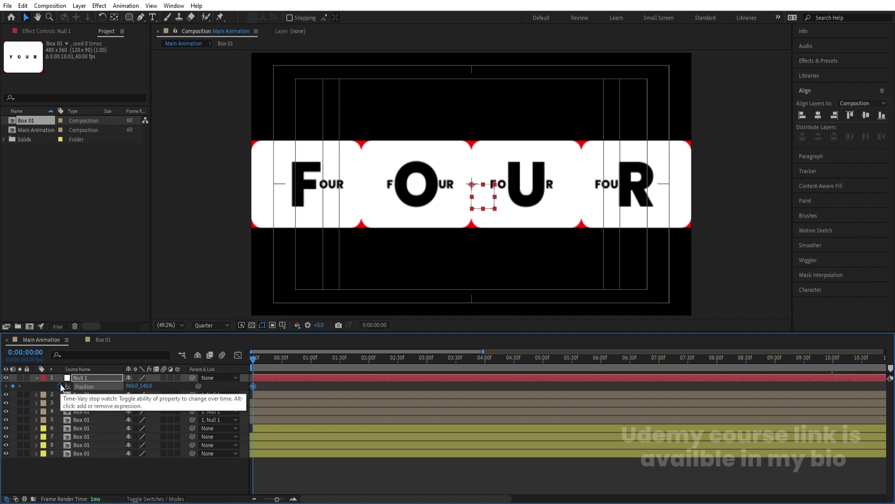
- At 0:00:10:00, slide Null 1 leftward to about -958, 540 so its row just clears the frame, creating a second Position keyframe
key(minus)
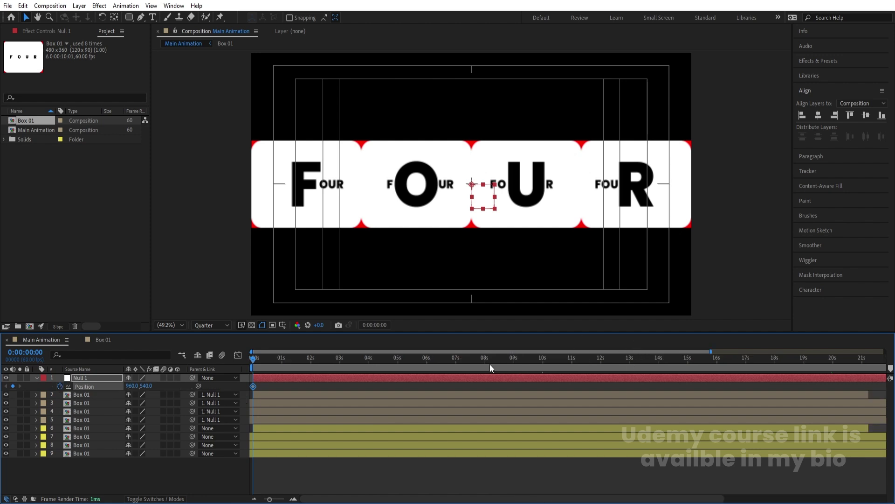
click(541, 359)
key(equal)
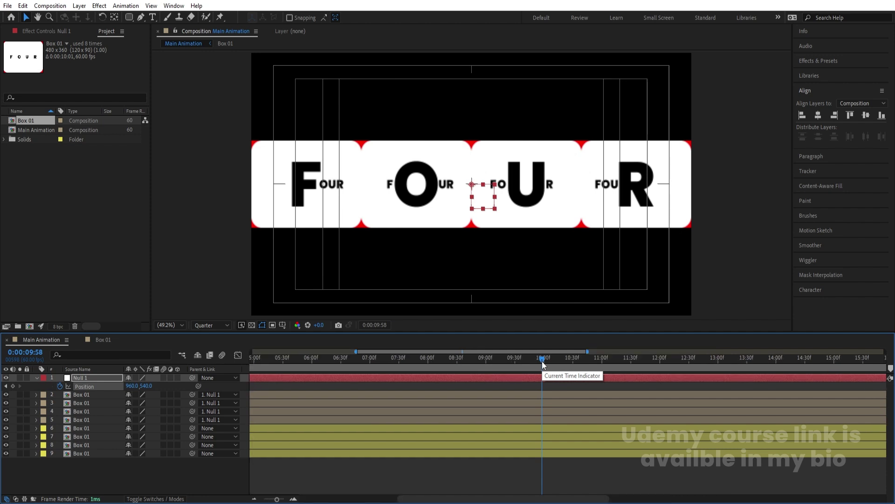
key(equal)
click(546, 359)
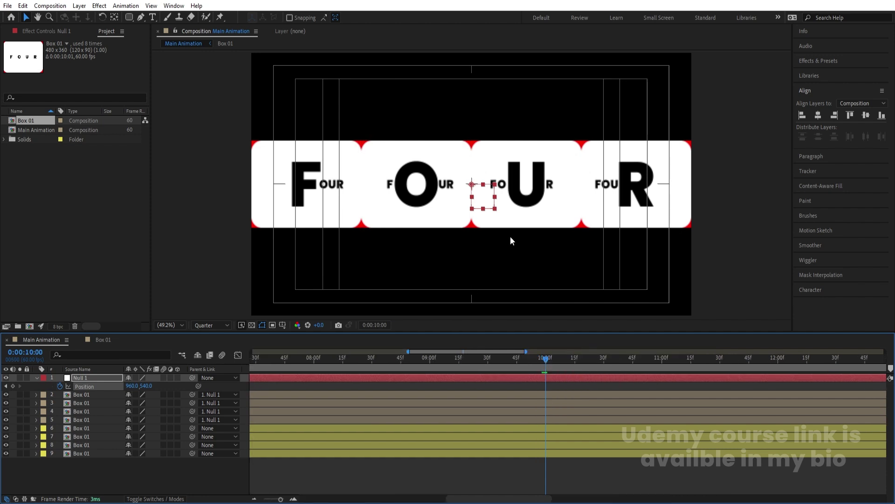
drag(478, 203, 117, 214)
key(comma)
key(comma)
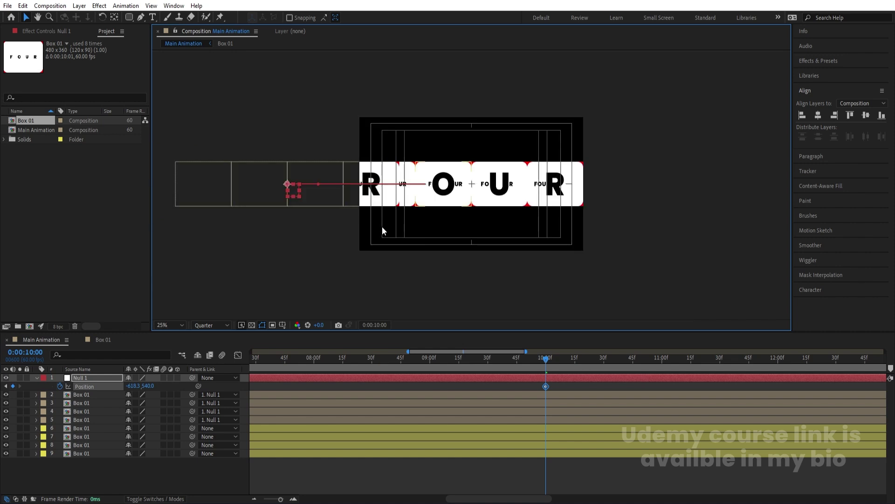
drag(292, 192, 251, 189)
key(Right)
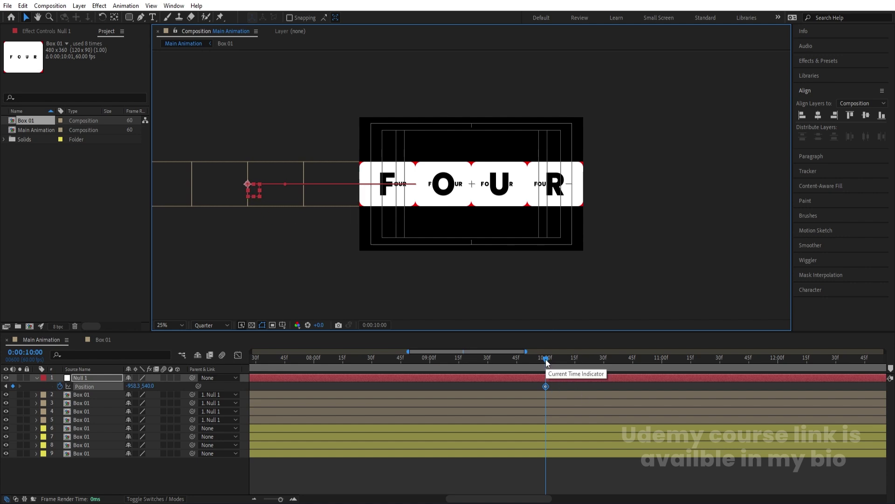
- Parent the four yellow-labelled Box 01 layers to Null 1
click(86, 428)
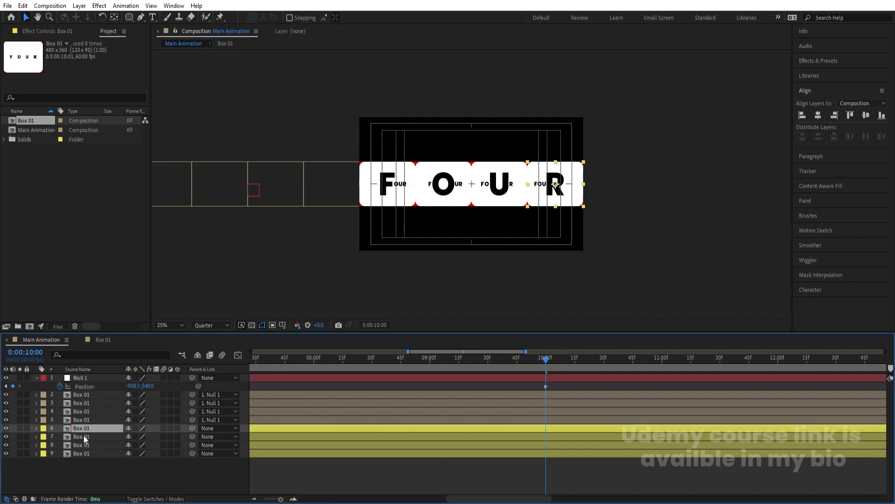
shift+click(82, 453)
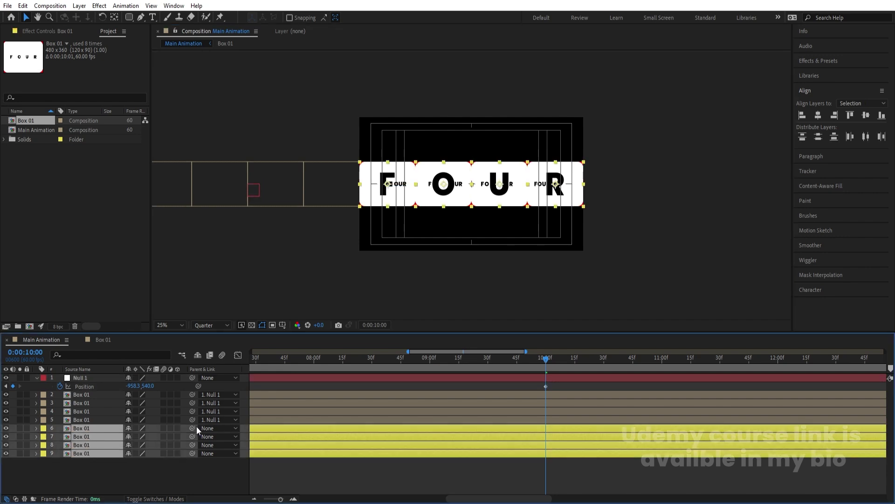
drag(194, 425, 94, 379)
click(506, 387)
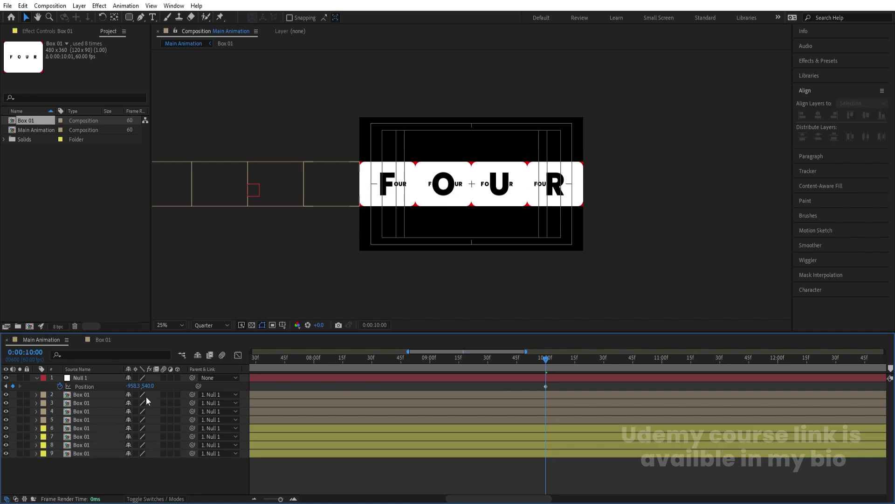
- Add a loopOut() expression to Null 1's Position
alt+click(63, 387)
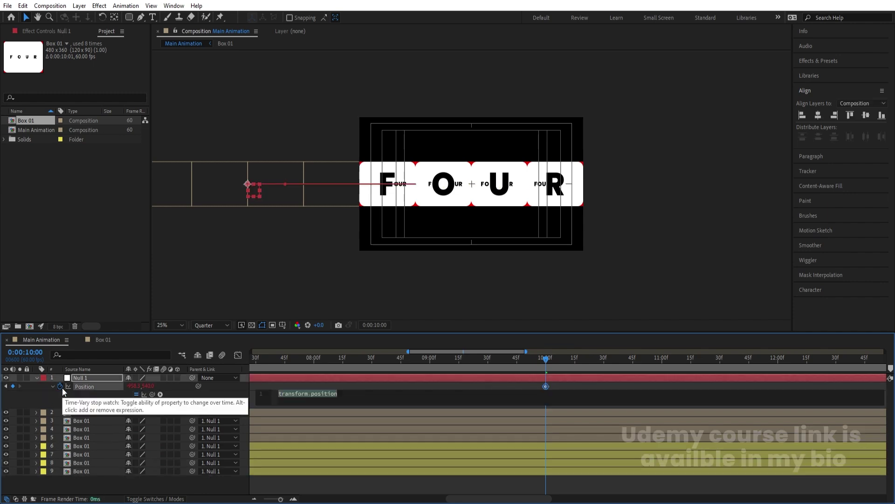
text(loo)
key(Down)
key(Down)
key(Down)
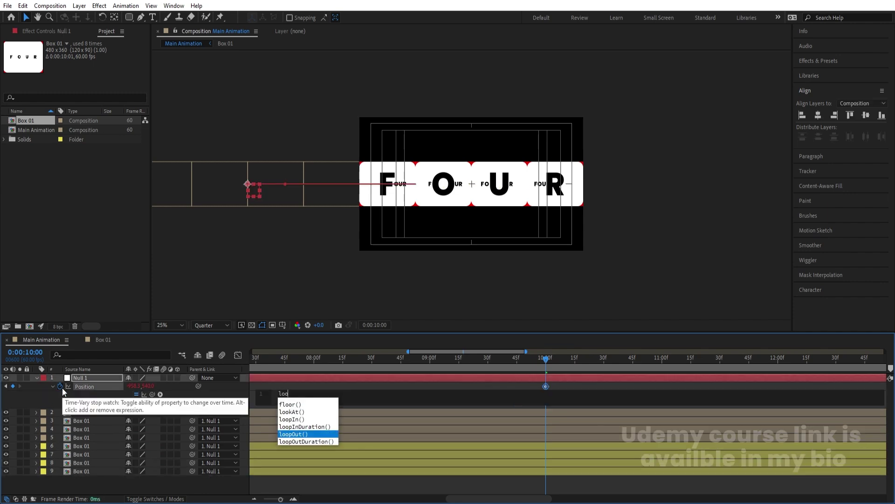
key(Return)
click(318, 385)
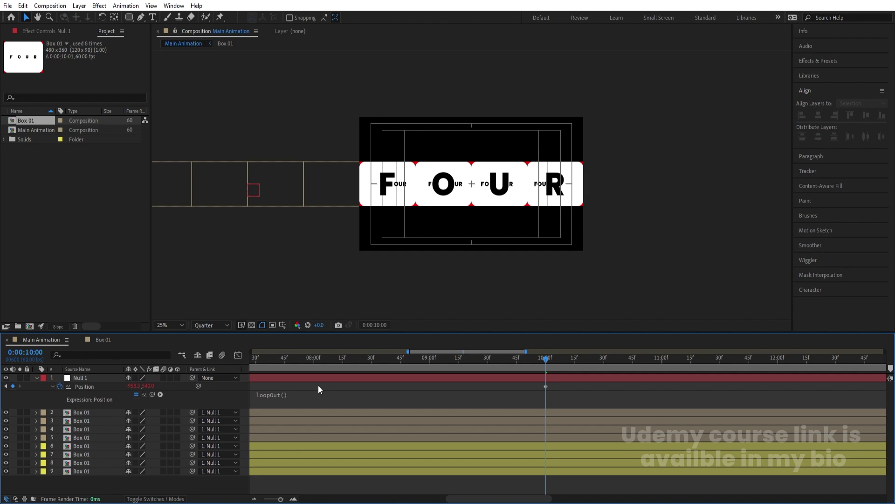
- Fit the composition in the viewer and preview the scrolling row of boxes from the start
key(;)
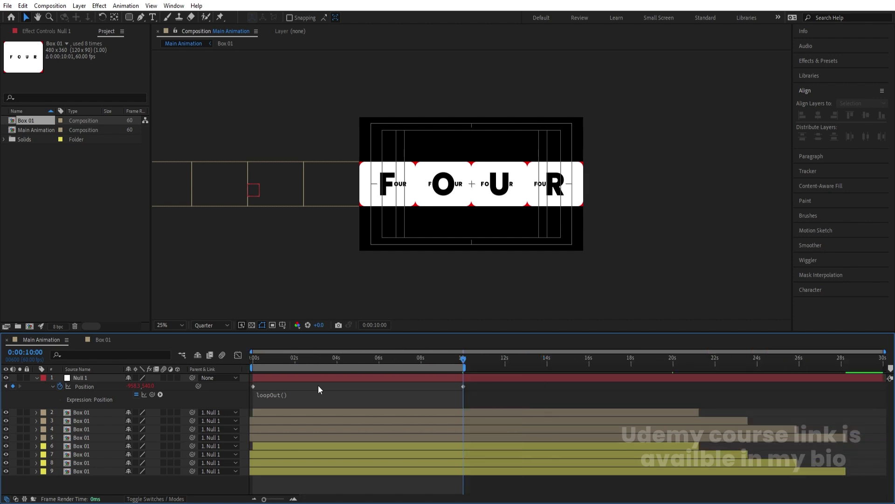
click(254, 366)
click(168, 326)
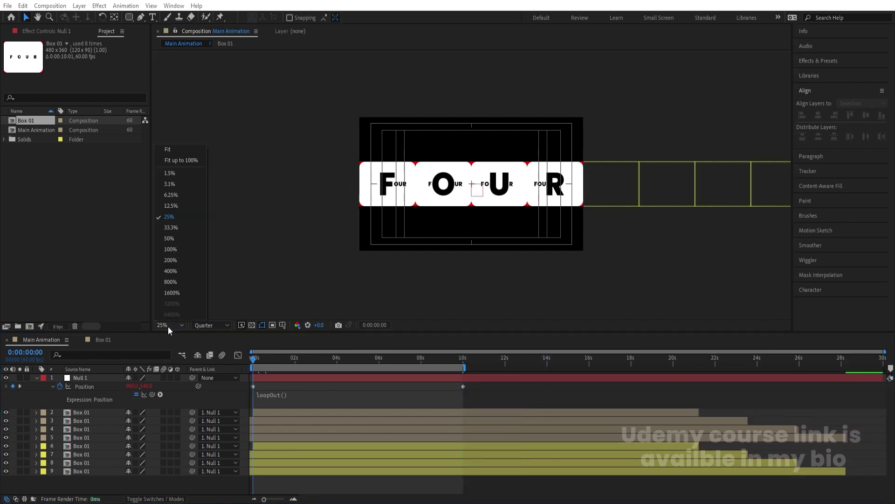
click(186, 154)
key(space)
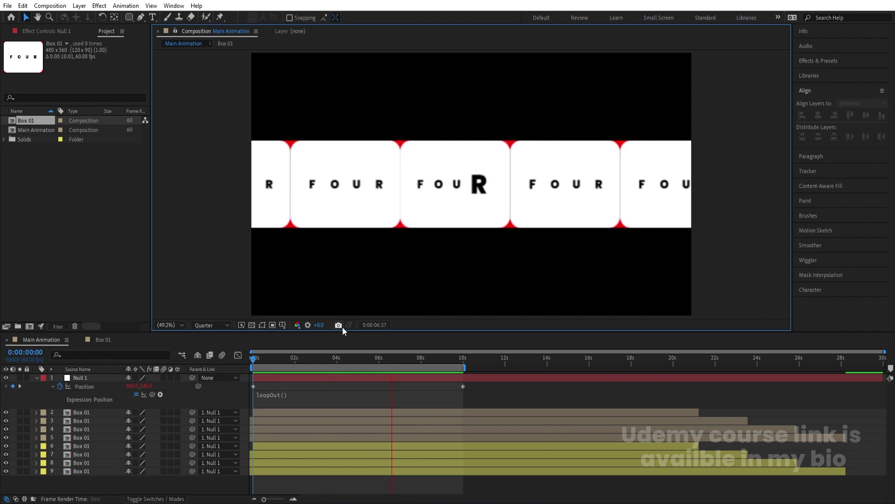
key(space)
- Pre-compose Null 1 and all eight Box 01 layers as 01, and collapse transformations on the resulting layer
key(u)
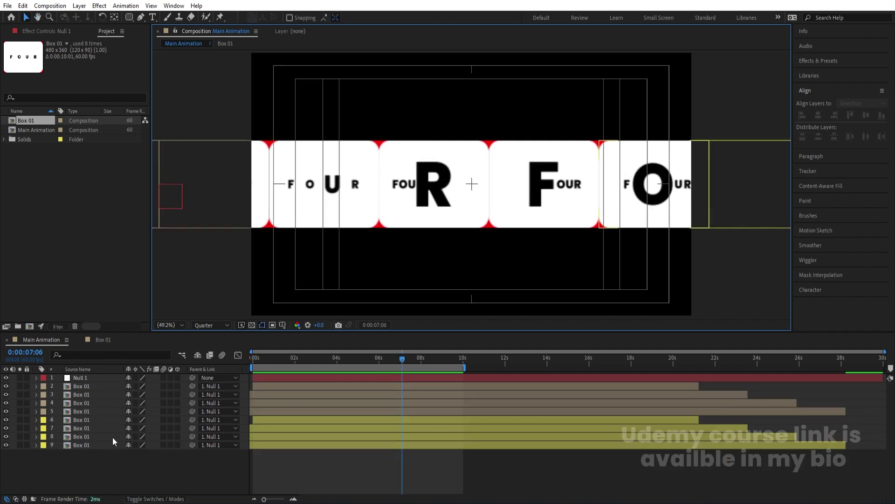
click(94, 442)
shift+click(66, 378)
key(ctrl+shift+c)
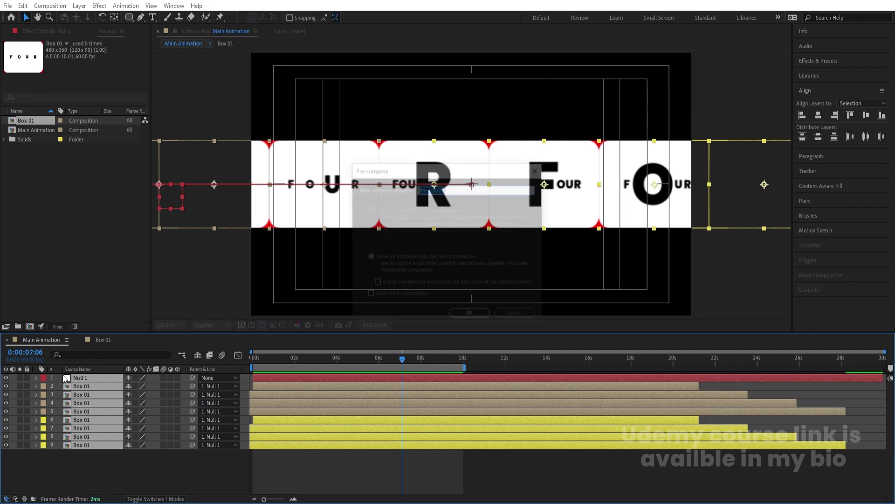
text(01)
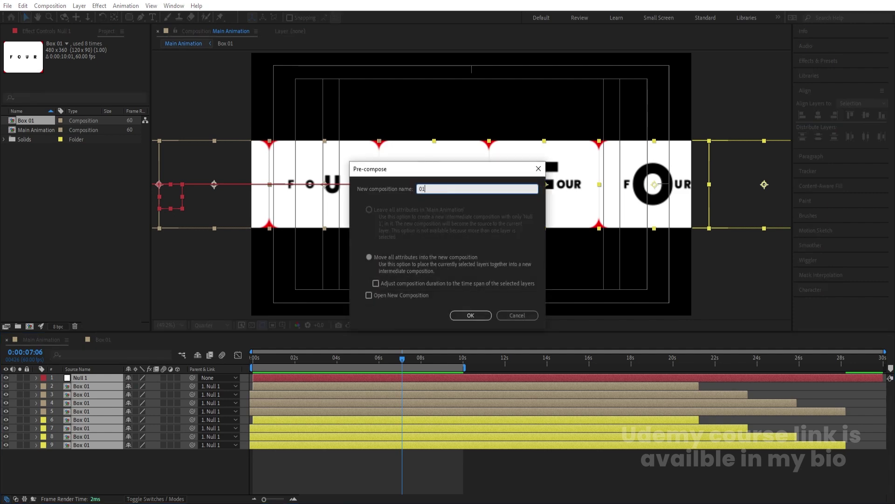
key(Return)
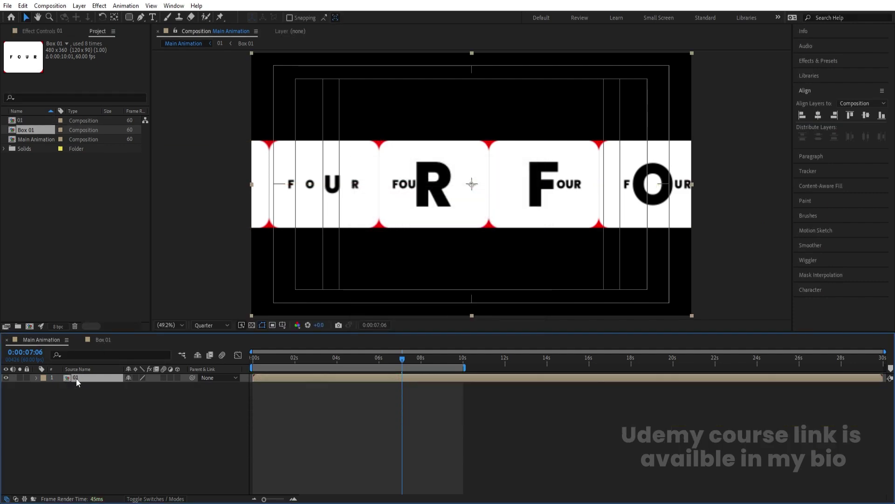
click(136, 377)
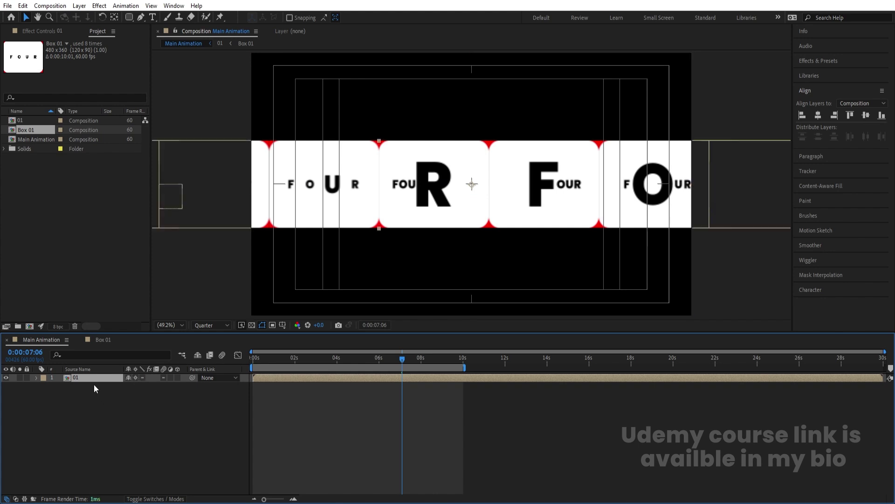
- Duplicate the 01 layer and position the copy as a row directly above the middle one, with their edges meeting
key(ctrl+d)
drag(440, 206, 437, 124)
key(Down)
key(Down)
key(Down)
key(Down)
key(Down)
key(Down)
key(Down)
key(Down)
key(Down)
key(Down)
key(Down)
key(Down)
key(Down)
key(Down)
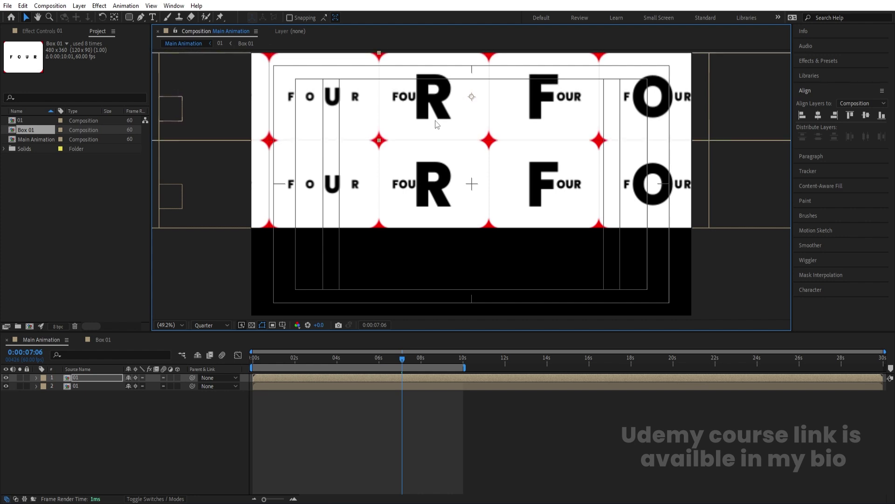
- Duplicate the upper row's 01 layer and position the copy directly below the middle row, with their edges meeting
key(ctrl+d)
drag(455, 80, 471, 259)
key(Up)
key(Up)
key(Up)
key(Up)
key(Up)
key(Up)
key(Up)
key(Up)
key(Up)
key(Up)
key(Up)
key(Up)
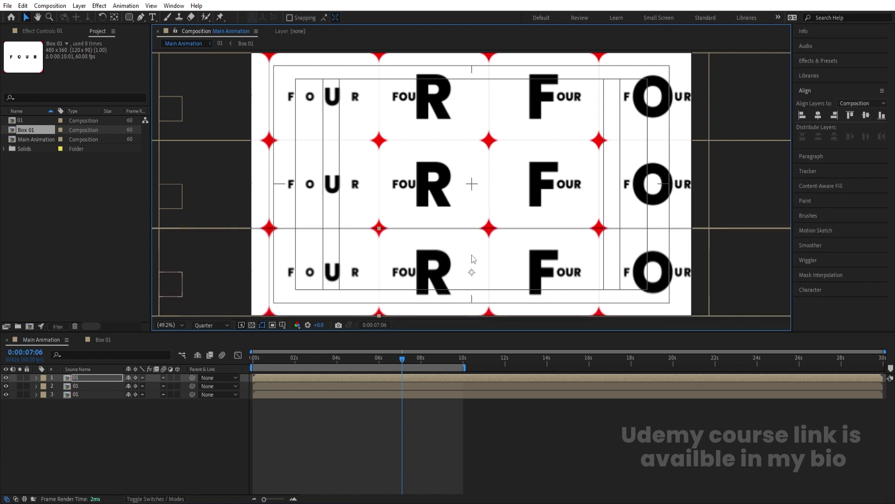
- Move the upper row's 01 layer in time so that it starts at 0:00:00:20
click(279, 384)
key(Home)
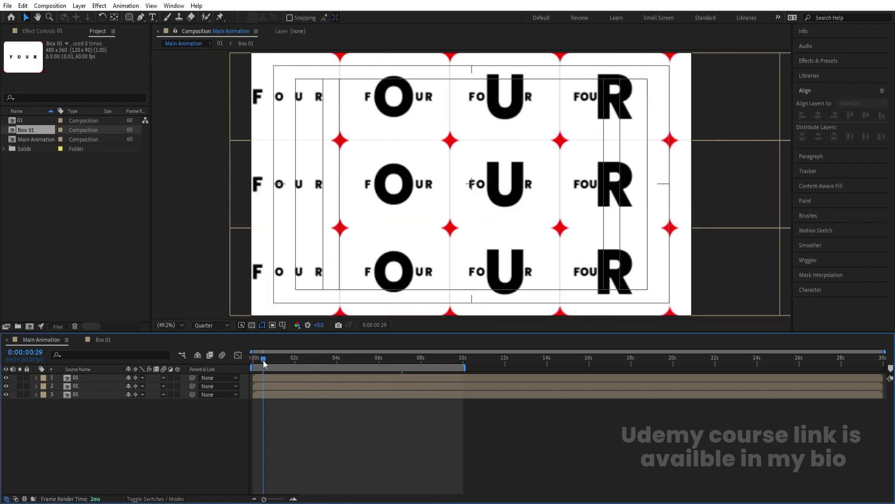
key(equal)
key(equal)
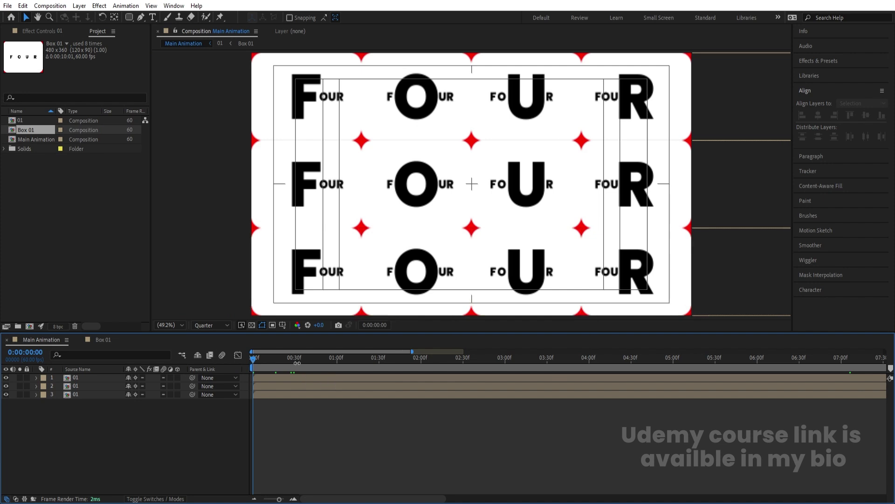
key(equal)
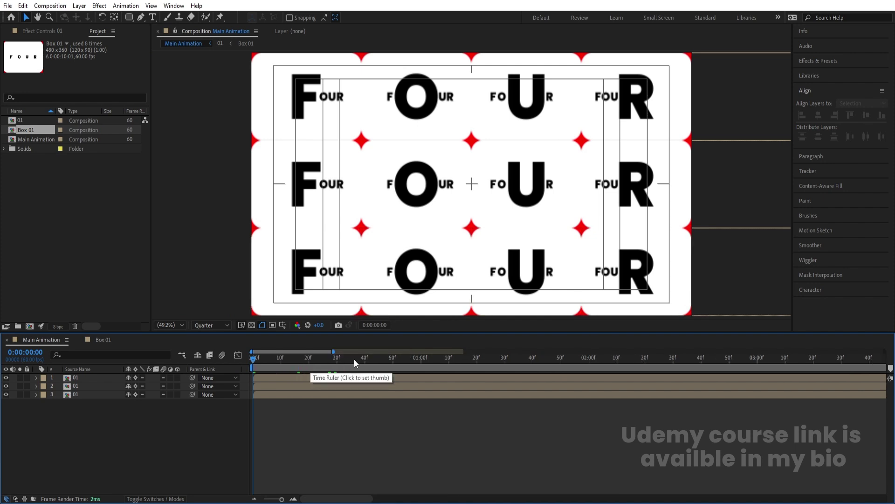
click(309, 359)
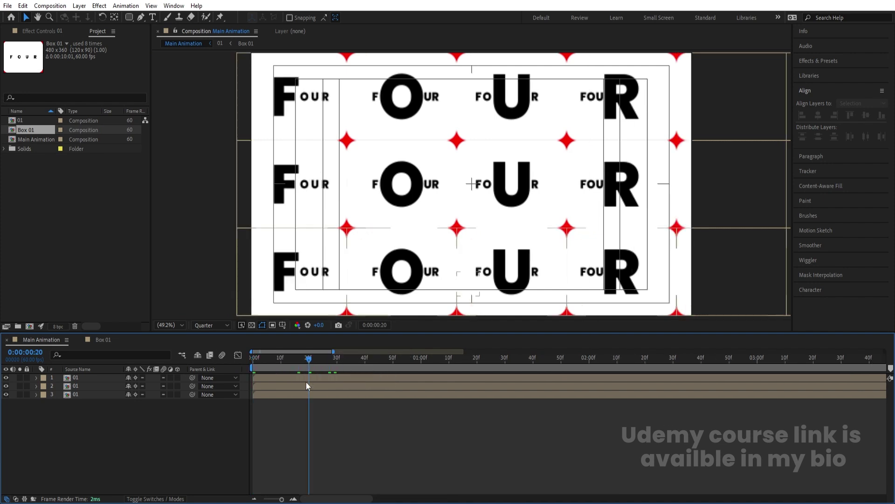
click(286, 386)
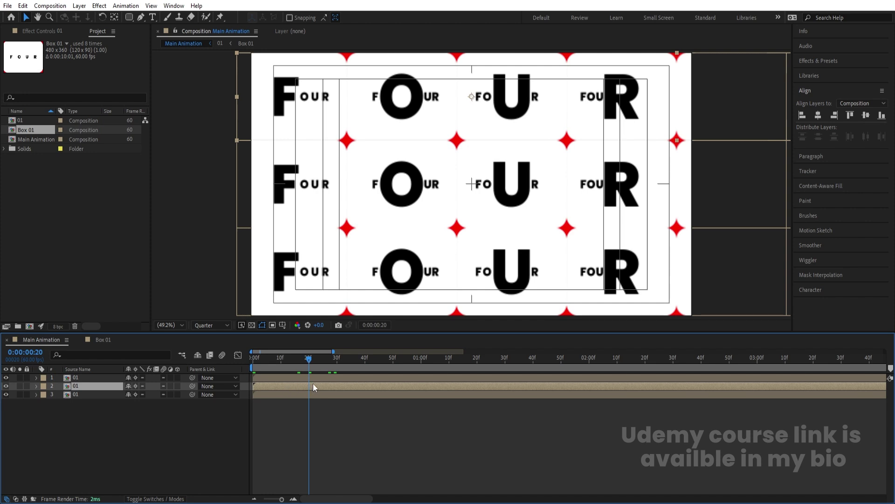
key(bracketleft)
- Move the lowest row's 01 layer in time so that it starts at 0:00:00:40
click(366, 359)
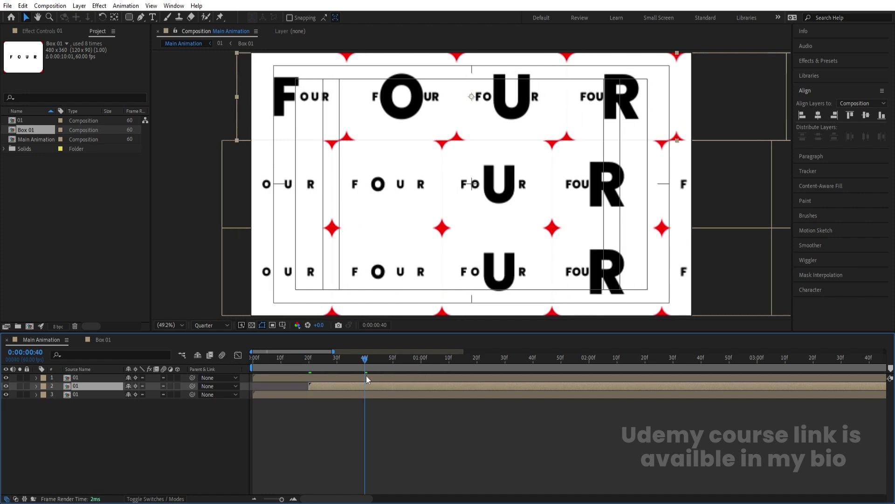
click(366, 377)
key(bracketleft)
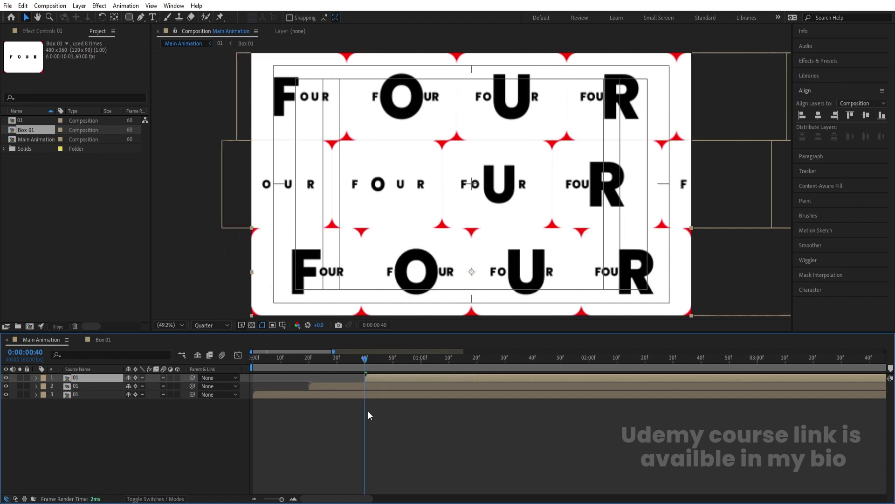
- Shift all three 01 layers earlier in time together, keeping their offsets, so the latest one starts at the composition's beginning
click(368, 410)
key(ctrl+a)
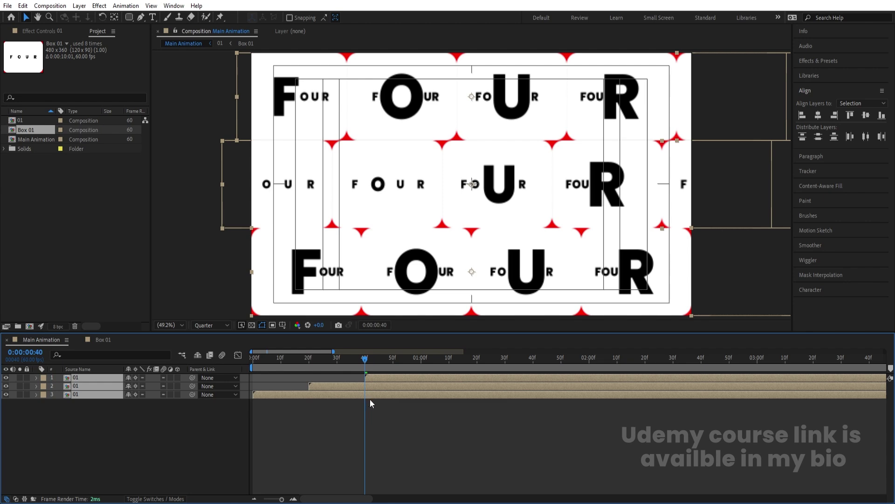
drag(376, 379, 266, 380)
- Play back the Main Animation composition to check the three offset scrolling rows across the full duration
key(space)
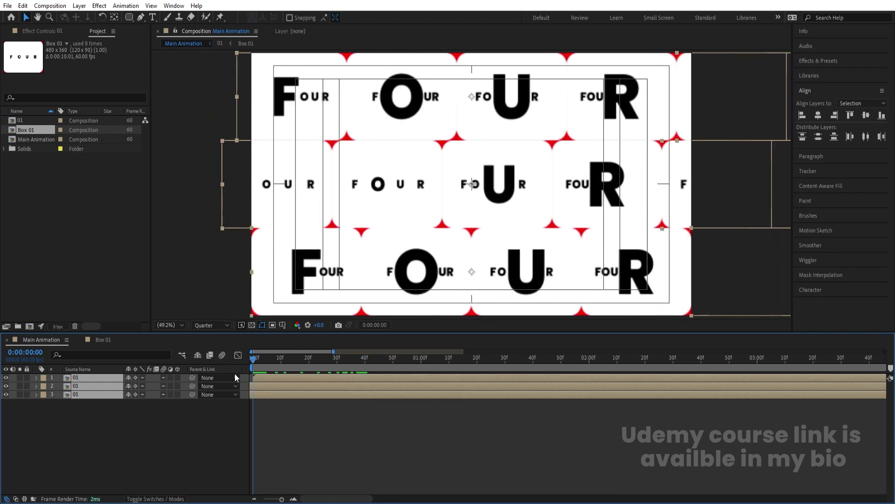
click(295, 408)
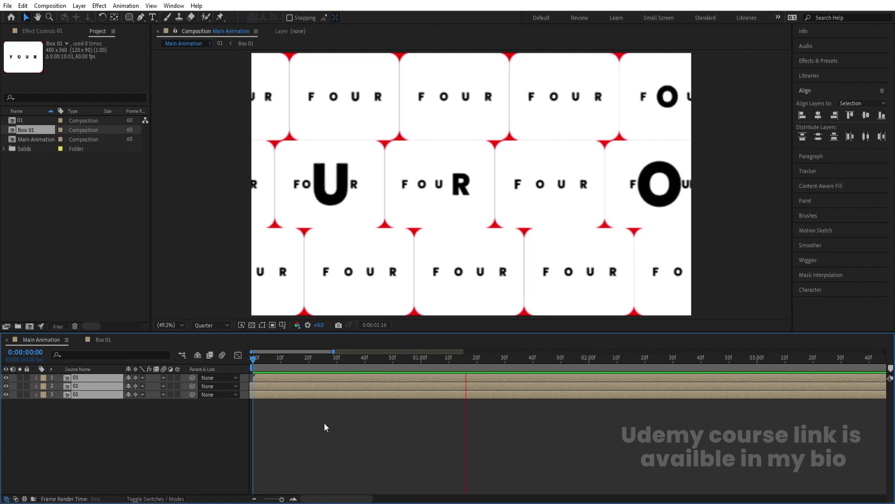
key(space)
click(399, 442)
key(space)
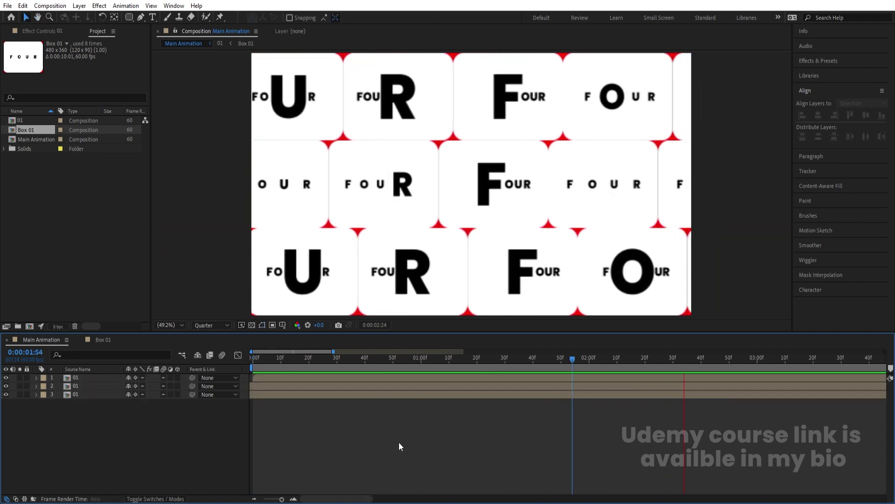
key(minus)
key(minus)
key(minus)
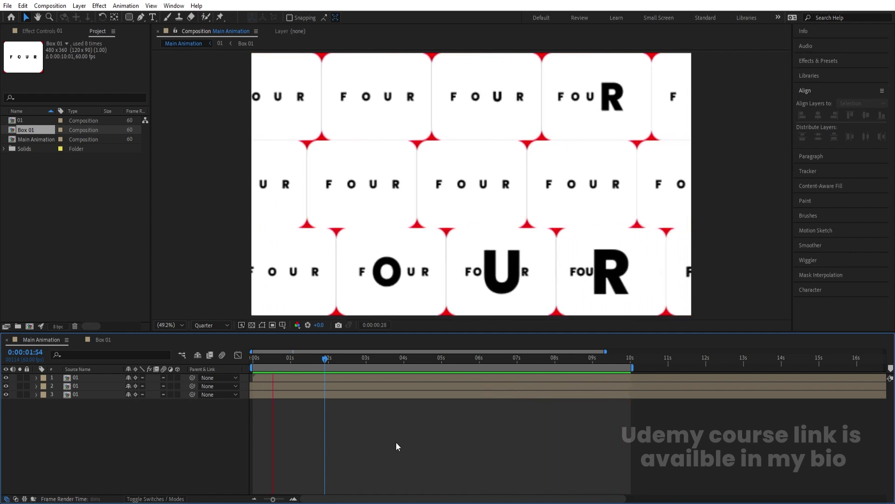
key(space)
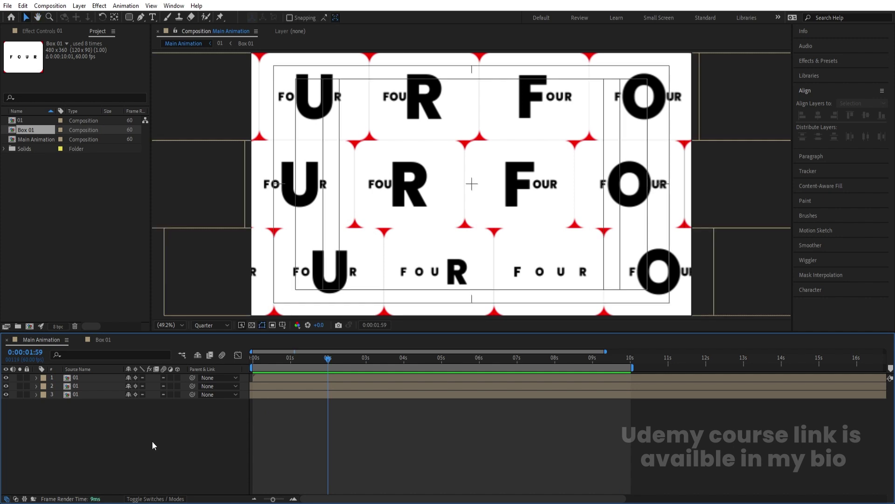
- In the Box 01 composition, duplicate Shape Layer 1 and move the copy to the top of the layer stack
click(102, 341)
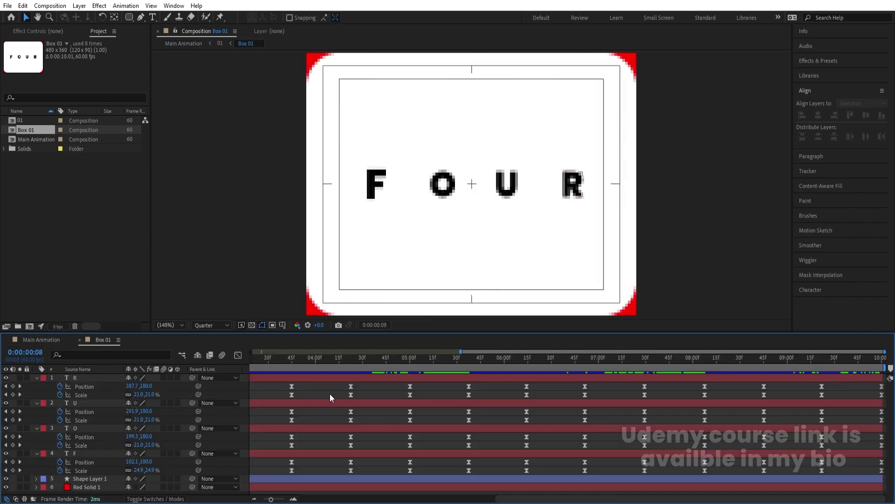
key(u)
click(80, 410)
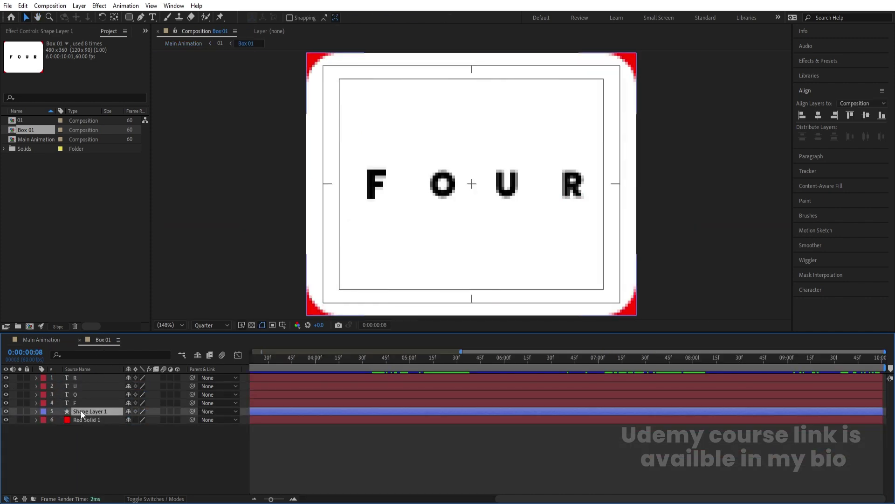
key(ctrl+d)
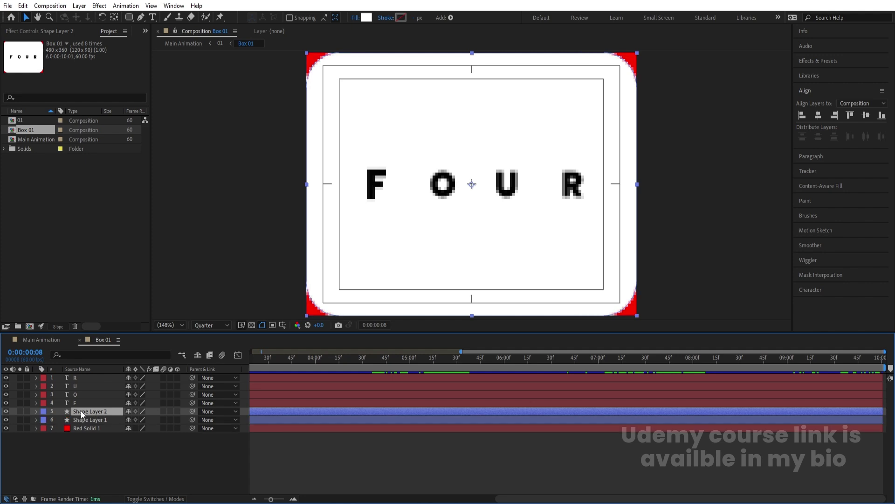
drag(80, 410, 80, 376)
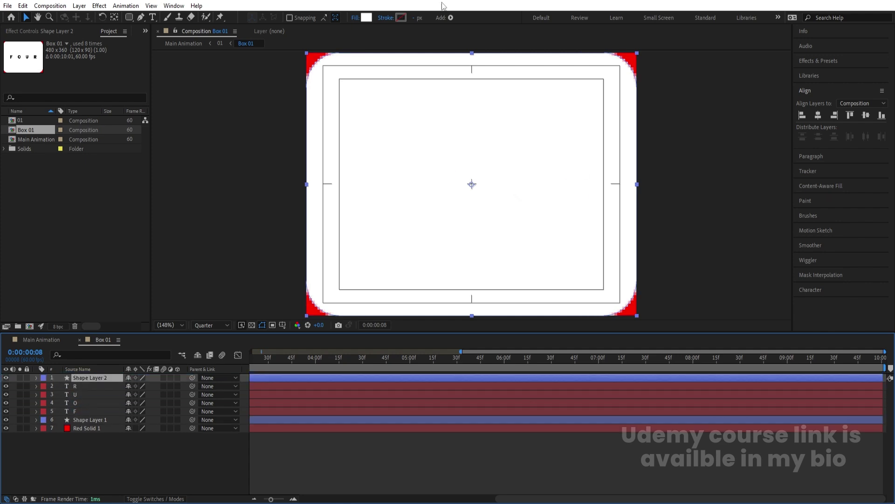
- Set the fill of Shape Layer 2 to None and its stroke color to black
click(354, 18)
click(400, 224)
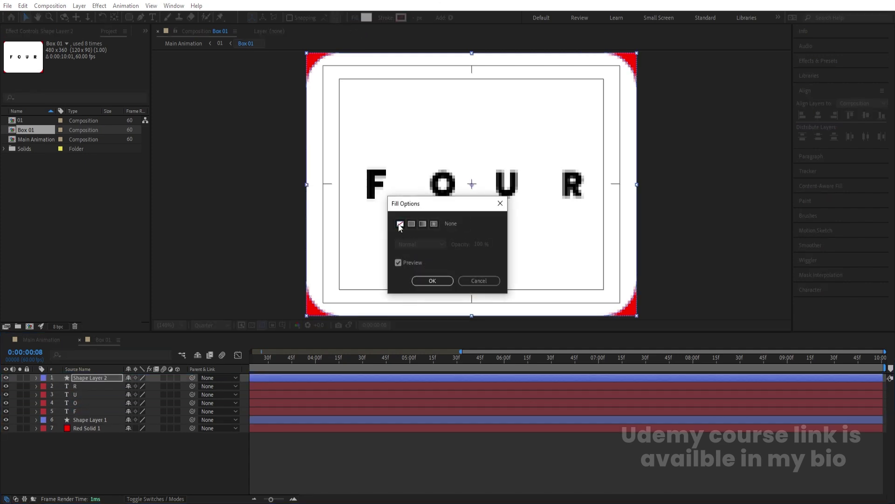
click(425, 282)
click(401, 18)
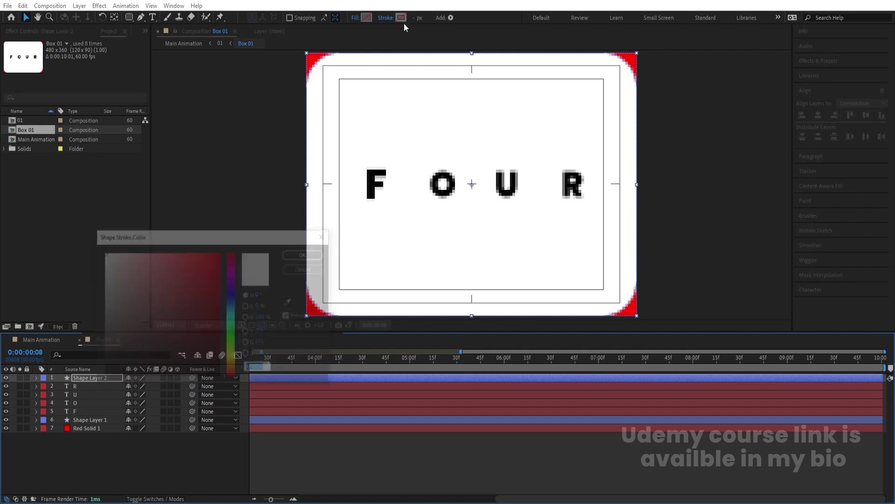
drag(170, 324, 84, 402)
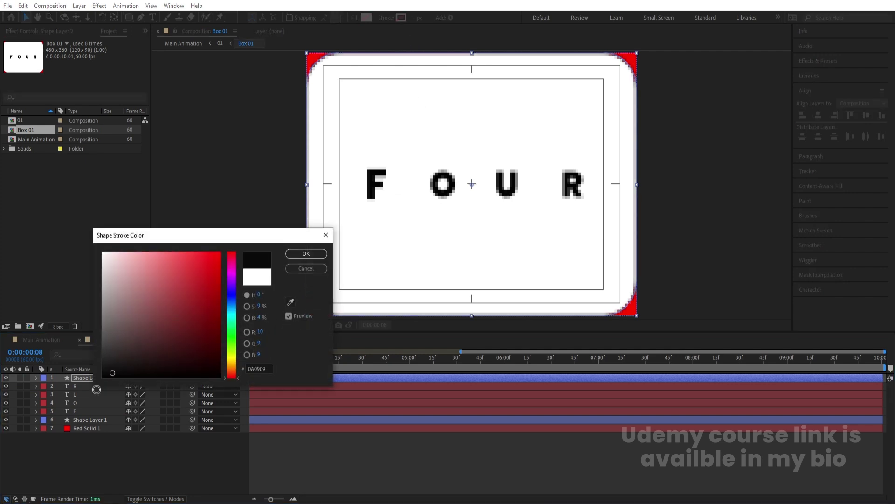
click(306, 253)
- Give Shape Layer 2 an 8 px stroke and scale the layer to 92%
click(416, 18)
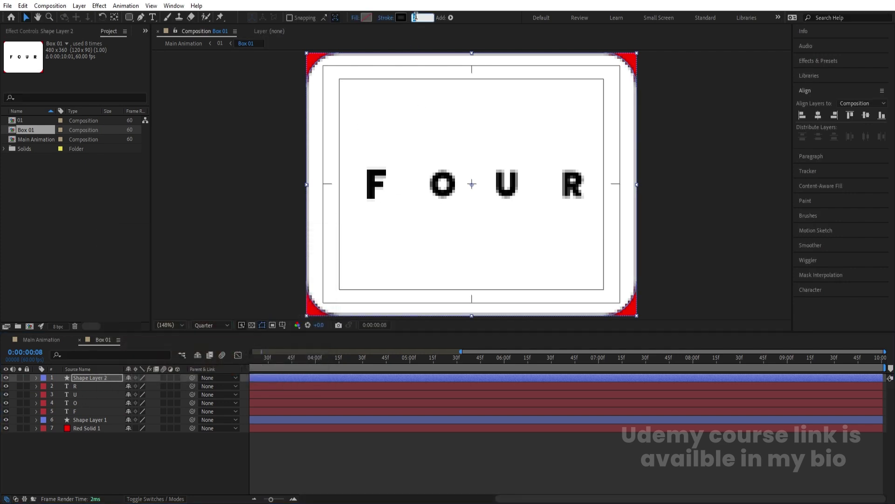
text(8)
key(Return)
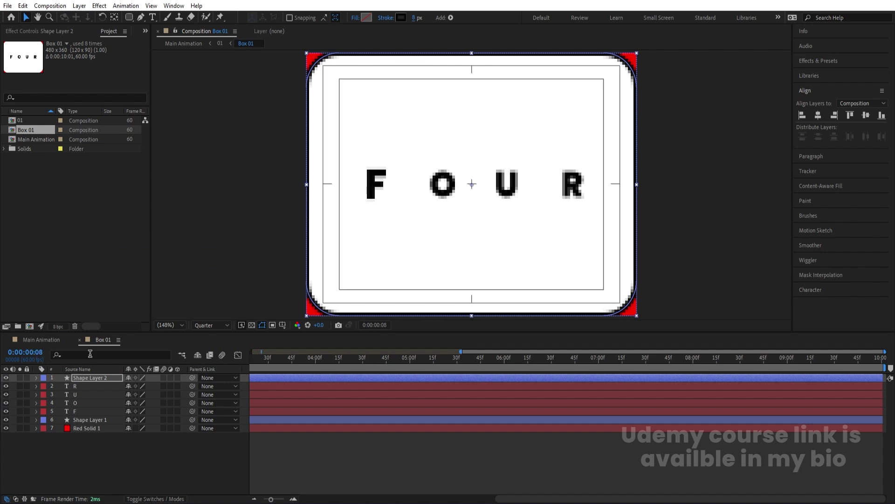
click(84, 377)
key(s)
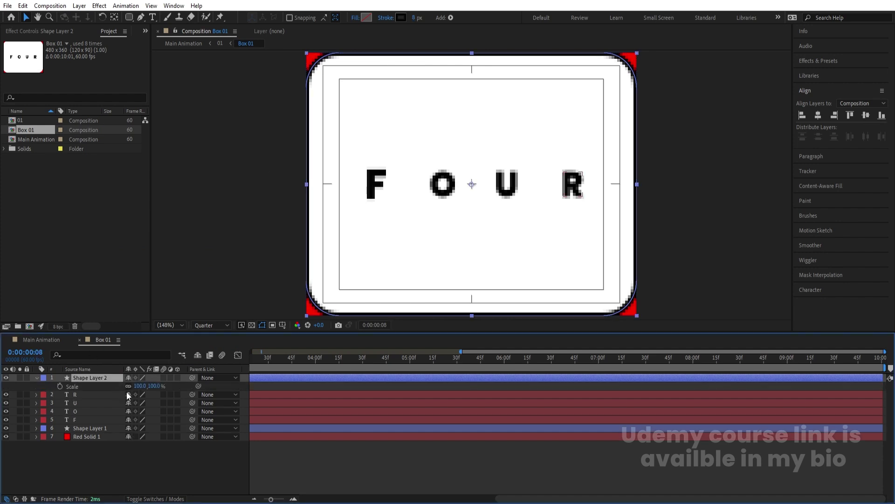
drag(140, 385, 136, 385)
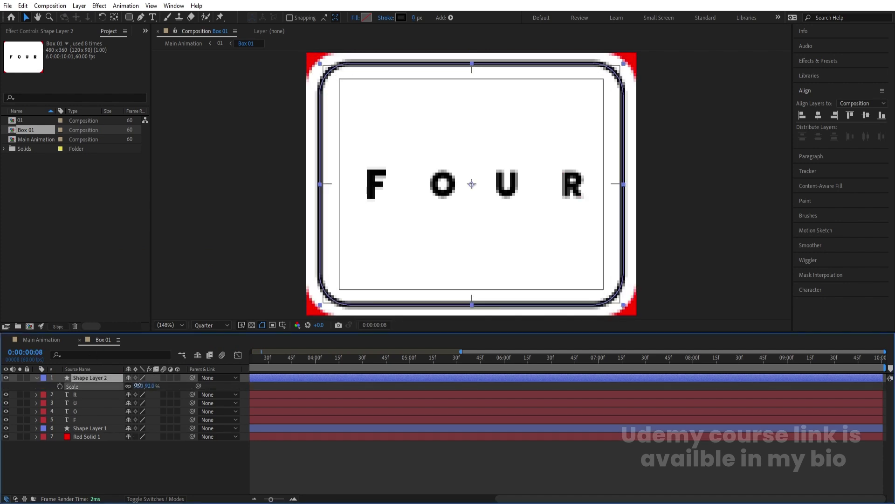
- Switch the preview resolution to Full and set the stroke width of Shape Layer 2 to 4 px
click(212, 325)
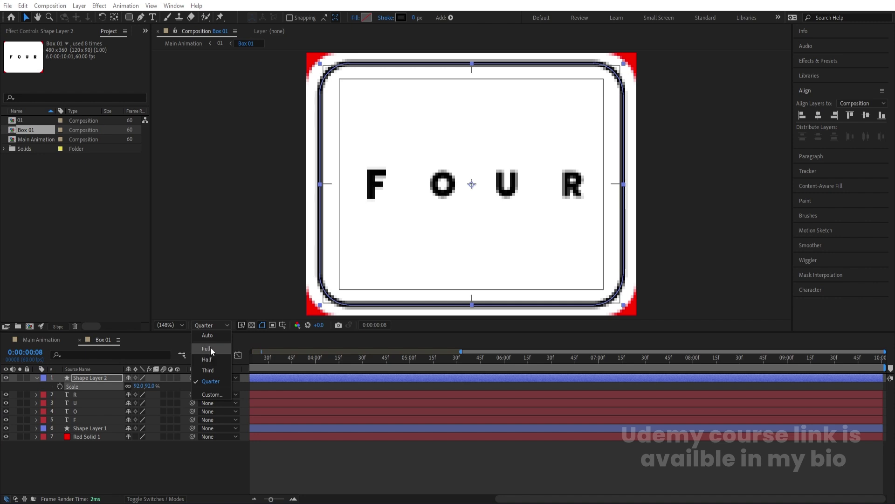
click(225, 357)
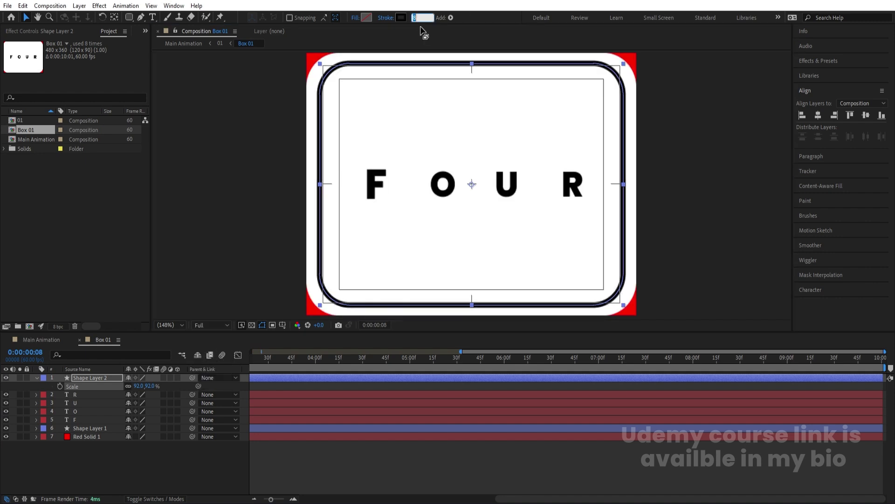
text(4)
key(Return)
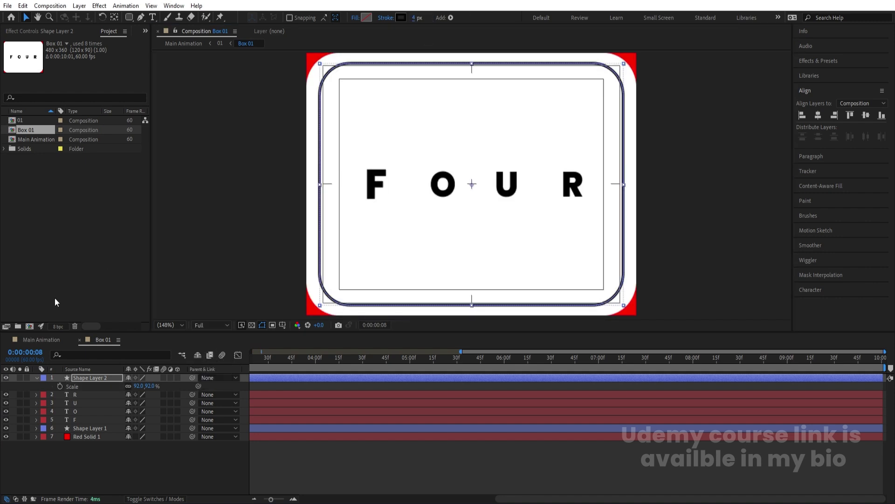
- Add Trim Paths to Shape Layer 2 and set its End to 80%
click(36, 378)
click(36, 377)
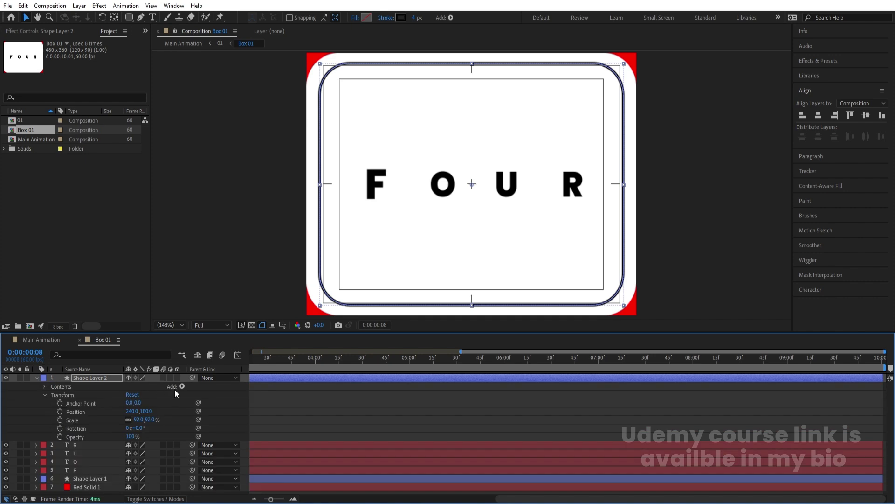
click(182, 387)
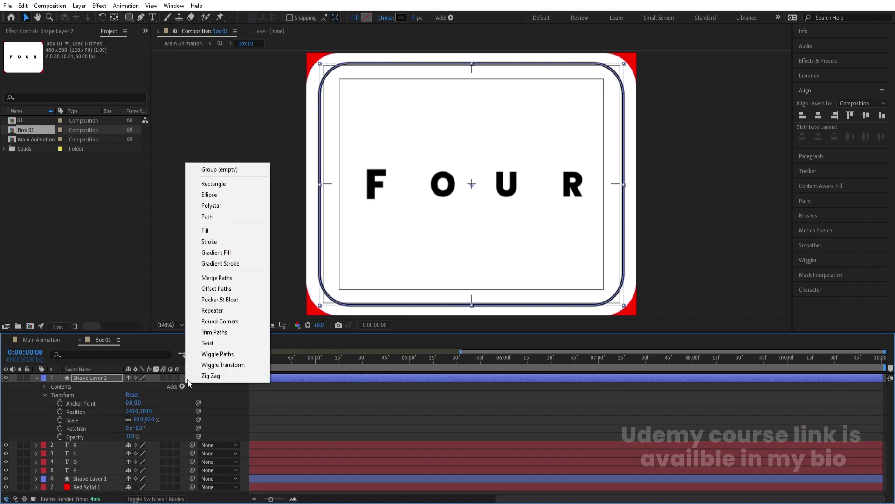
click(226, 332)
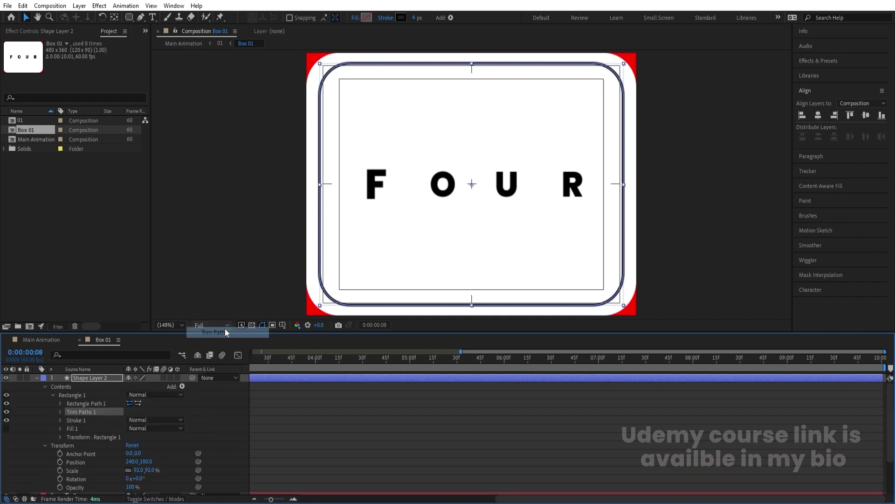
click(60, 411)
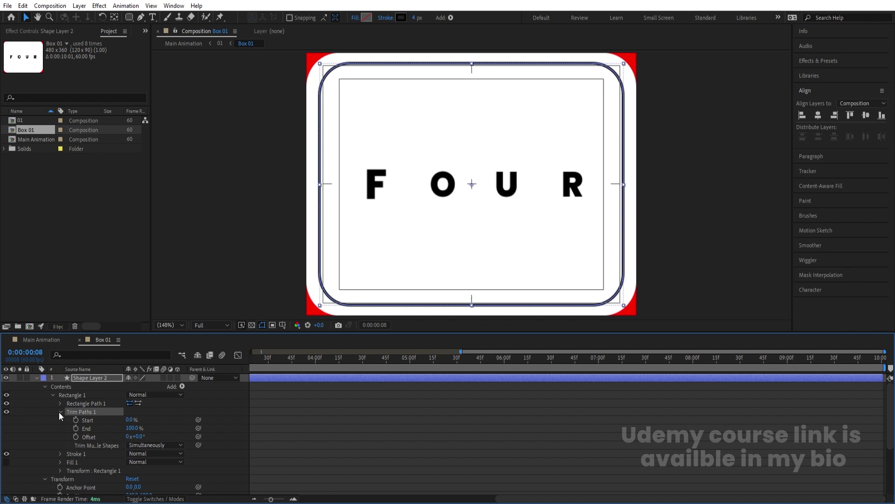
click(132, 429)
text(80)
key(Return)
click(331, 416)
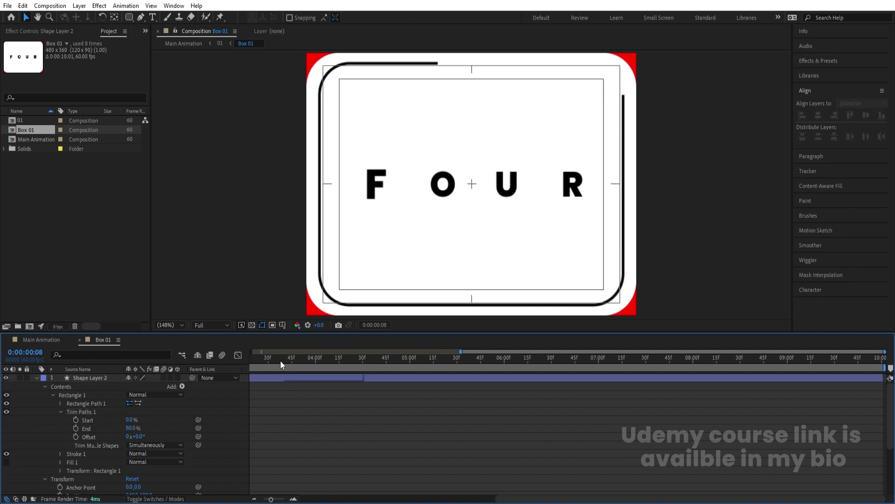
- Animate the Trim Paths Offset of Shape Layer 2 from 0 at 0:00:00:00 to one full revolution at 0:00:10:00
key(space)
click(71, 429)
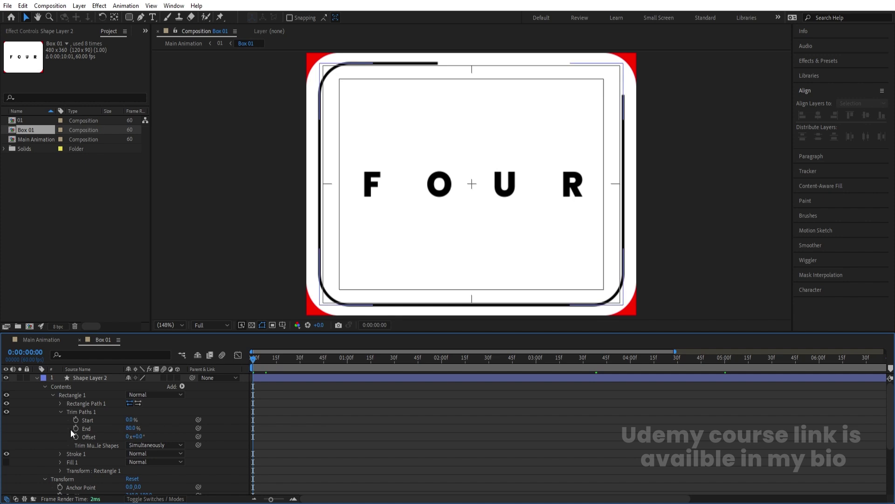
click(75, 437)
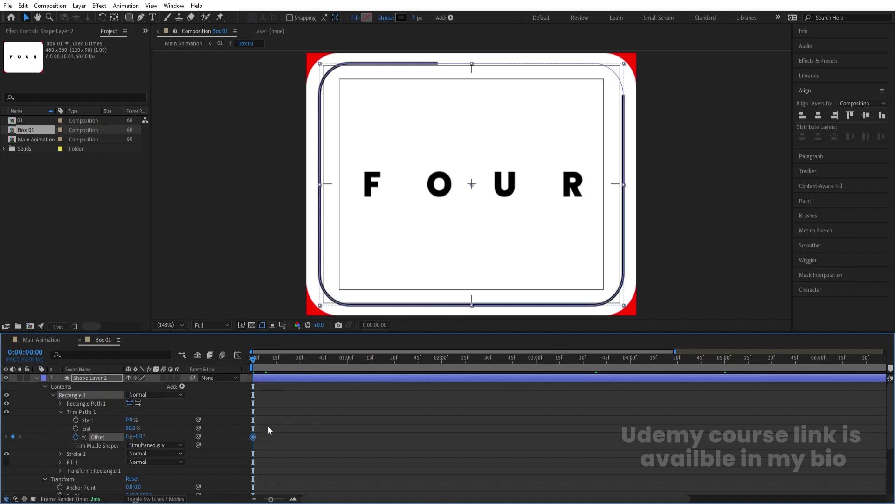
key(u)
key(minus)
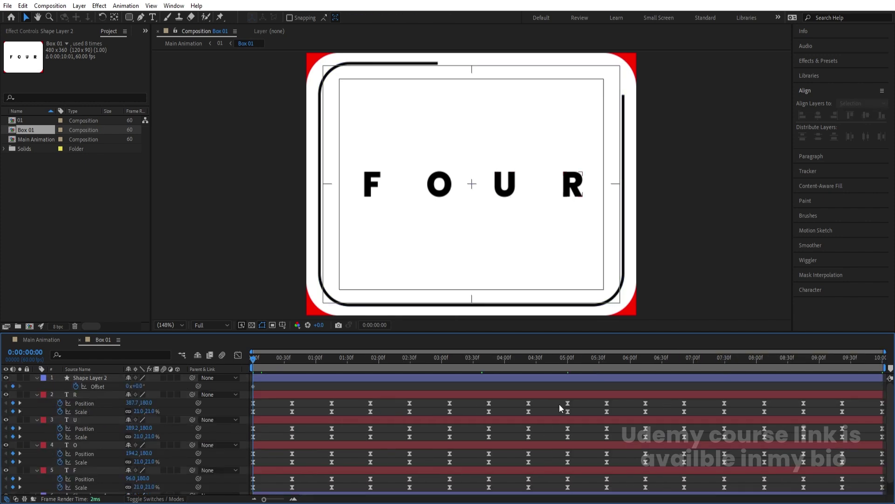
click(881, 359)
click(127, 385)
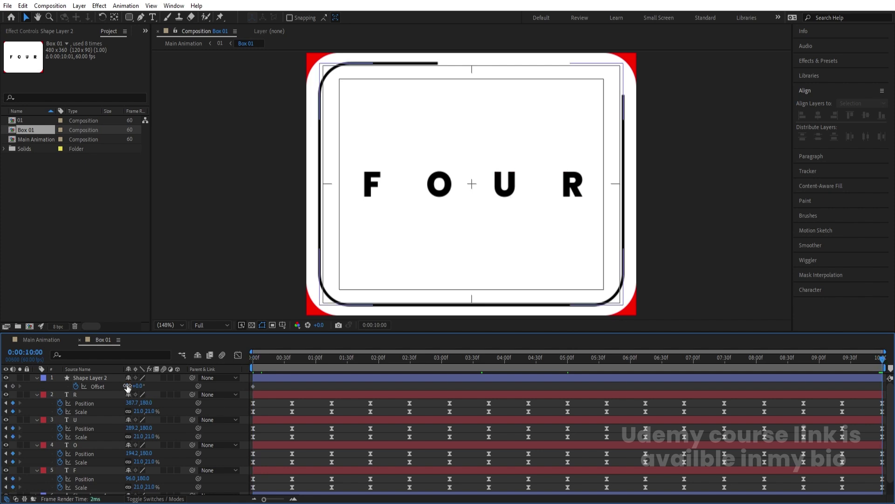
text(1)
key(Return)
- Play back the outline animation in Box 01 and collapse the layers' keyframed properties
key(space)
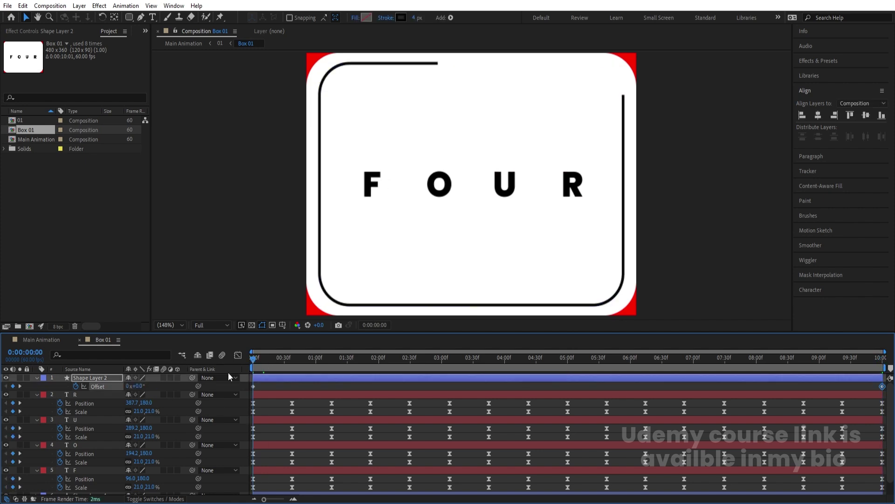
key(space)
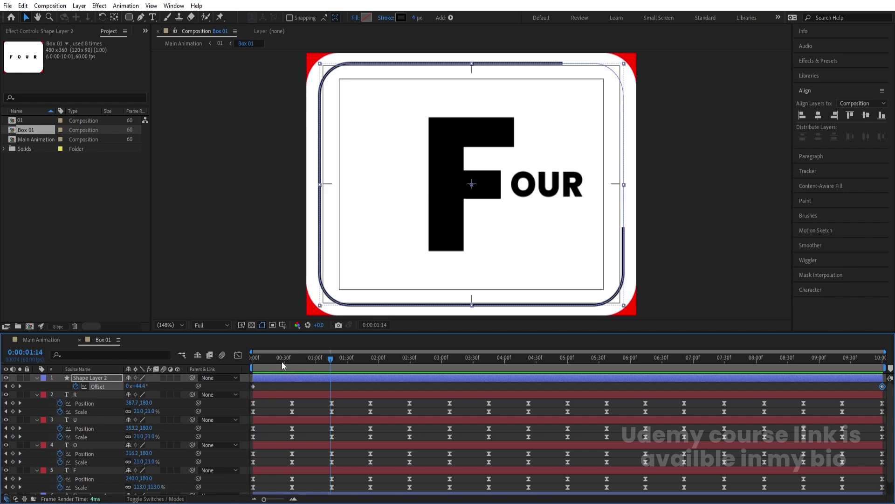
key(F2)
key(u)
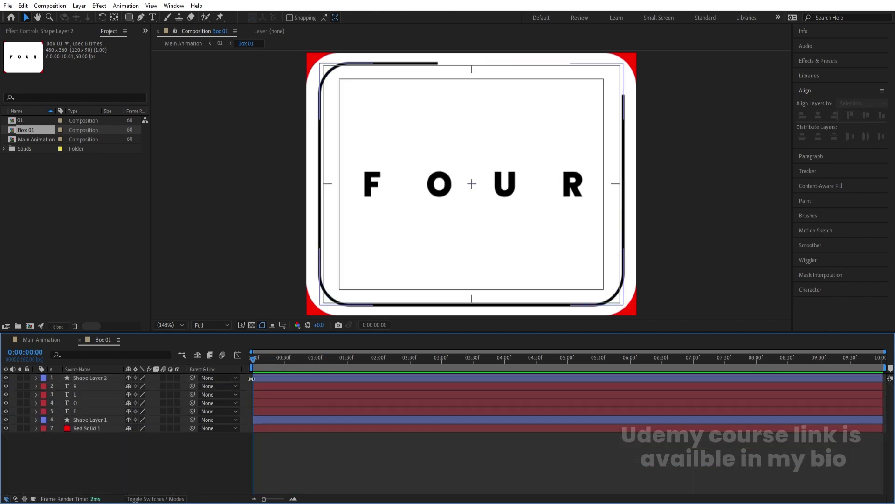
- Hide the Red Solid 1 layer in Box 01 and preview the Main Animation composition
click(102, 429)
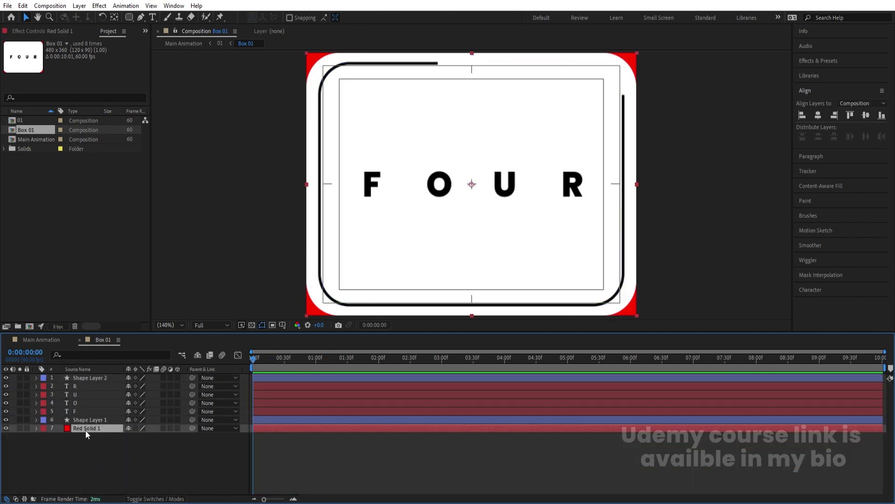
click(6, 428)
click(46, 339)
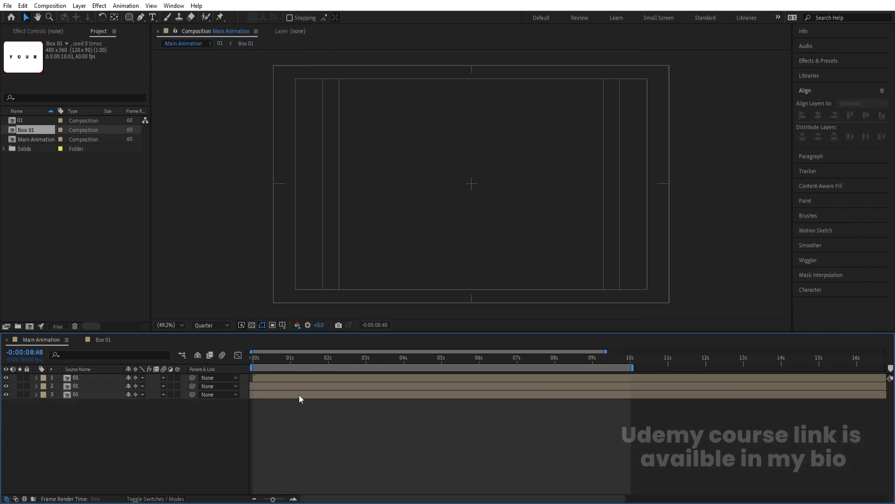
key(space)
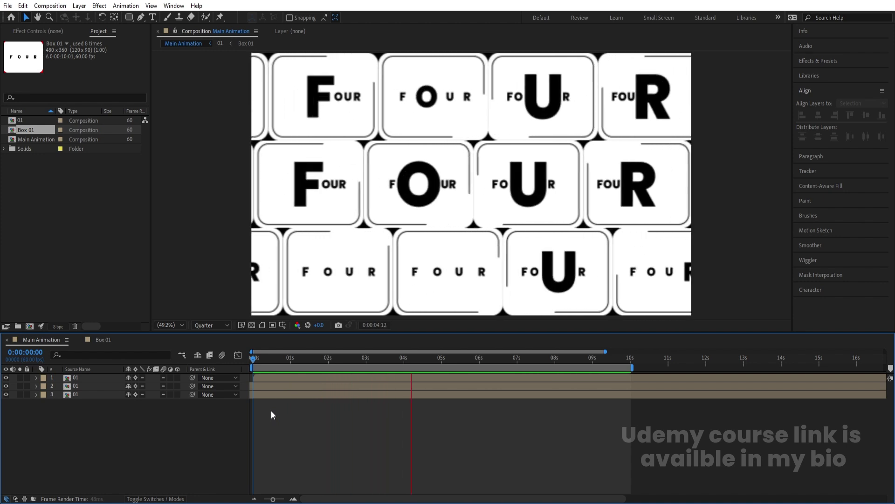
key(space)
- In Box 01, reduce Shape Layer 1's rectangle path to a width of 470 and a height slightly below 360
click(103, 340)
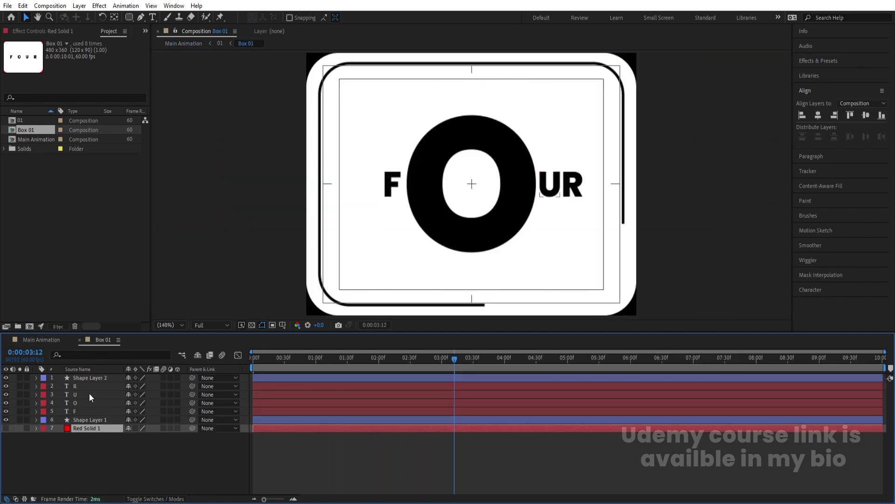
click(75, 420)
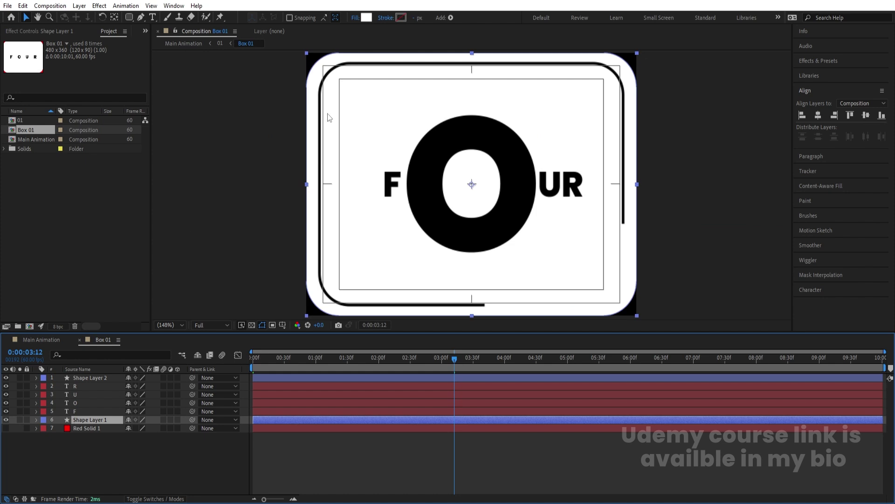
key(Num_Lock)
click(86, 353)
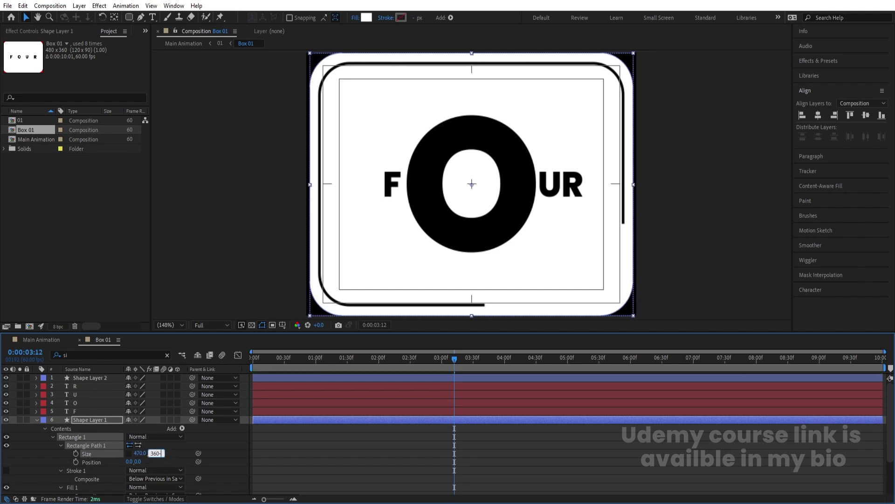
- Play back Main Animation to check the gaps between the boxes
click(42, 340)
key(space)
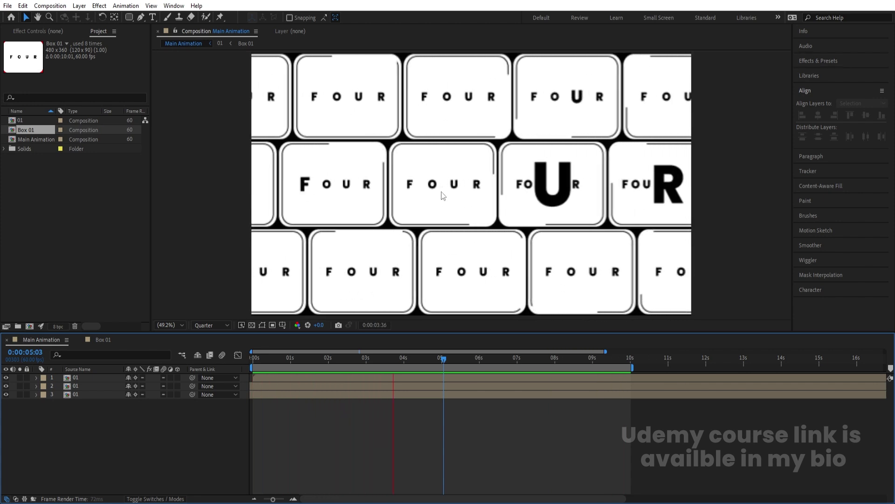
key(space)
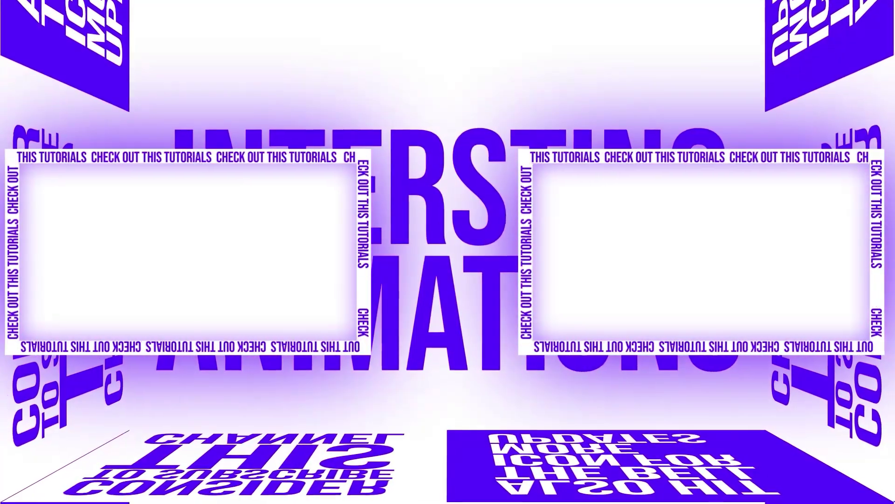